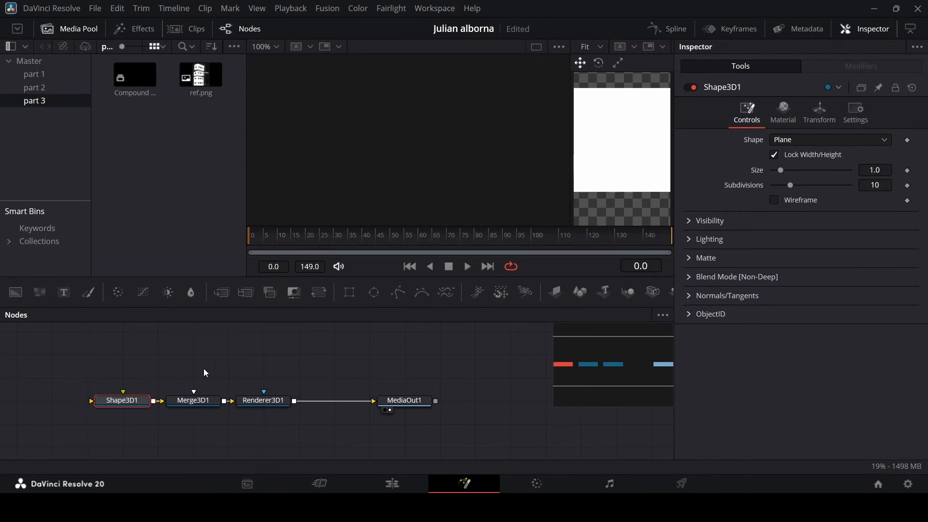
# - Display the Merge3D1 node's 3D scene in the first viewer
pyautogui.click(199, 400)
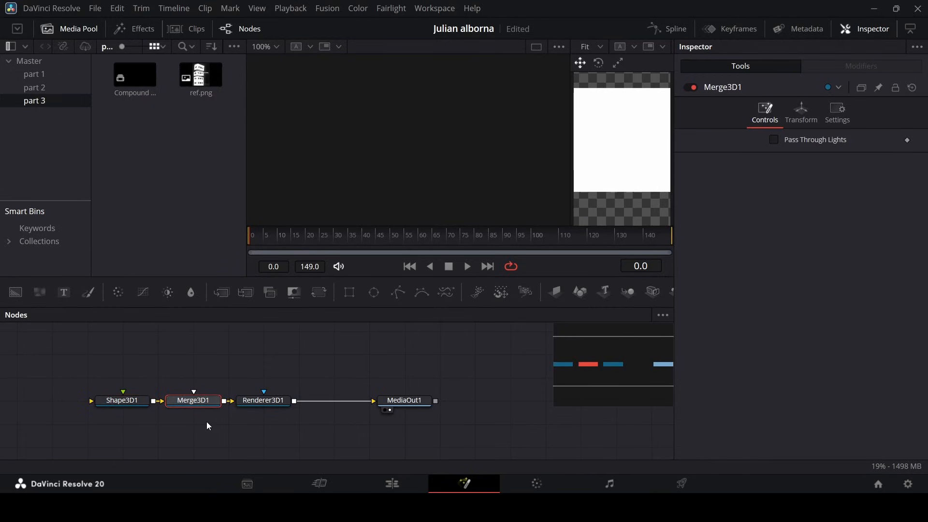
pyautogui.press('1')
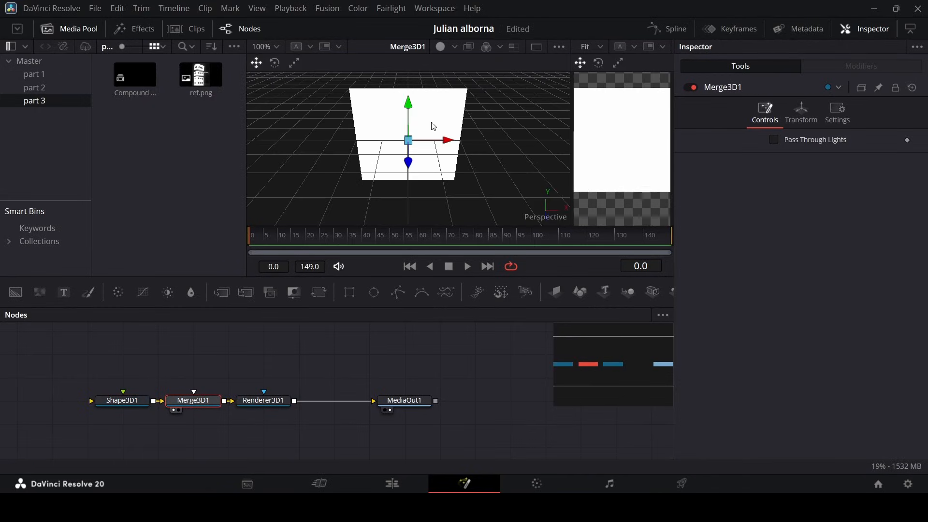
pyautogui.scroll(1, 427, 158)
pyautogui.scroll(-1, 427, 158)
pyautogui.scroll(1, 427, 155)
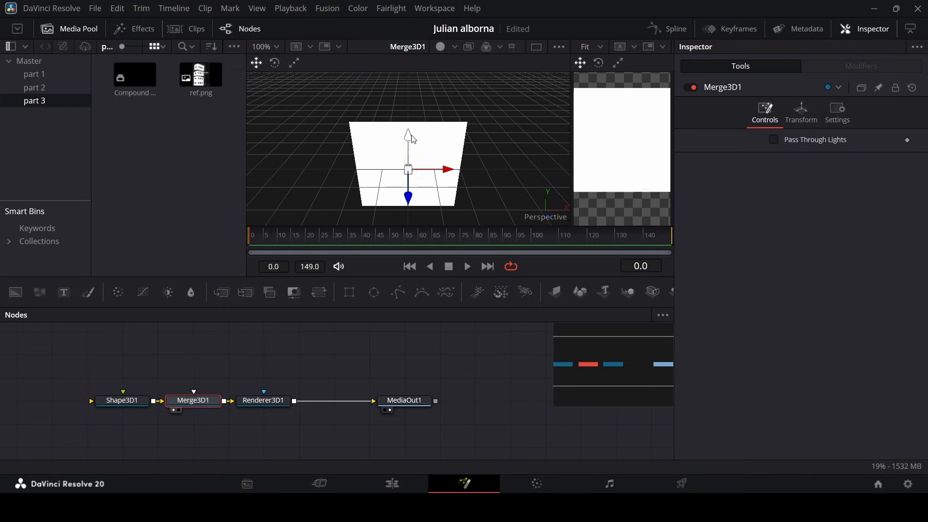
# - Change Shape3D1 from a plane to a cube and unlock its width, height and depth
pyautogui.click(124, 401)
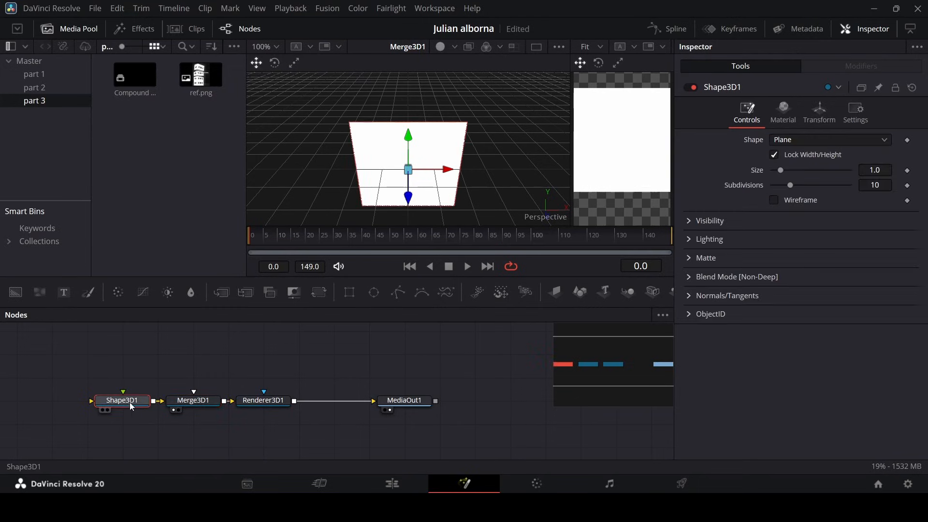
pyautogui.click(792, 140)
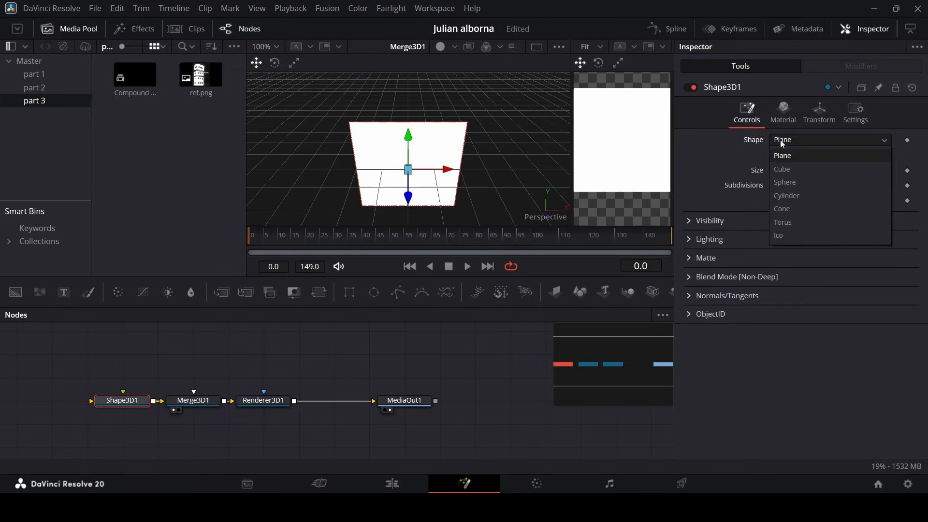
pyautogui.click(797, 170)
pyautogui.click(806, 157)
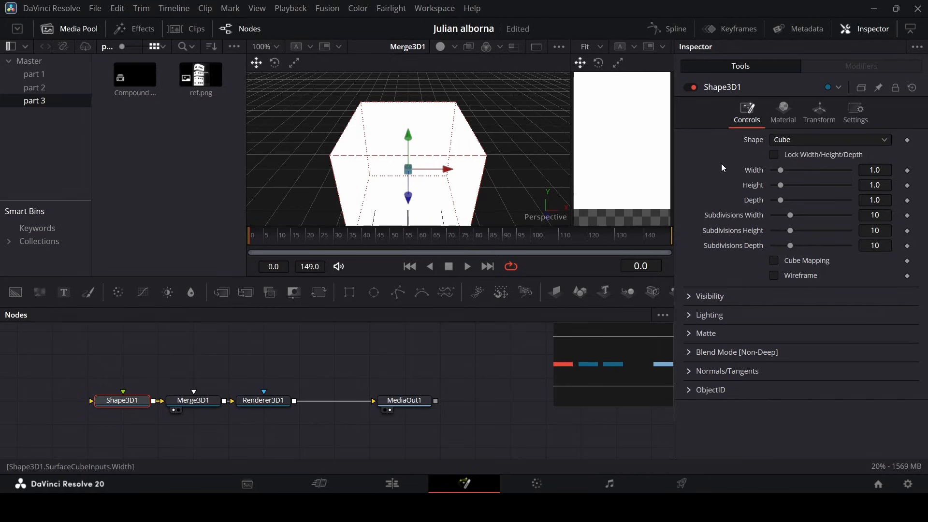
# - Set the Shape3D1 cube's width to 0.4, height to 0.2 and depth to 0.15
pyautogui.click(887, 170)
pyautogui.press('Tab')
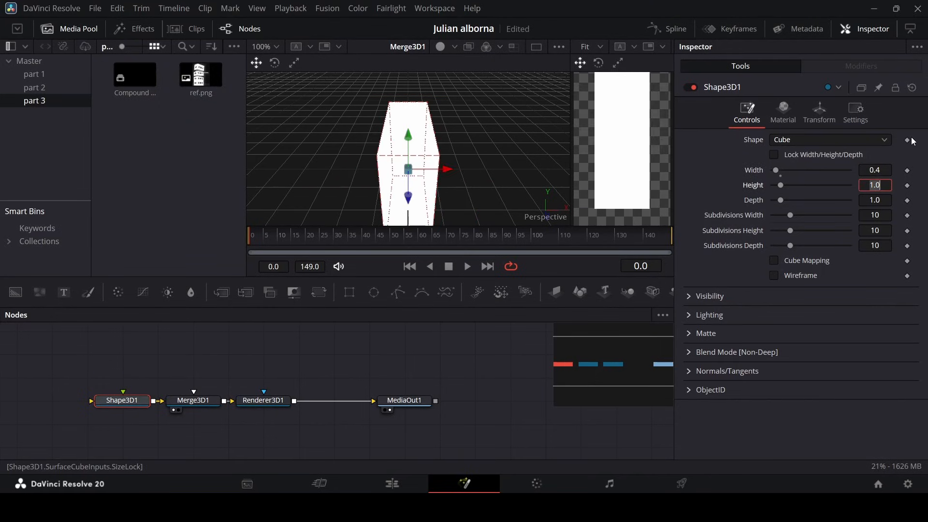
pyautogui.write('0.2')
pyautogui.press('Tab')
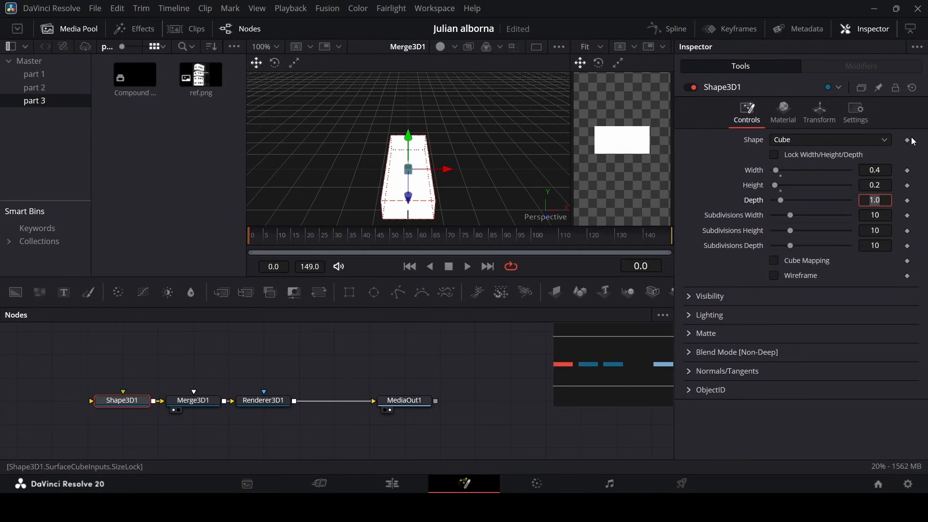
pyautogui.write('0.15')
pyautogui.press('Tab')
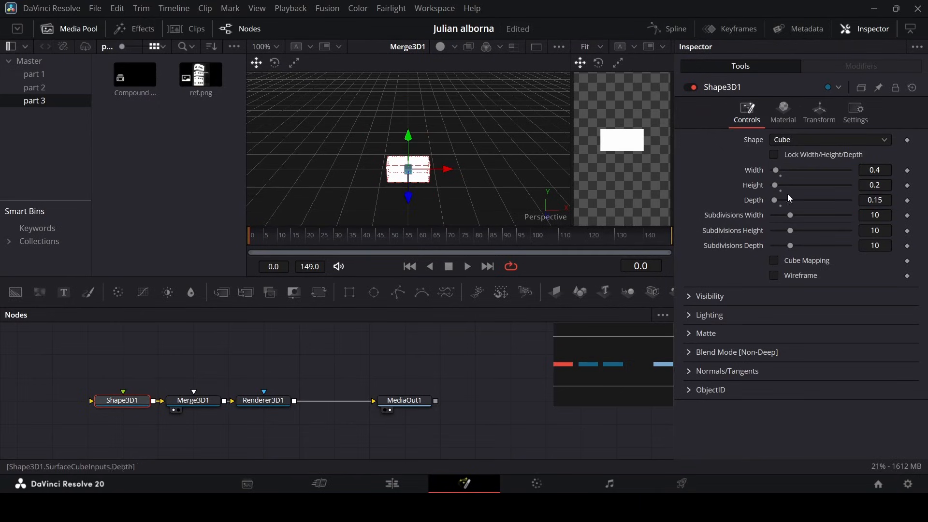
# - Set the Shape3D1 cube's Y translation to -0.4 and its Y rotation to 45
pyautogui.click(828, 123)
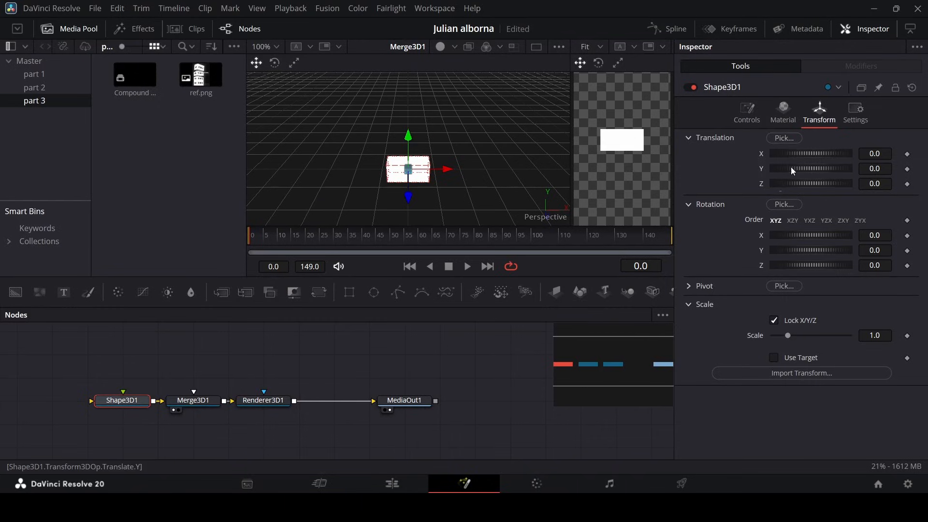
pyautogui.click(892, 168)
pyautogui.write('-0.4')
pyautogui.press('Tab')
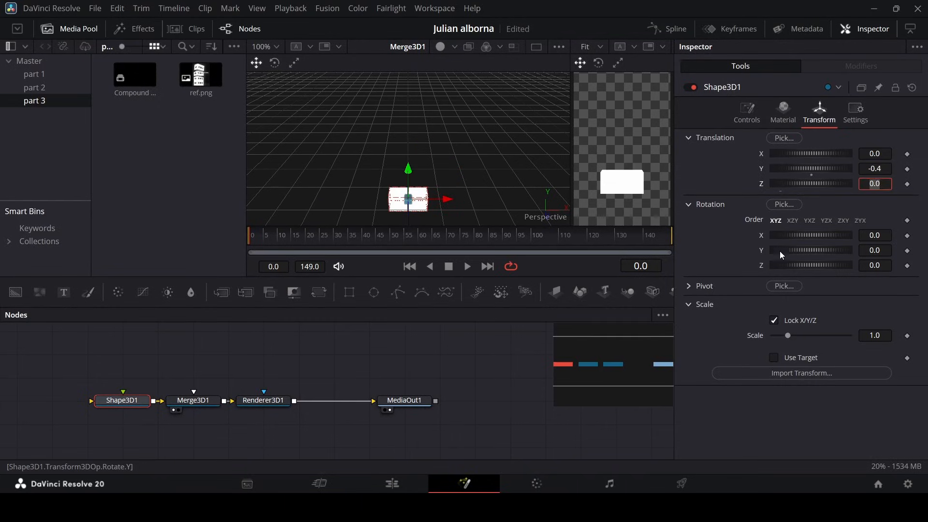
pyautogui.click(876, 250)
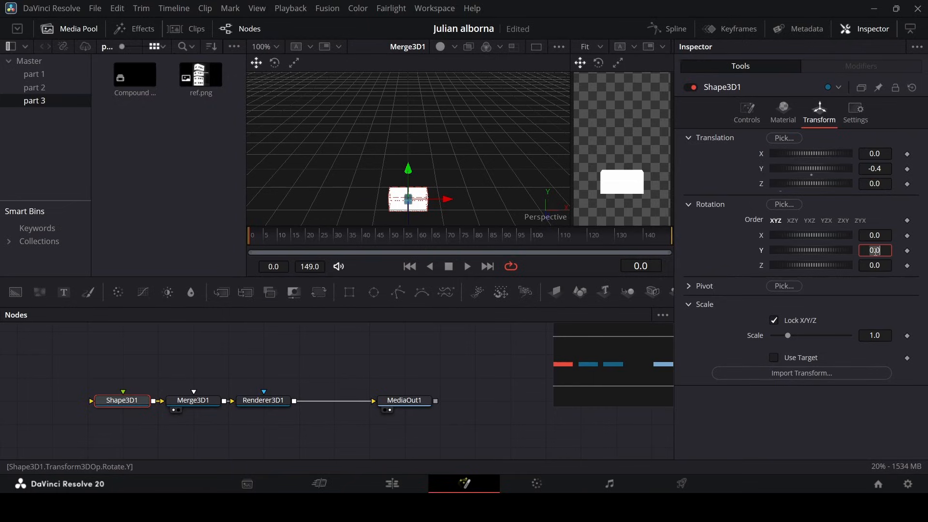
pyautogui.press('Tab')
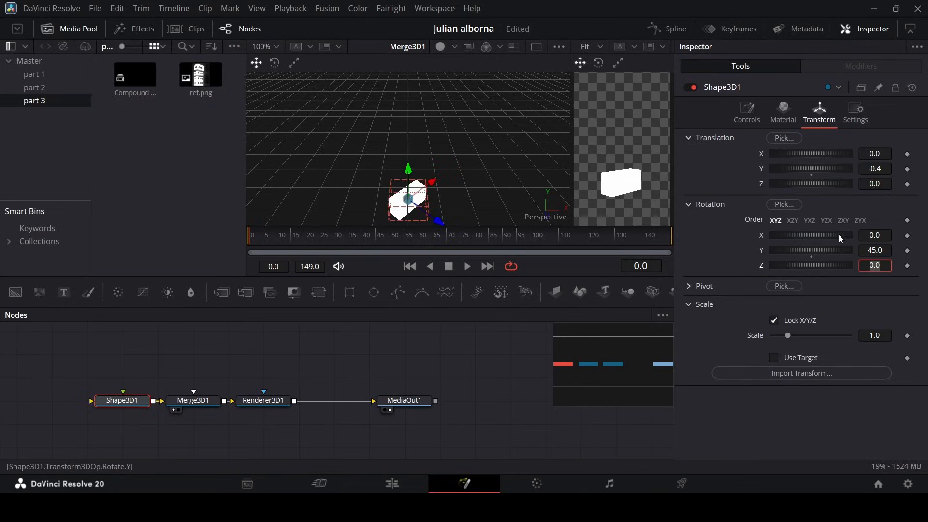
# - Enlarge the cube in the 3D perspective view and widen the MediaOut1 viewer to show the whole frame width
pyautogui.scroll(-1, 432, 160)
pyautogui.scroll(1, 412, 190)
pyautogui.scroll(-1, 415, 178)
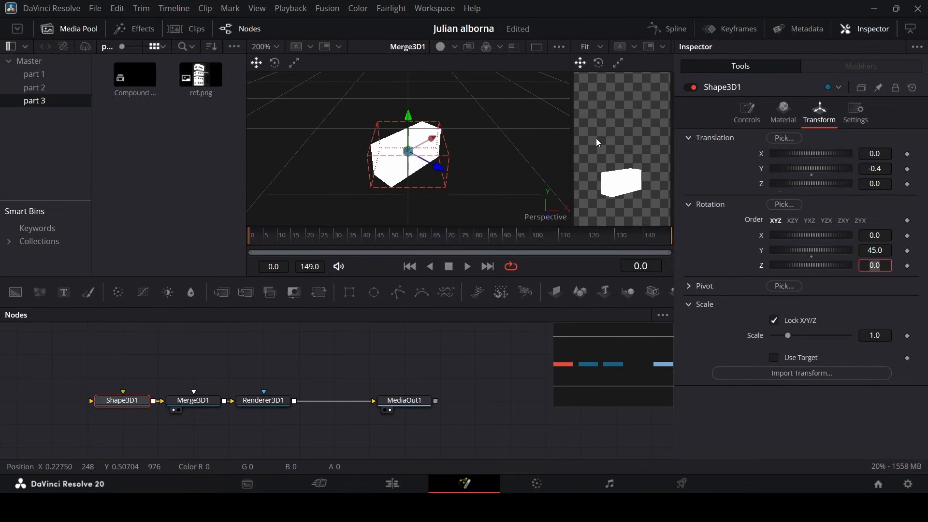
pyautogui.moveTo(572, 149); pyautogui.dragTo(480, 152)
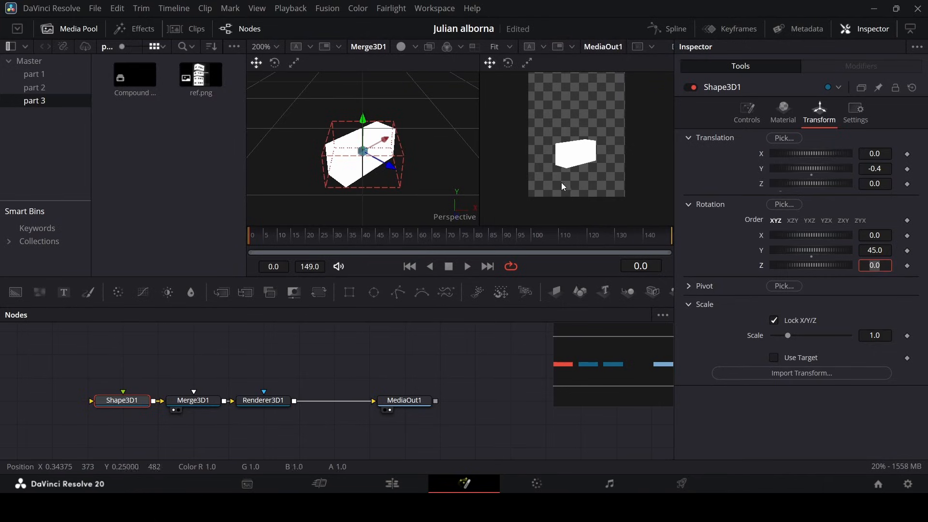
pyautogui.scroll(2, 563, 187)
pyautogui.scroll(-1, 595, 182)
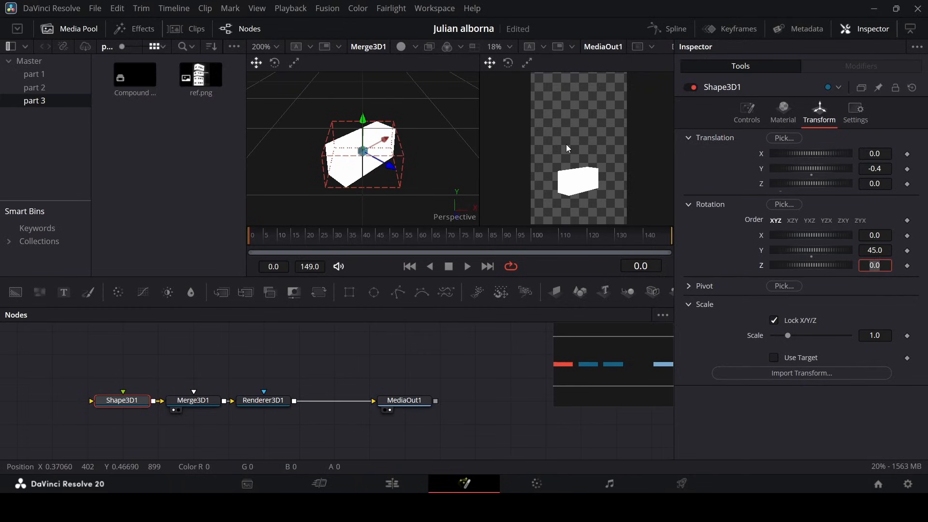
# - Add a second Shape 3D node connected to Merge3D1 and rename it window1
pyautogui.click(588, 367)
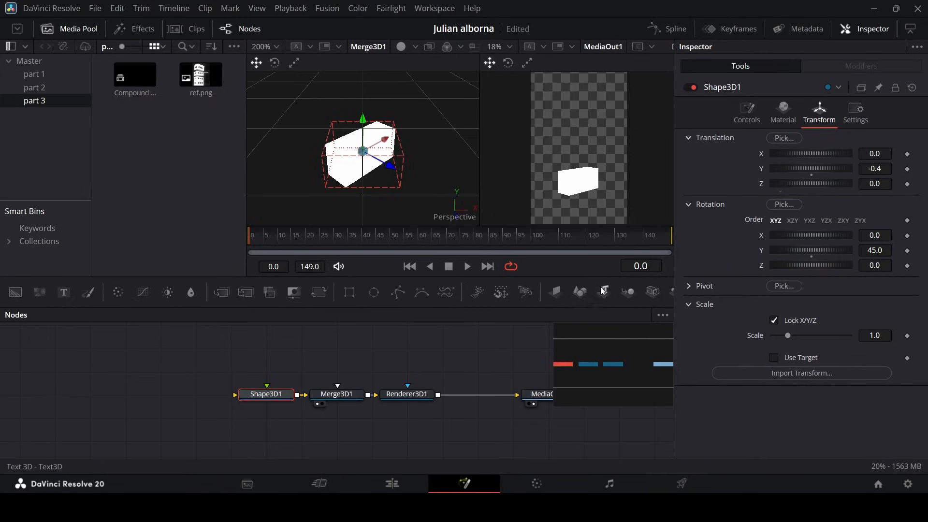
pyautogui.moveTo(580, 292); pyautogui.dragTo(337, 394)
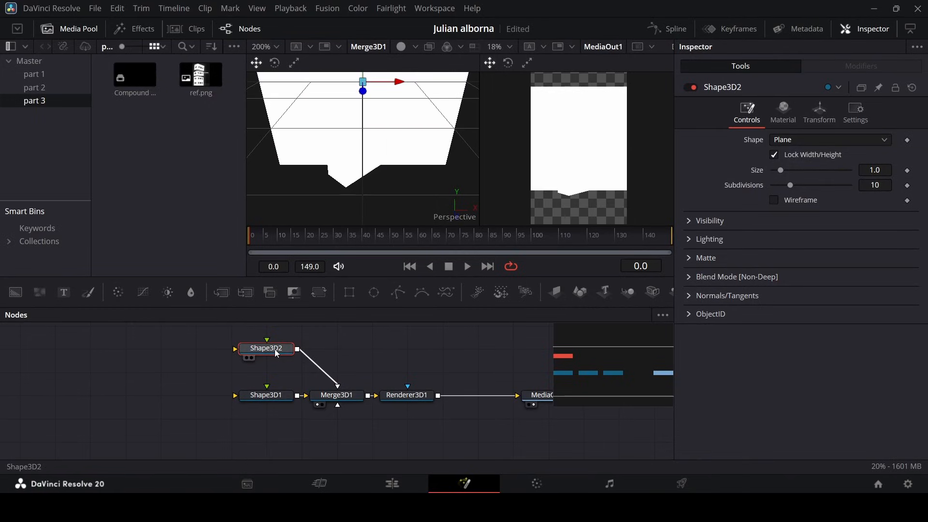
pyautogui.press('F2')
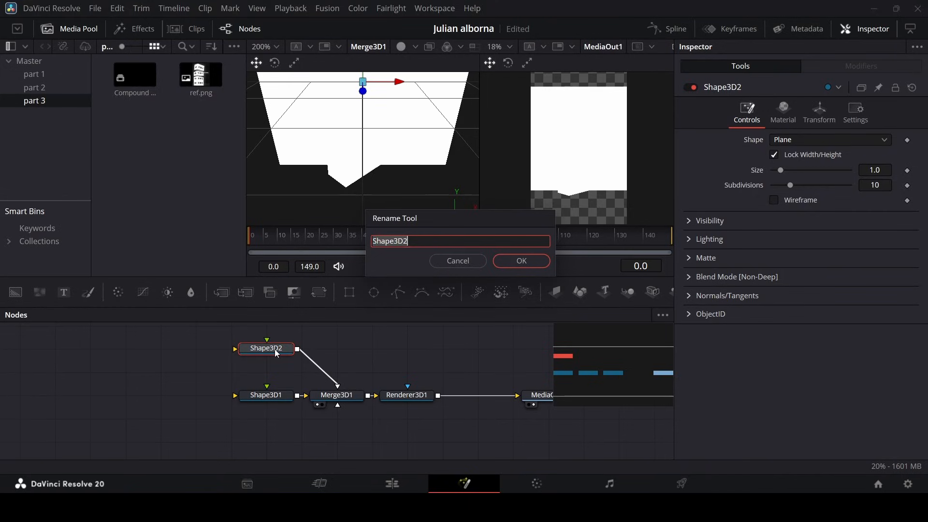
pyautogui.write('window')
pyautogui.press('Return')
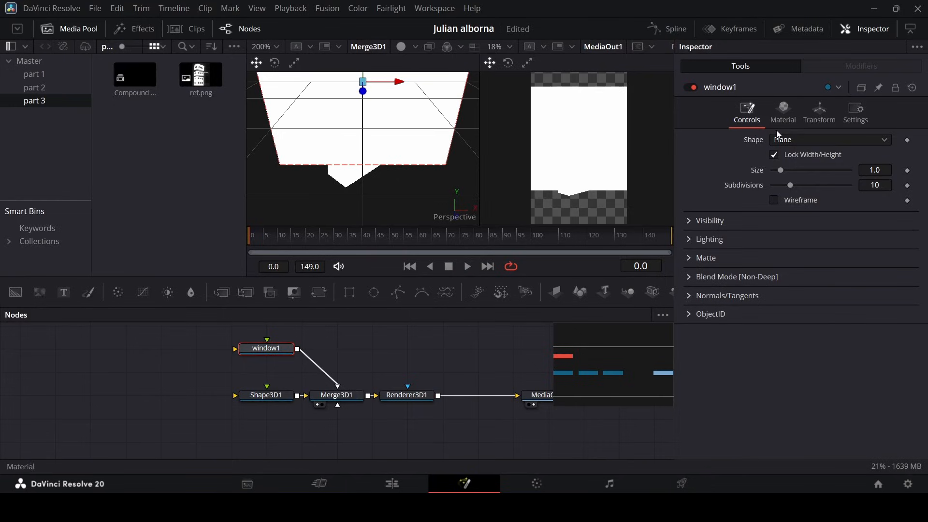
# - Set the diffuse color of window1's material to black
pyautogui.click(784, 121)
pyautogui.click(774, 154)
pyautogui.click(772, 238)
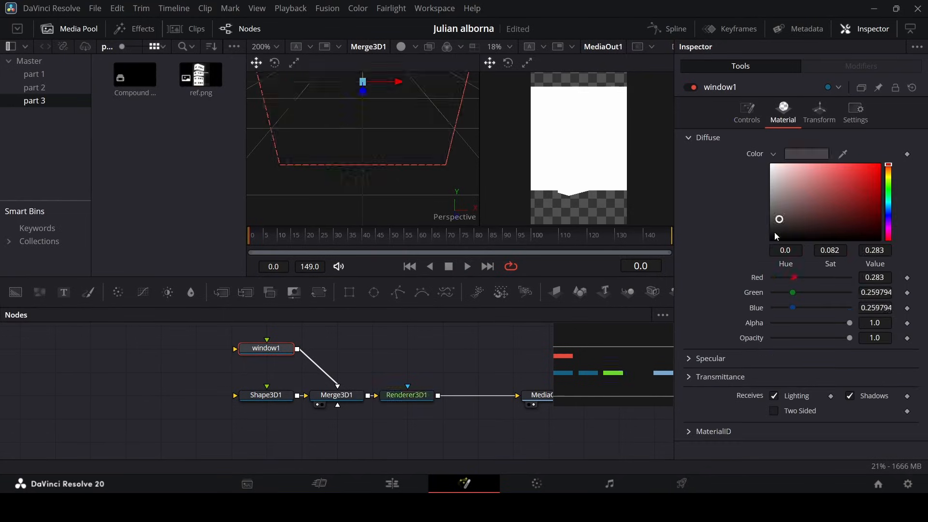
pyautogui.click(774, 154)
# - Unlock window1's width and height and reduce the plane to 0.55 wide and 0.47 high
pyautogui.click(750, 112)
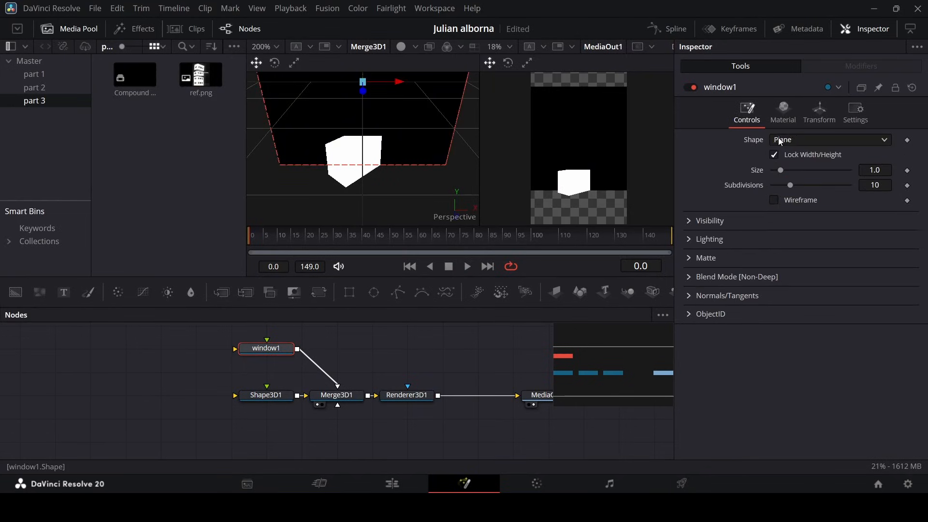
pyautogui.click(798, 152)
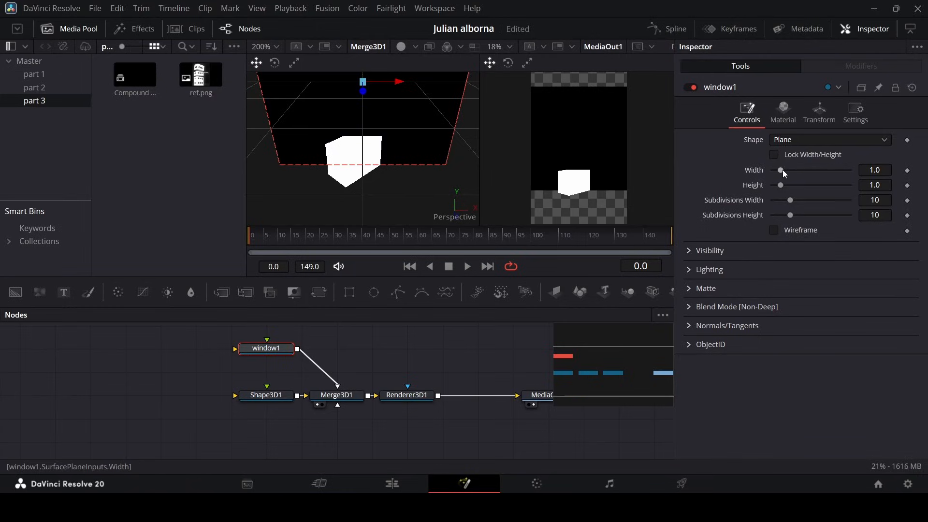
pyautogui.moveTo(781, 171); pyautogui.dragTo(776, 193)
# - Set window1's Y rotation to 45 to match the cube's angle
pyautogui.click(812, 127)
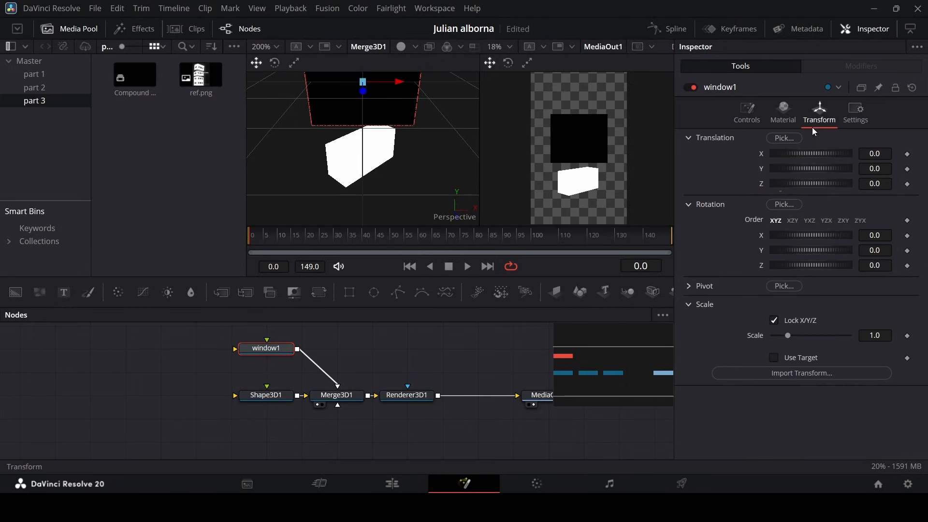
pyautogui.click(881, 170)
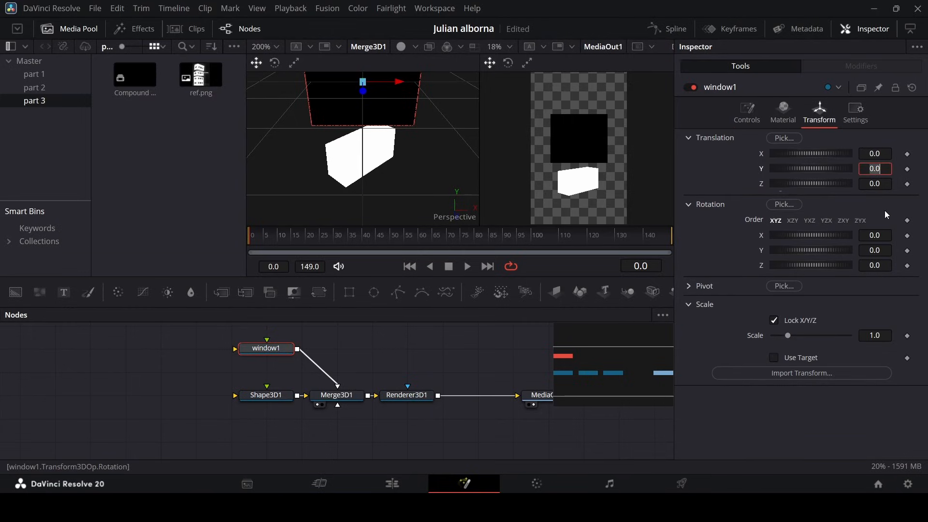
pyautogui.click(874, 251)
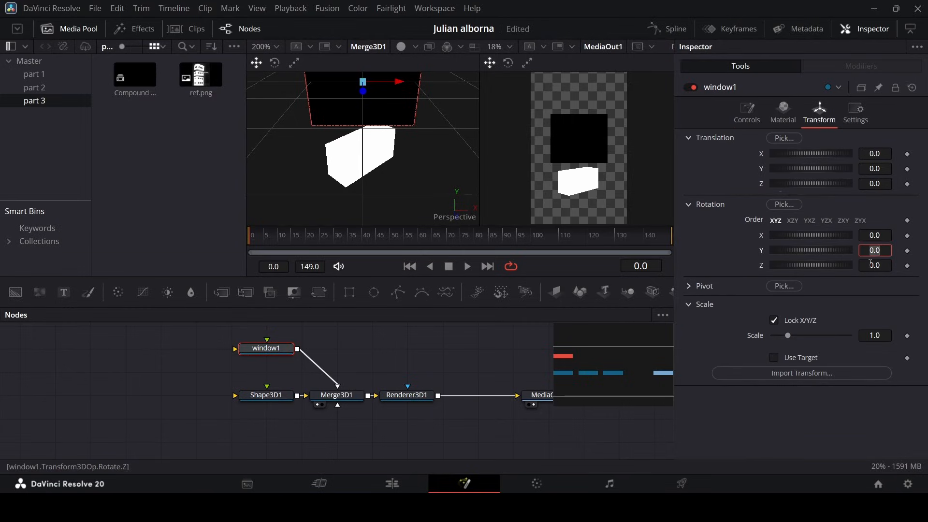
pyautogui.write('12')
pyautogui.click(871, 265)
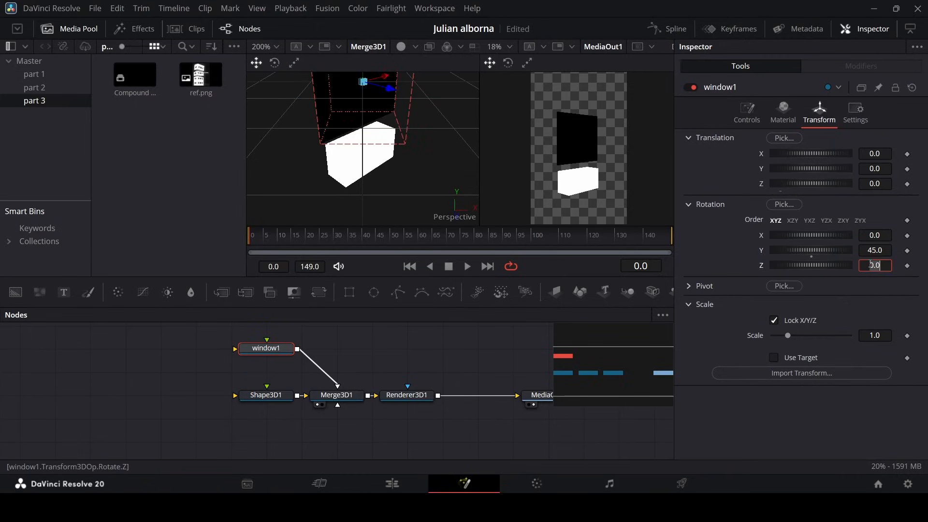
# - Resize window1 to 0.4 by 0.22 and move it onto the cube's front face, at X and Z about 0.066 and Y about -0.385
pyautogui.click(759, 125)
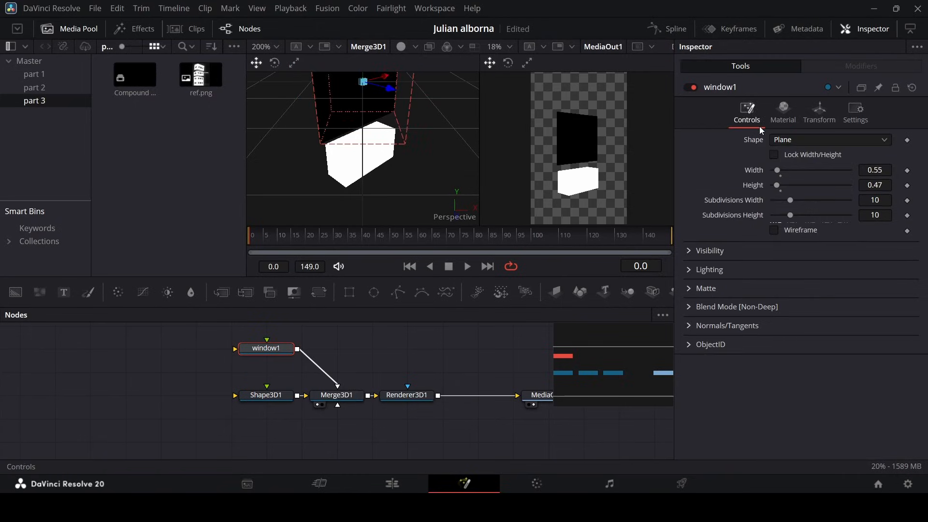
pyautogui.moveTo(878, 175)
pyautogui.mouseDown()
pyautogui.moveTo(868, 187)
pyautogui.moveTo(873, 172)
pyautogui.mouseUp()
pyautogui.click(820, 113)
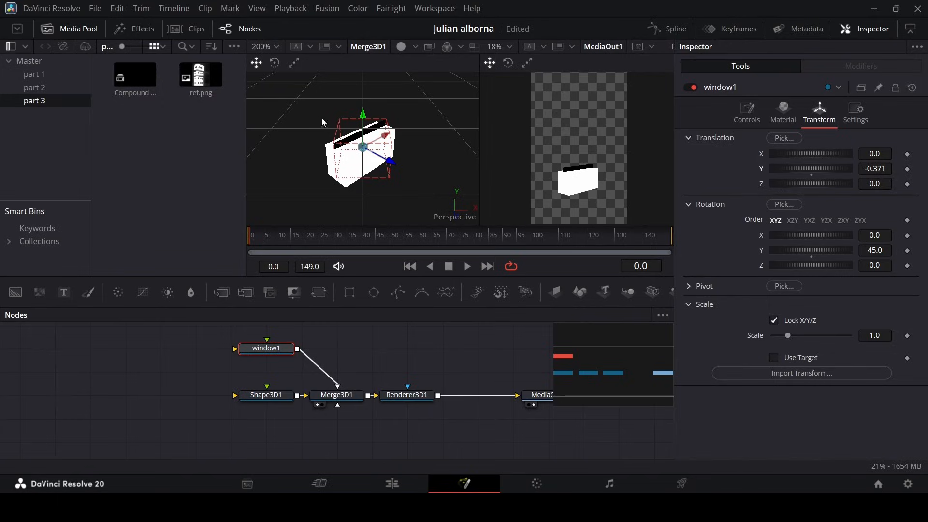
pyautogui.moveTo(389, 161); pyautogui.dragTo(411, 183)
pyautogui.scroll(2, 366, 154)
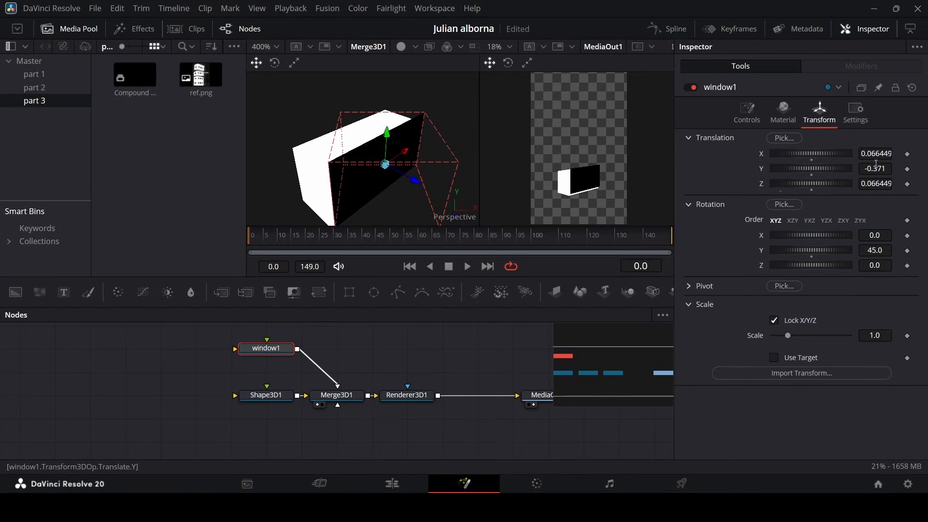
pyautogui.moveTo(387, 140); pyautogui.dragTo(389, 142)
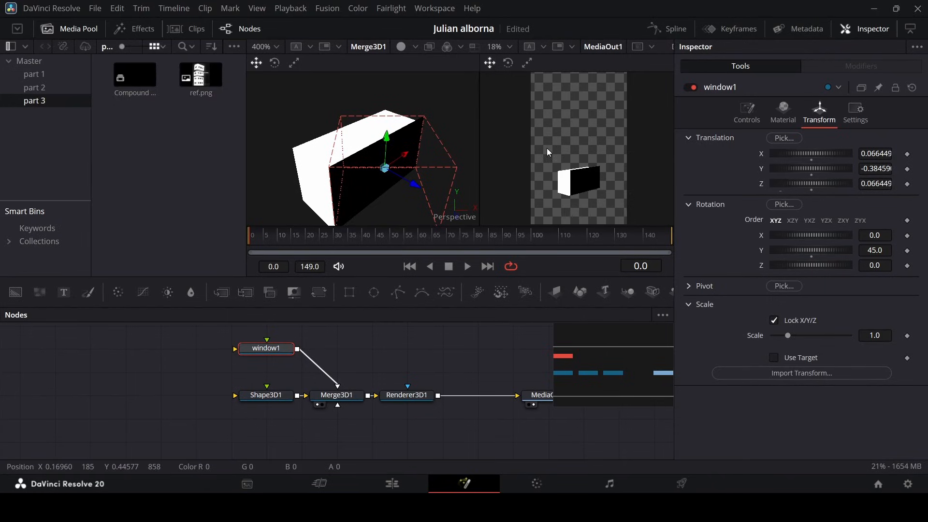
# - Set window1's width to 0.1 and enlarge the MediaOut1 viewer for a closer view of the strip on the cube
pyautogui.click(746, 118)
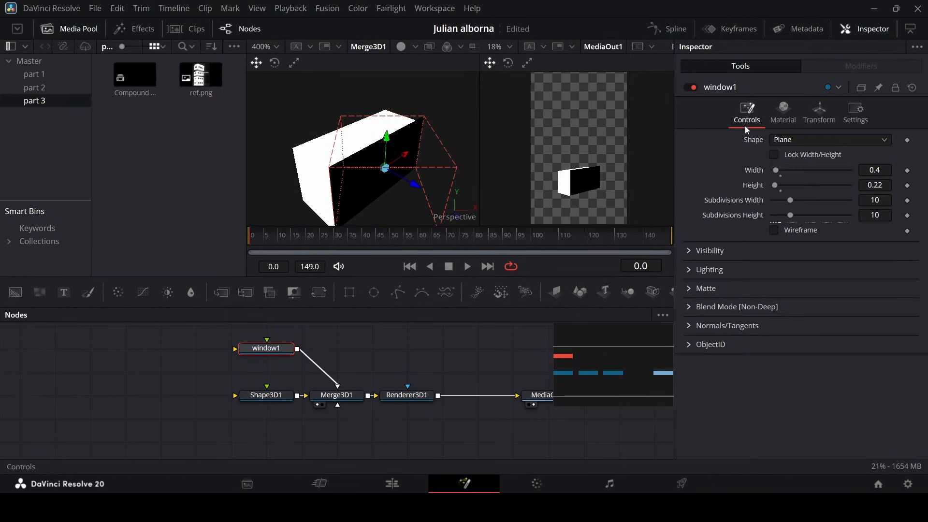
pyautogui.moveTo(874, 171); pyautogui.dragTo(860, 171)
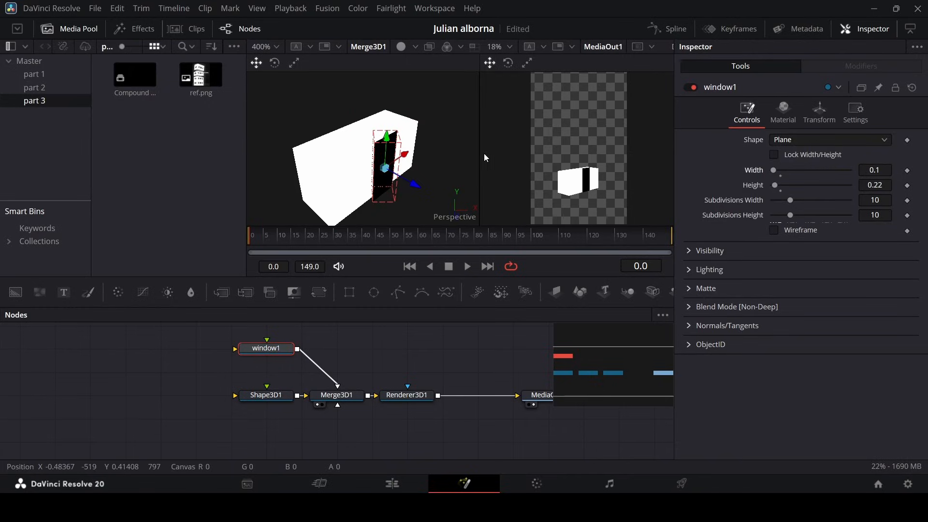
pyautogui.moveTo(480, 156); pyautogui.dragTo(346, 155)
pyautogui.scroll(5, 522, 165)
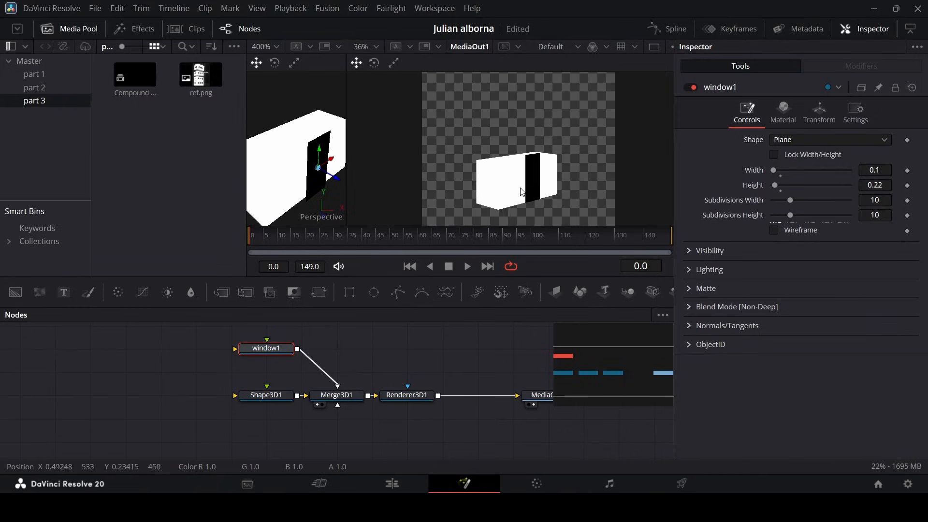
pyautogui.scroll(2, 524, 162)
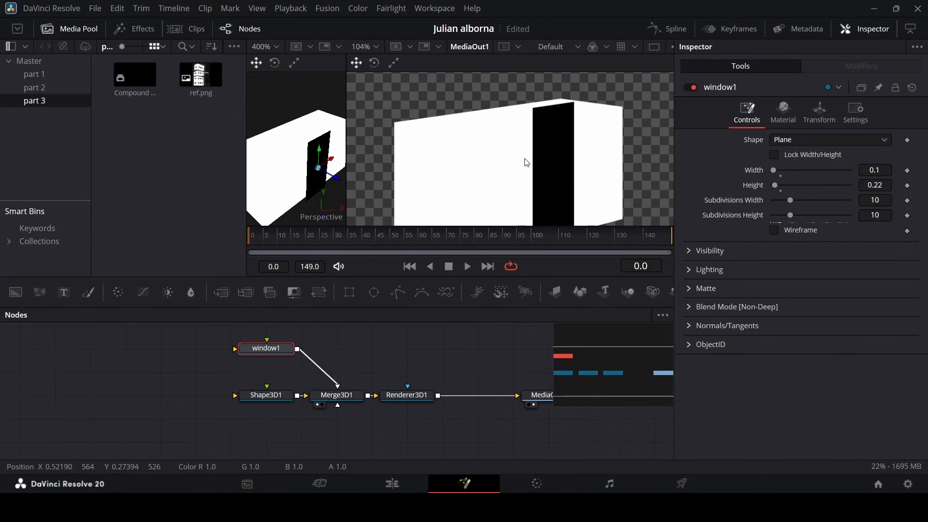
# - Try a slightly different width for the window1 plane and set it back to 0.1
pyautogui.moveTo(879, 173)
pyautogui.mouseDown()
pyautogui.moveTo(864, 172)
pyautogui.moveTo(877, 172)
pyautogui.mouseUp()
pyautogui.click(884, 173)
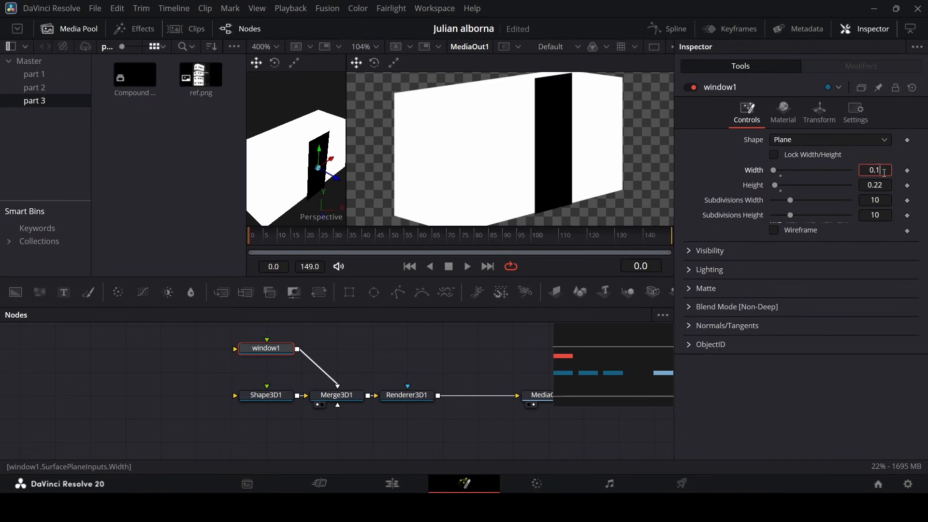
pyautogui.write('0.1')
pyautogui.press('Tab')
pyautogui.write('0.01')
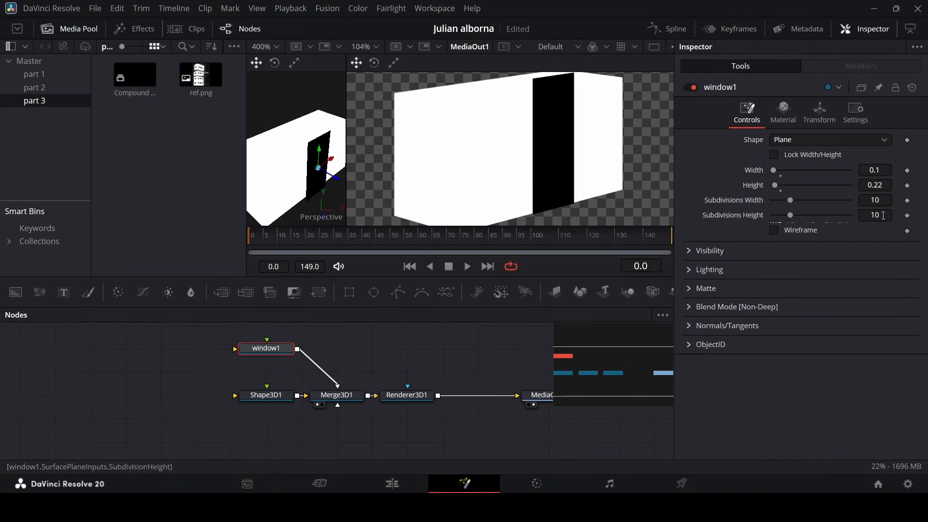
pyautogui.press('Return')
# - Resize the window1 plane to 0.05 wide and 0.1 high
pyautogui.moveTo(875, 186); pyautogui.dragTo(904, 185)
pyautogui.click(885, 187)
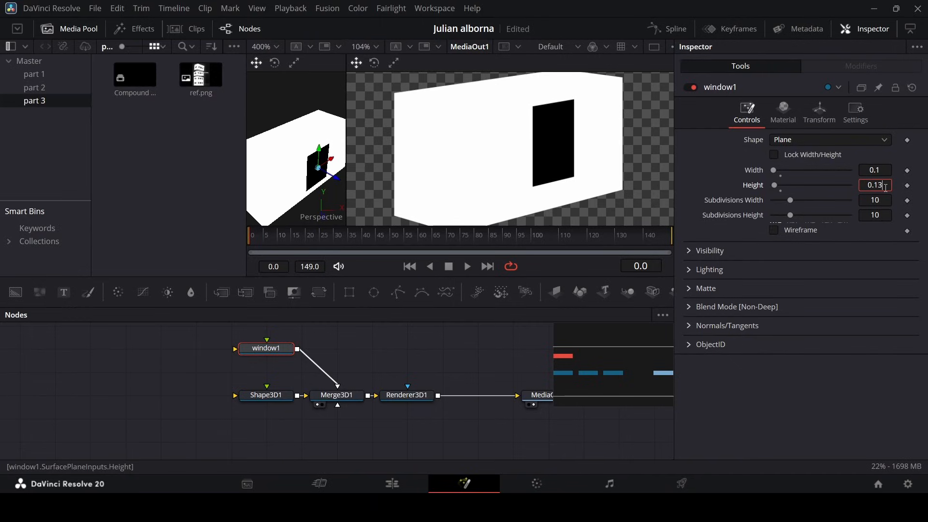
pyautogui.press('BackSpace')
pyautogui.press('Tab')
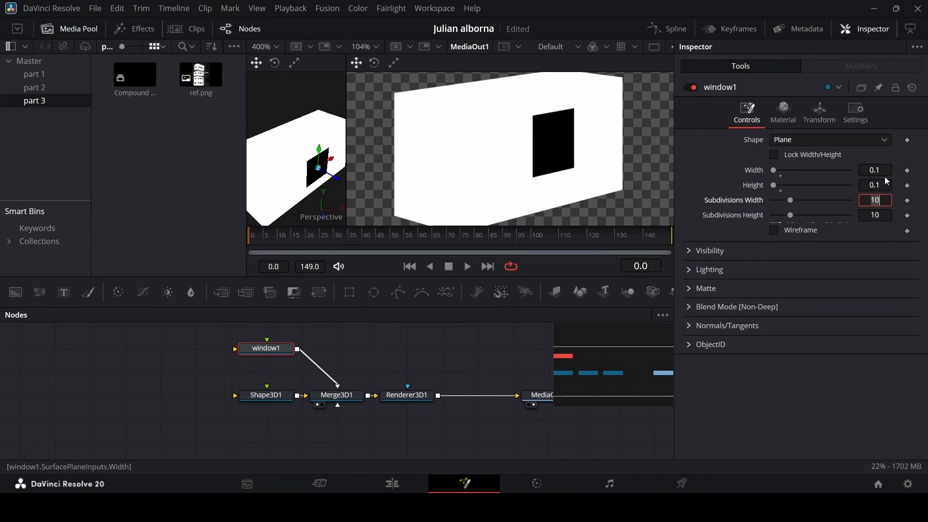
pyautogui.click(886, 171)
pyautogui.write('5')
pyautogui.press('Tab')
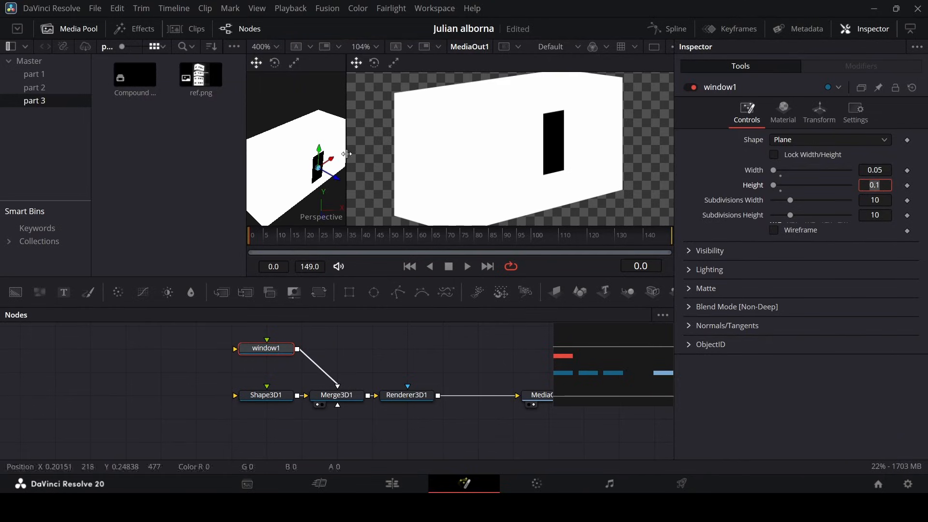
# - Widen the Merge3D1 viewer and zoom out the MediaOut1 viewer to show more of the block
pyautogui.moveTo(348, 154); pyautogui.dragTo(425, 156)
pyautogui.moveTo(348, 158); pyautogui.dragTo(472, 159)
pyautogui.moveTo(400, 160); pyautogui.dragTo(414, 150)
pyautogui.rightClick(411, 147)
pyautogui.click(407, 154)
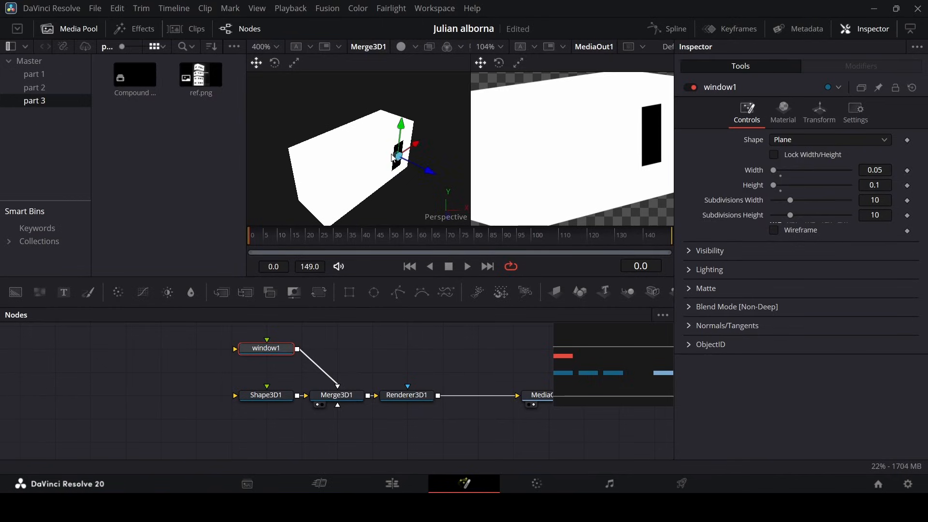
pyautogui.scroll(-3, 524, 155)
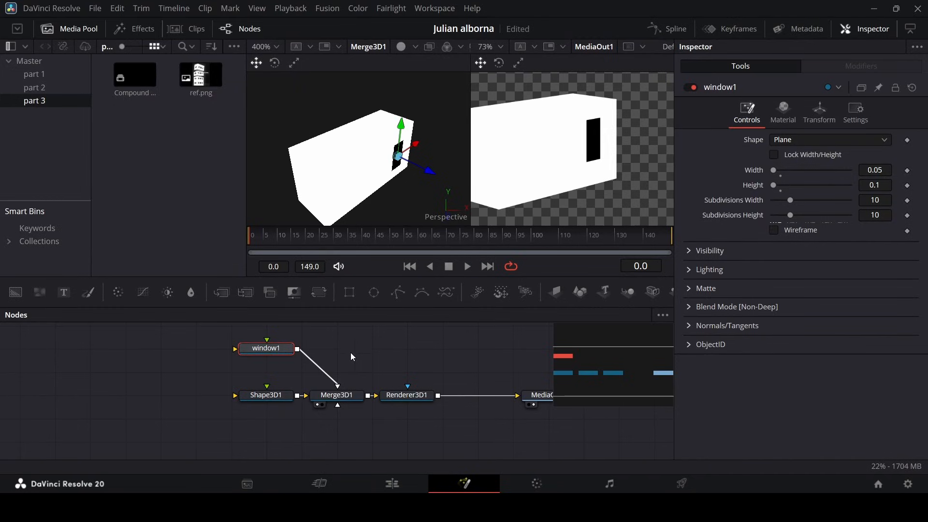
# - Paste a copy of the window1 node to its right and rename it window2
pyautogui.click(385, 357)
pyautogui.hotkey('ctrl', 'v')
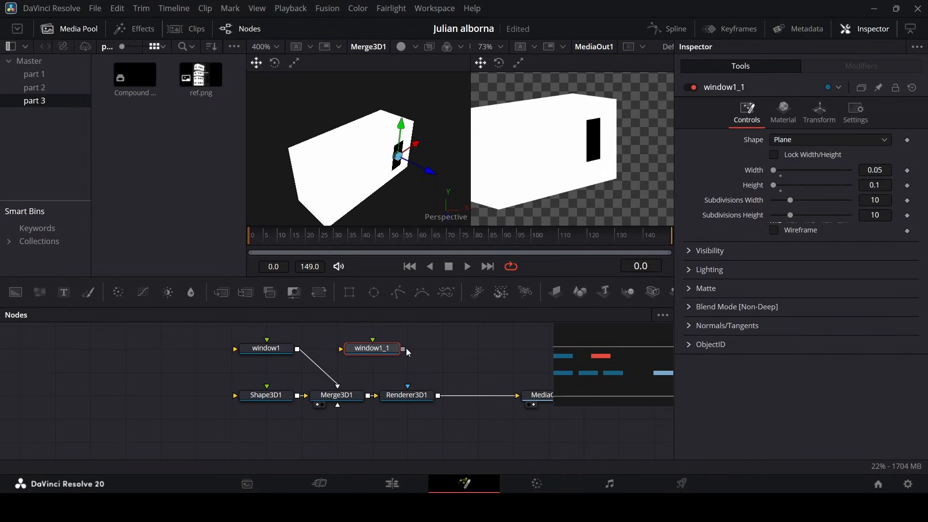
pyautogui.press('F2')
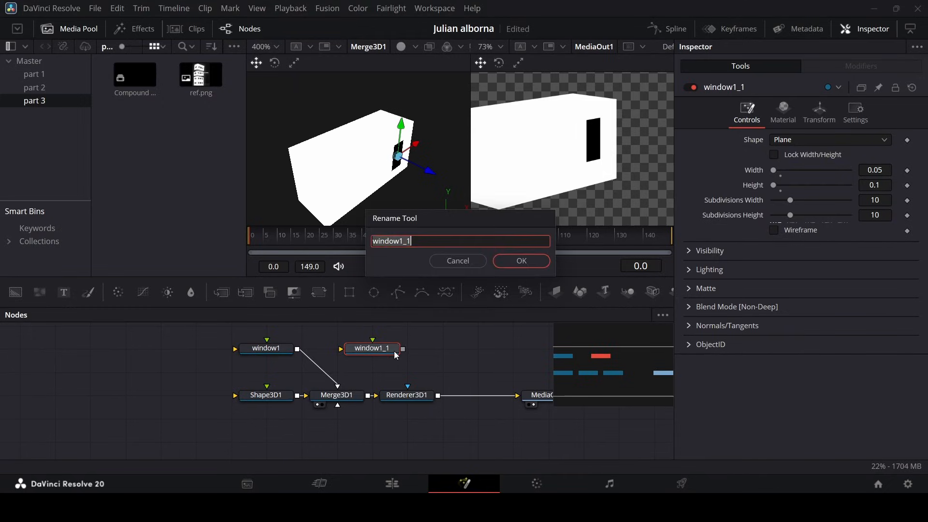
pyautogui.press('End')
pyautogui.press('BackSpace')
pyautogui.press('BackSpace')
pyautogui.press('BackSpace')
pyautogui.write('2')
pyautogui.press('Return')
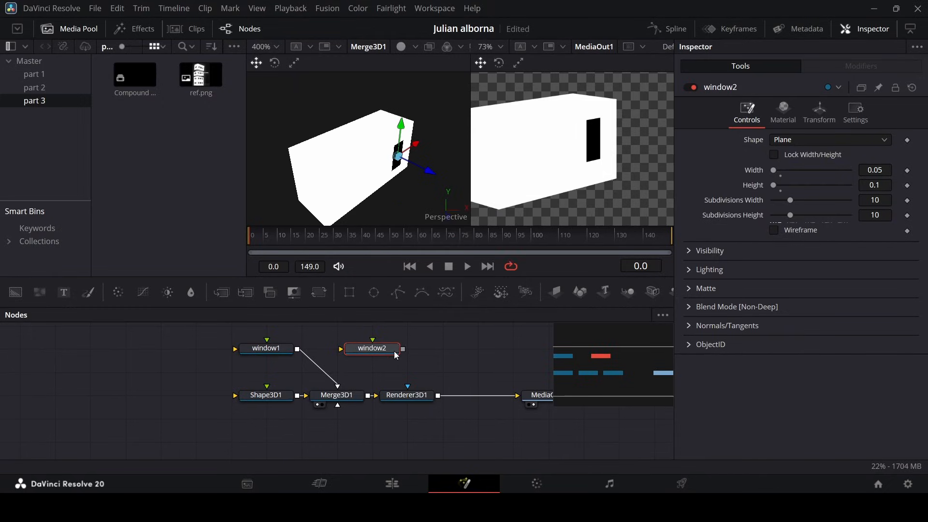
# - Connect window2 to Merge3D1 and slide its plane along the block's front face to sit just beside the first window
pyautogui.moveTo(404, 353); pyautogui.dragTo(353, 396)
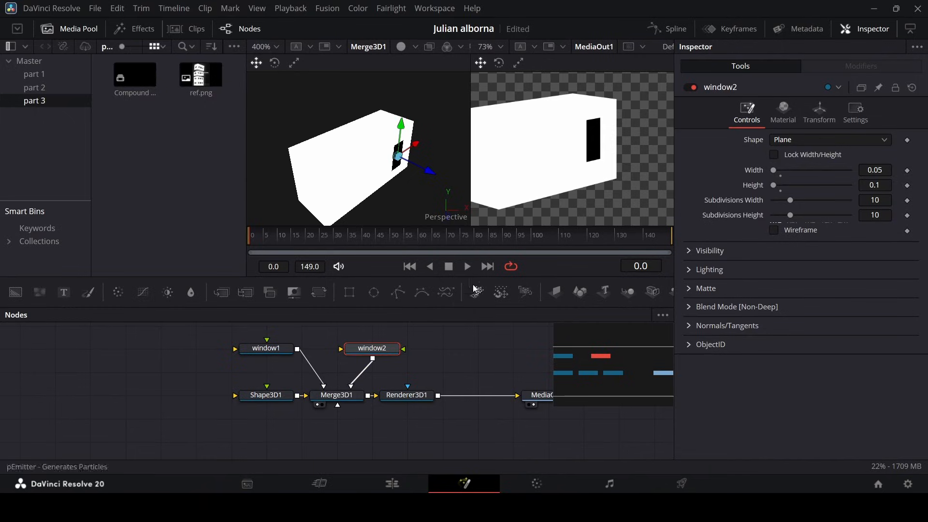
pyautogui.moveTo(417, 144); pyautogui.dragTo(403, 161)
pyautogui.click(451, 367)
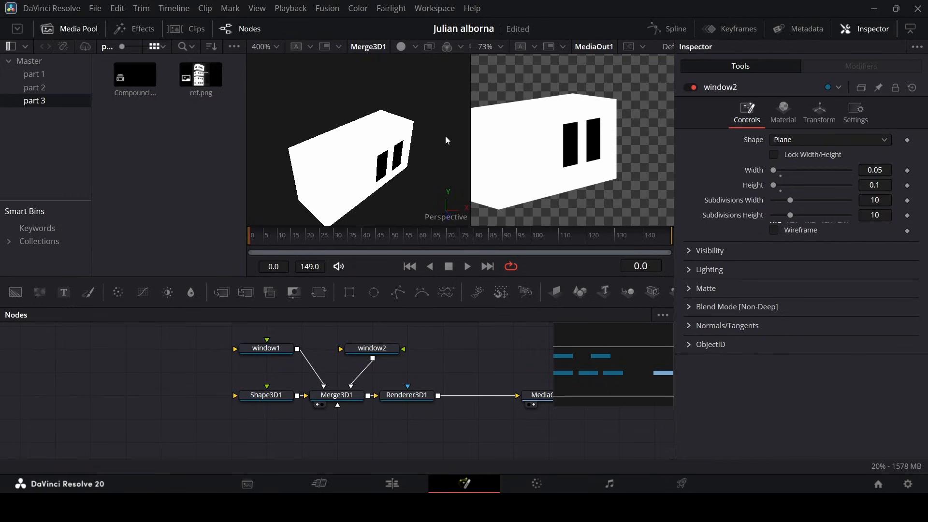
pyautogui.click(372, 349)
pyautogui.moveTo(400, 157); pyautogui.dragTo(405, 156)
pyautogui.moveTo(372, 349); pyautogui.dragTo(337, 349)
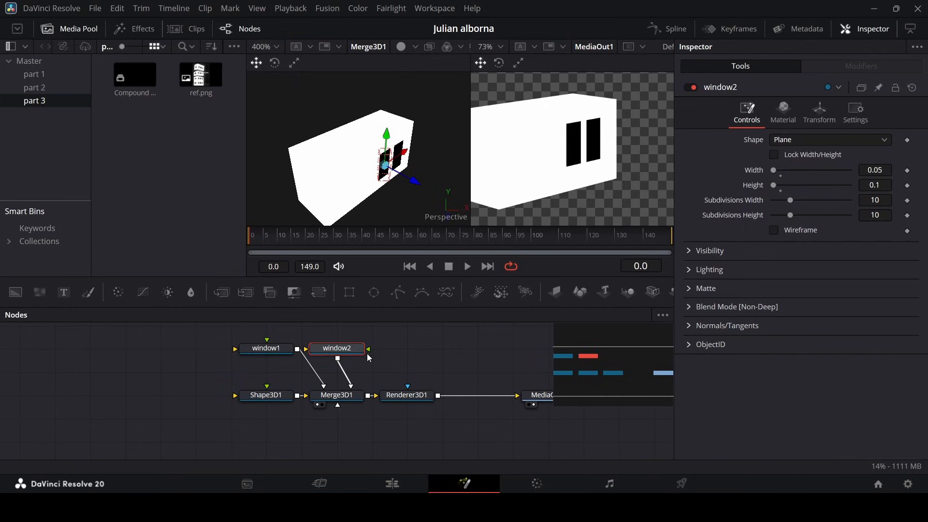
# - Paste another copy of window1 beside the window2 node and rename it window3
pyautogui.click(421, 361)
pyautogui.hotkey('ctrl', 'v')
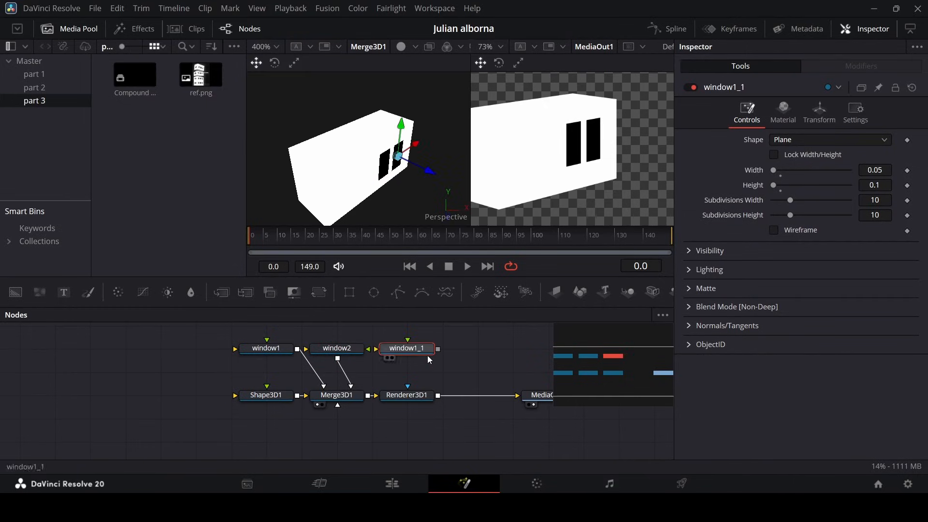
pyautogui.press('F2')
pyautogui.press('BackSpace')
pyautogui.press('BackSpace')
pyautogui.press('BackSpace')
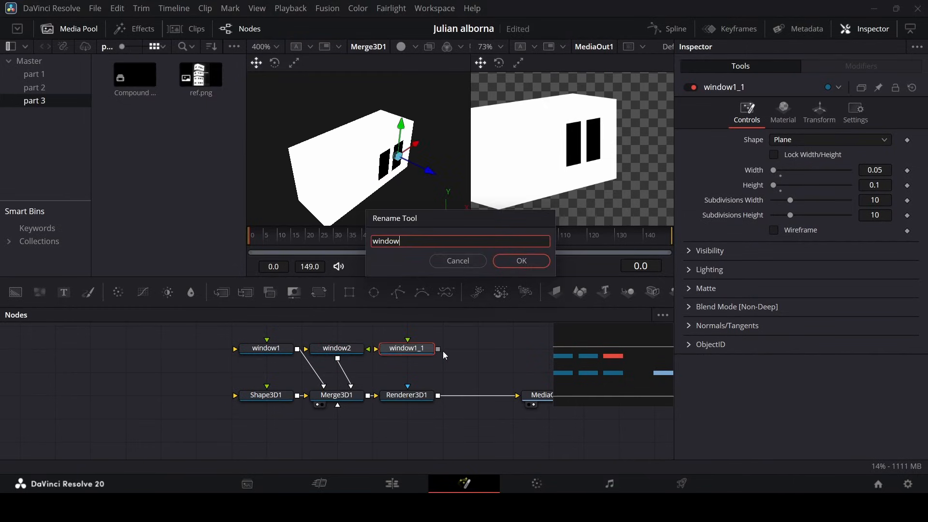
pyautogui.write('3')
pyautogui.press('Return')
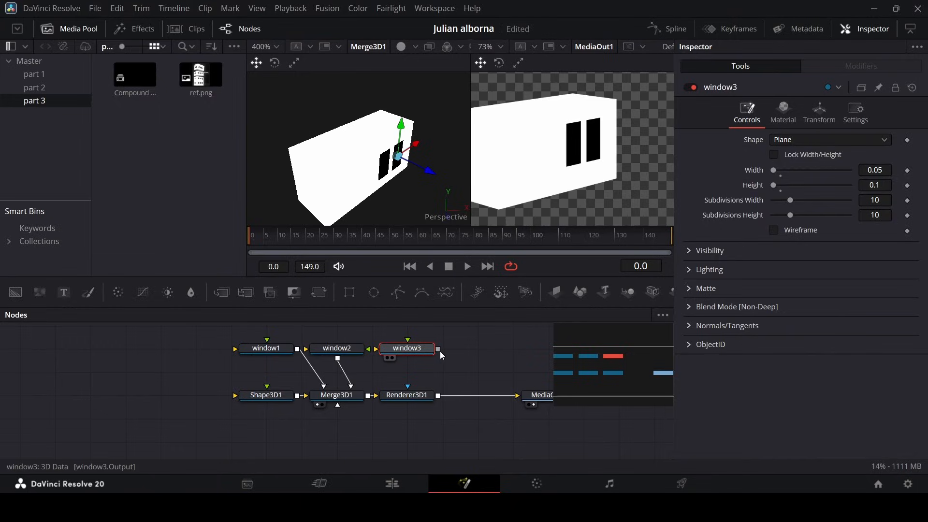
# - Connect window3 to Merge3D1 and slide its plane along the front face to follow the second window
pyautogui.moveTo(440, 351); pyautogui.dragTo(374, 396)
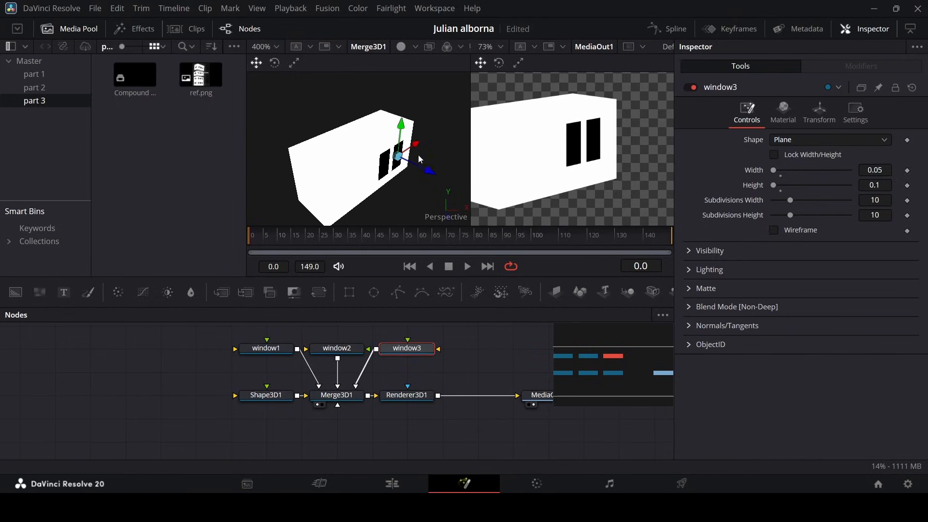
pyautogui.moveTo(415, 147); pyautogui.dragTo(384, 169)
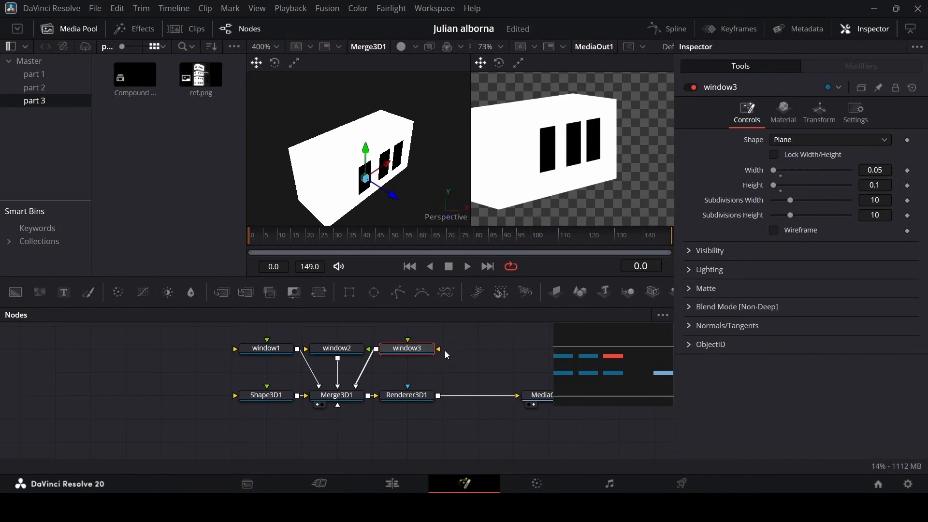
# - Paste one more copy of window1, place it beside the window3 node and rename it window4
pyautogui.hotkey('ctrl', 'v')
pyautogui.hotkey('ctrl', 'z')
pyautogui.click(497, 363)
pyautogui.hotkey('ctrl', 'v')
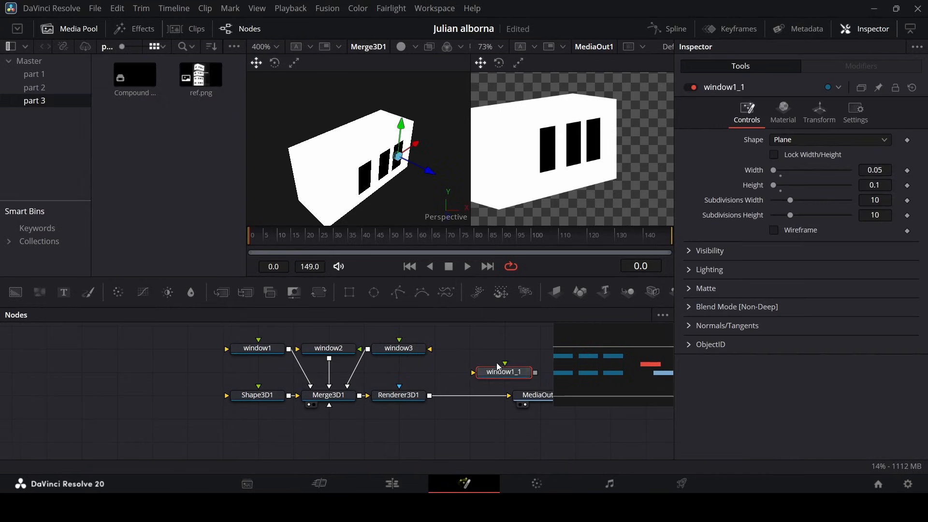
pyautogui.moveTo(520, 372); pyautogui.dragTo(483, 361)
pyautogui.press('F2')
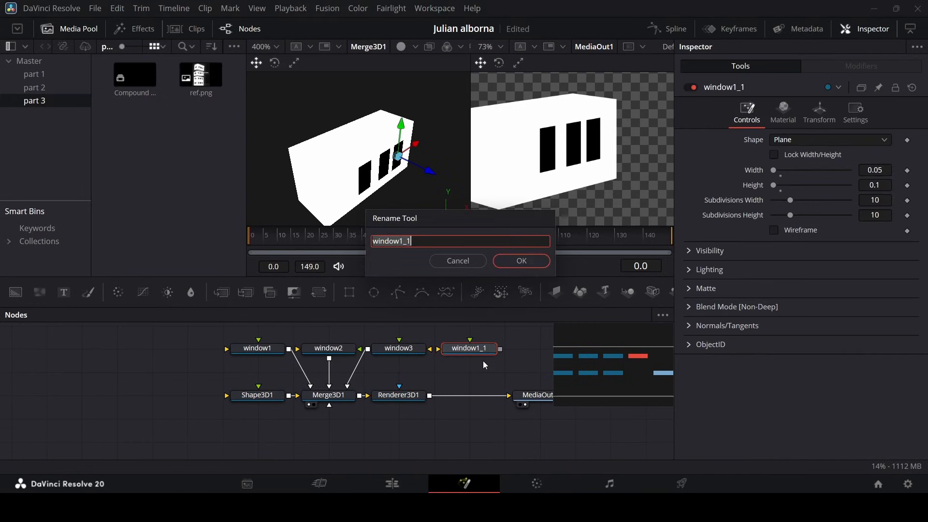
pyautogui.press('End')
pyautogui.press('BackSpace')
pyautogui.press('BackSpace')
pyautogui.press('BackSpace')
pyautogui.write('4')
pyautogui.press('Return')
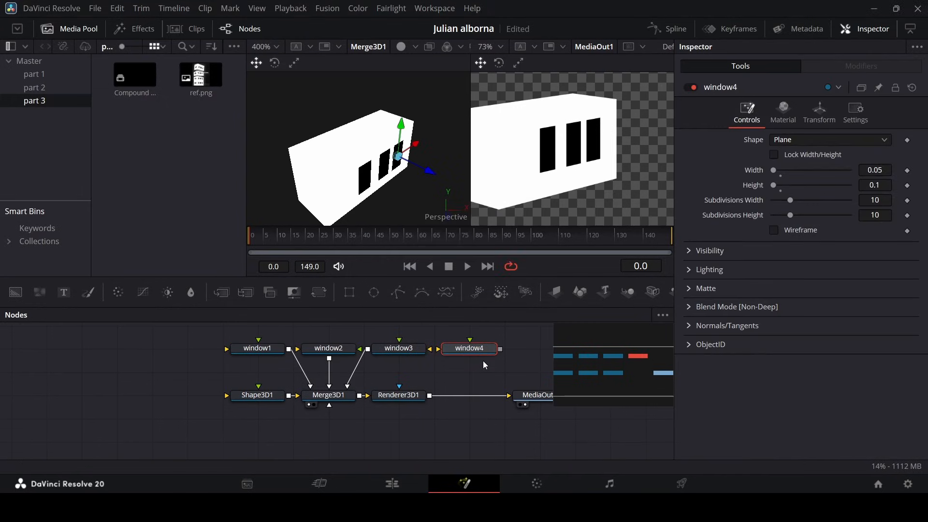
# - Connect window4 to Merge3D1 and shift the row of four window nodes so it is centred above the merge
pyautogui.moveTo(500, 349); pyautogui.dragTo(347, 402)
pyautogui.moveTo(236, 371); pyautogui.dragTo(522, 326)
pyautogui.moveTo(485, 377); pyautogui.dragTo(437, 381)
pyautogui.click(430, 359)
pyautogui.scroll(-1, 430, 359)
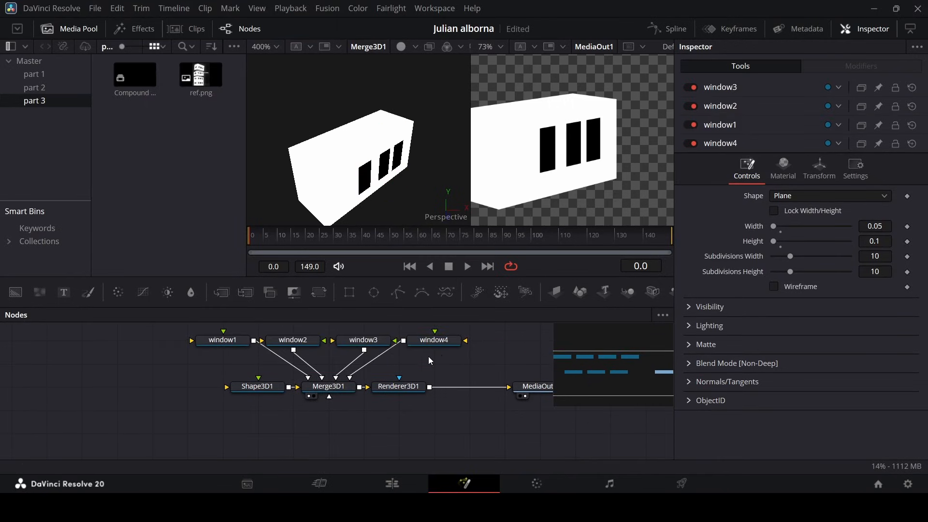
# - Slide the window4 plane along the block's front face to follow the third window
pyautogui.click(443, 348)
pyautogui.moveTo(417, 146); pyautogui.dragTo(368, 182)
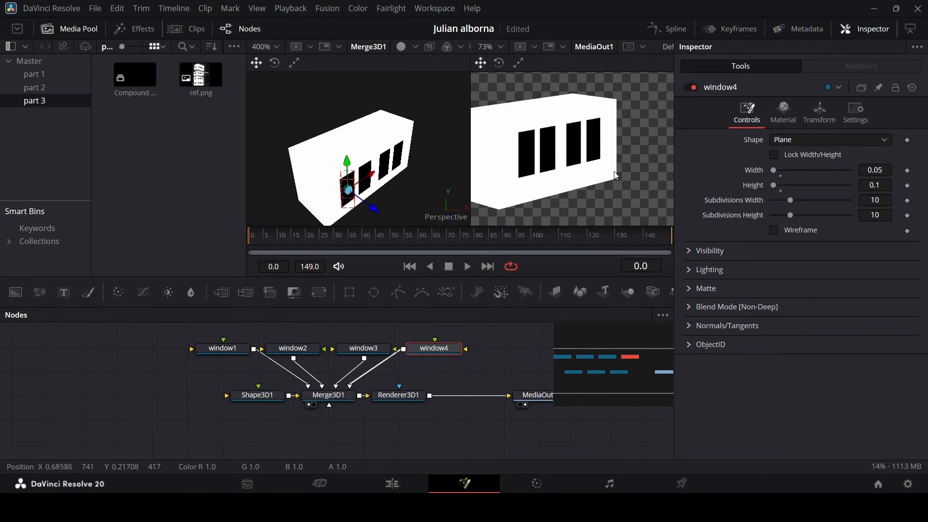
pyautogui.scroll(-2, 574, 167)
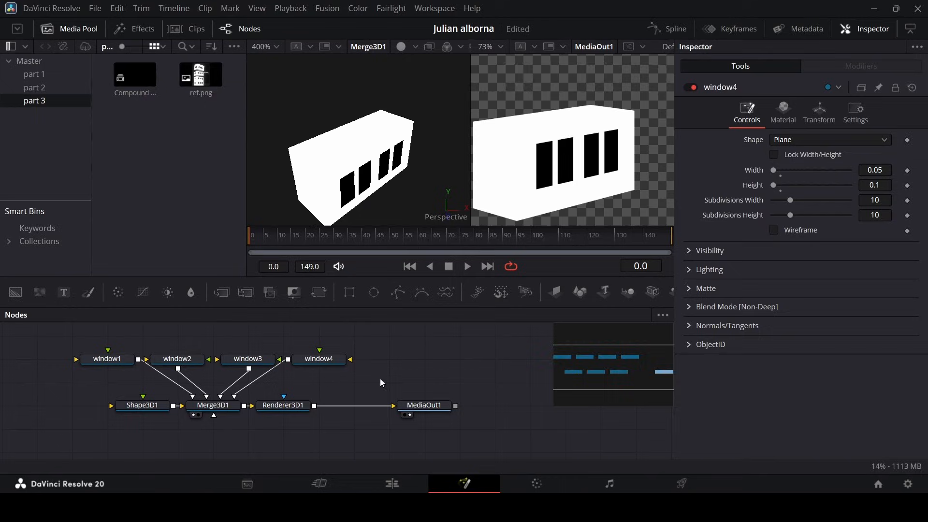
# - Paste a further copy of window1, place it below Merge3D1 and rename it window5
pyautogui.hotkey('ctrl', 'v')
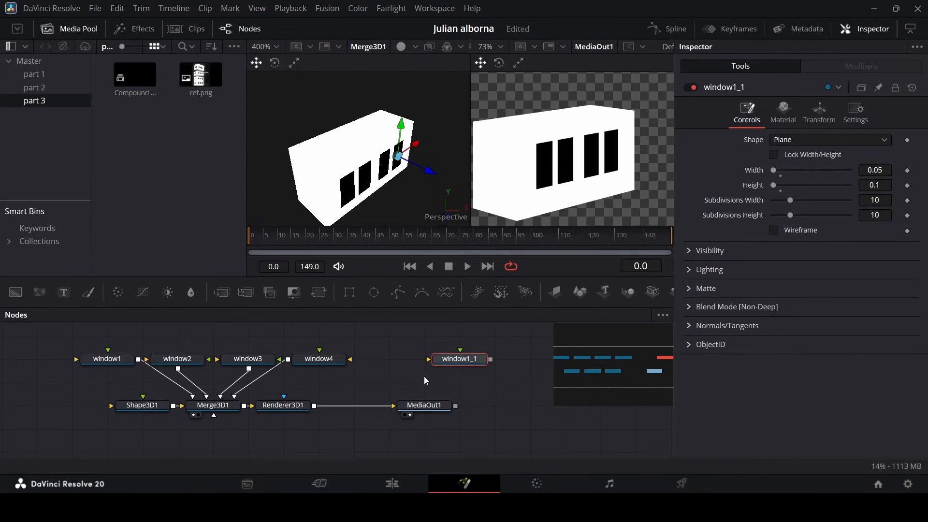
pyautogui.moveTo(459, 358); pyautogui.dragTo(218, 440)
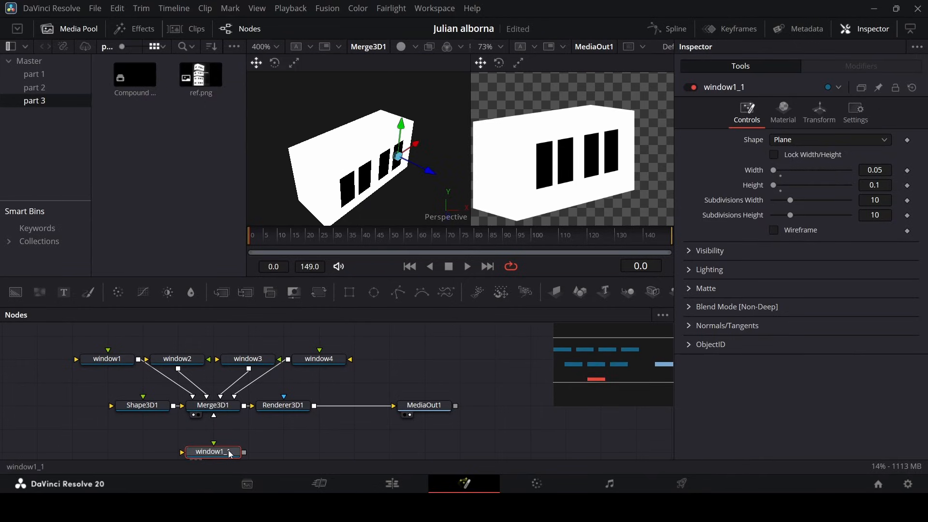
pyautogui.press('F2')
pyautogui.press('End')
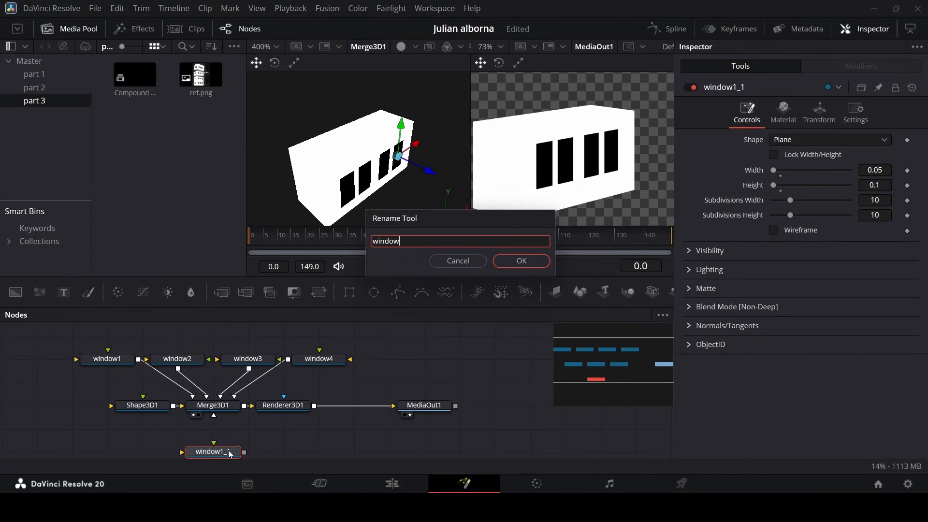
pyautogui.write('5')
pyautogui.press('Return')
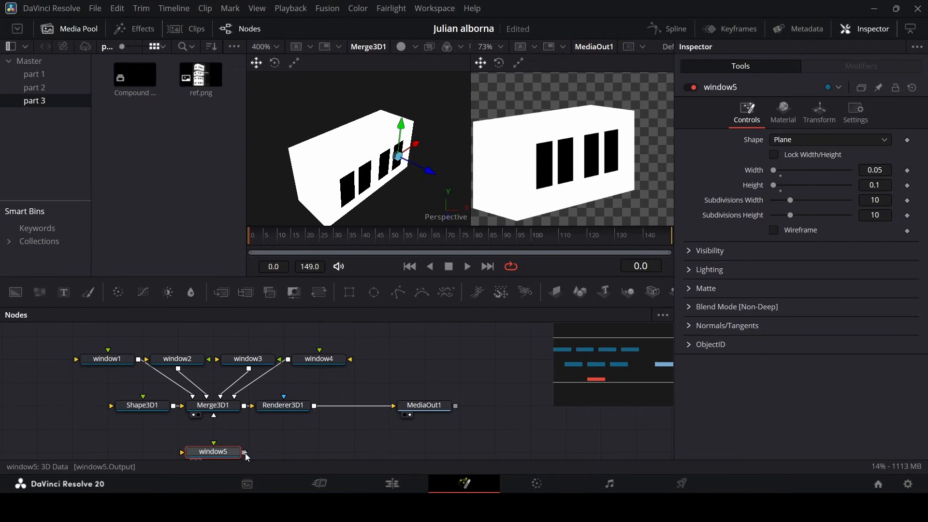
# - Connect window5 to Merge3D1 and slide its plane past the fourth window, to X about -0.082 and Z about 0.215
pyautogui.moveTo(246, 453); pyautogui.dragTo(225, 412)
pyautogui.moveTo(411, 149); pyautogui.dragTo(335, 183)
pyautogui.scroll(2, 409, 184)
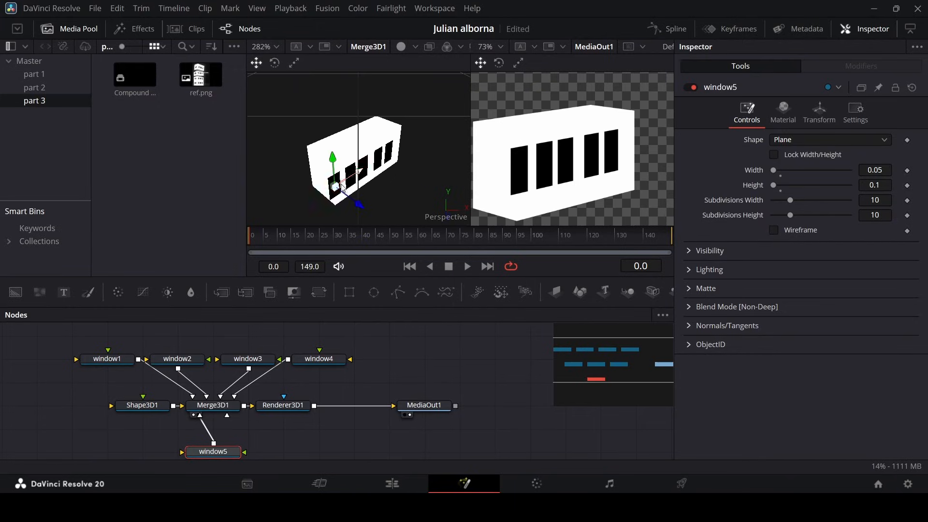
pyautogui.moveTo(409, 183); pyautogui.dragTo(481, 138)
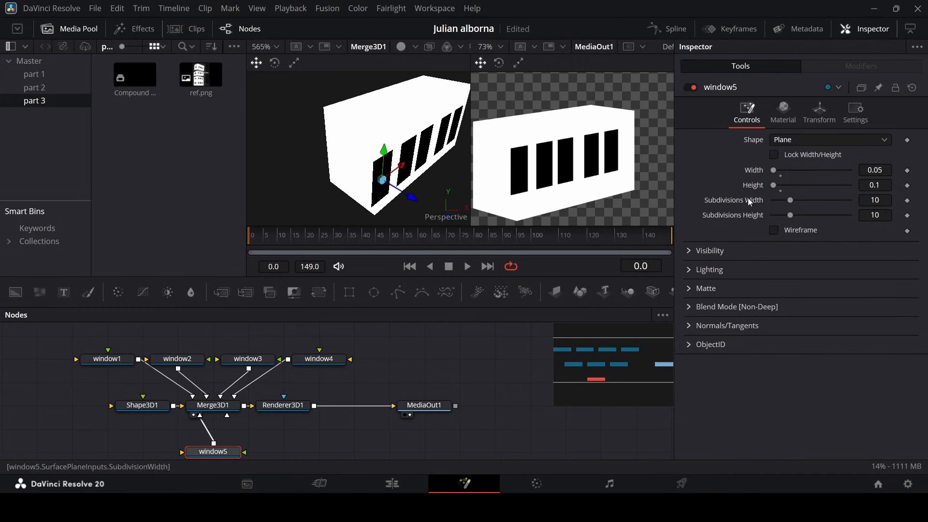
# - Turn window5 to a Y rotation of -50.5 and move it onto the adjoining side face, at X about -0.122 and Z about 0.166
pyautogui.click(822, 113)
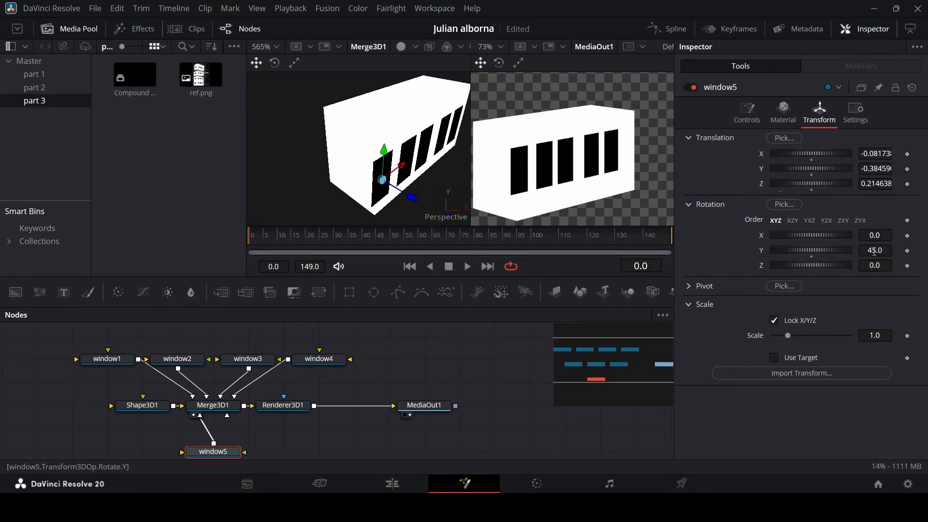
pyautogui.moveTo(878, 252); pyautogui.dragTo(841, 252)
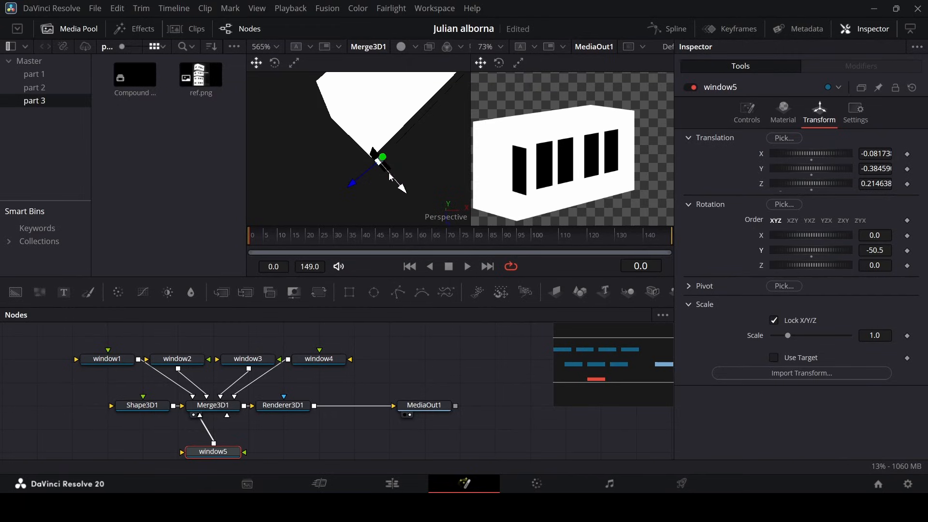
pyautogui.moveTo(393, 184); pyautogui.dragTo(377, 168)
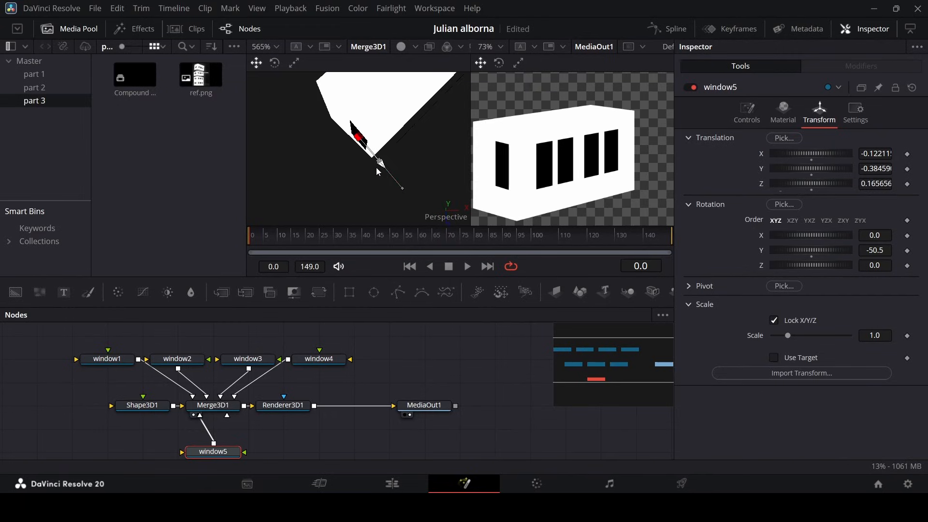
# - Set window5's Y rotation to -45 to align it with the block's side face
pyautogui.moveTo(868, 249); pyautogui.dragTo(897, 249)
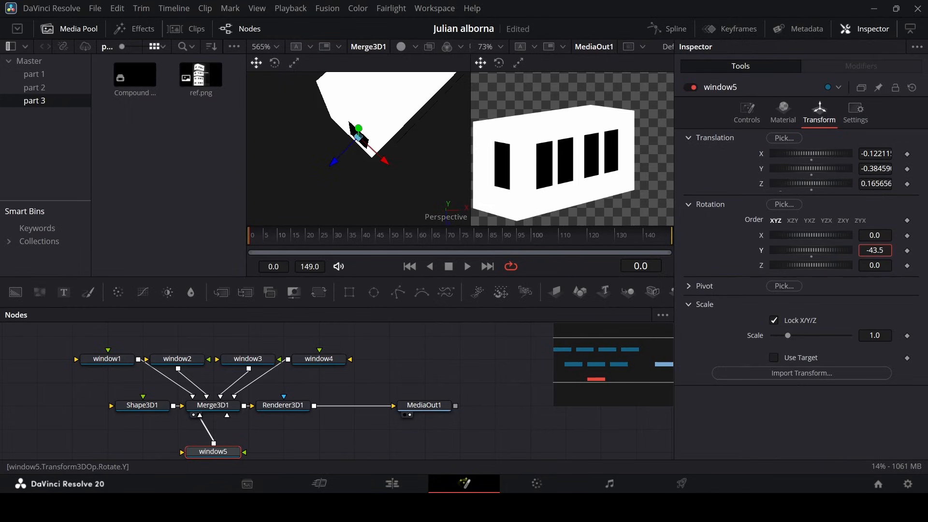
pyautogui.click(886, 251)
pyautogui.write('-')
pyautogui.press('Tab')
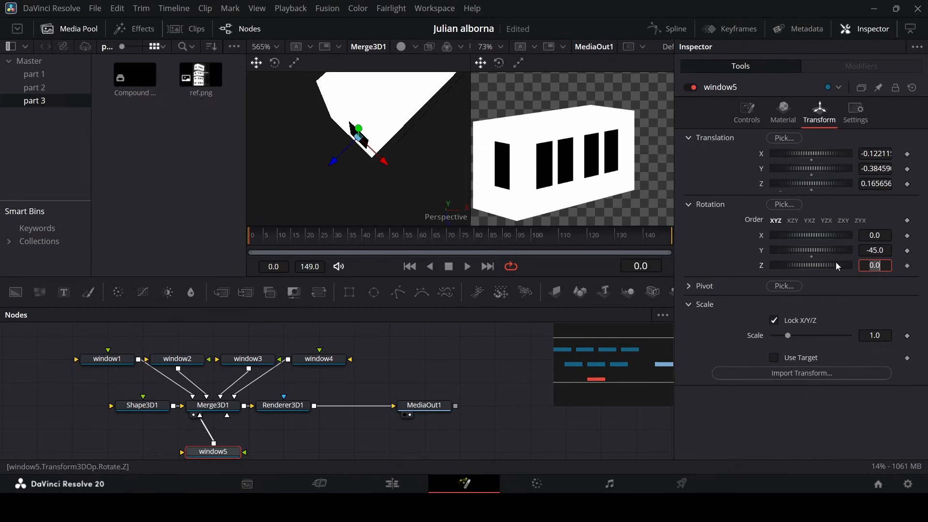
# - Slide window5 along the block's side face to X about -0.137 and Z about 0.151
pyautogui.moveTo(358, 130); pyautogui.dragTo(357, 128)
pyautogui.hotkey('ctrl', 'z')
pyautogui.scroll(-2, 552, 183)
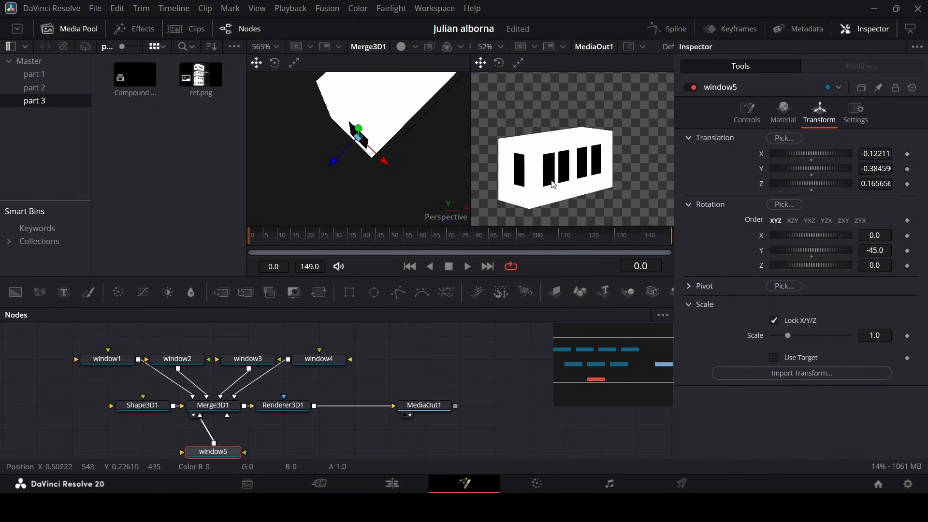
pyautogui.scroll(2, 516, 172)
pyautogui.moveTo(384, 164); pyautogui.dragTo(367, 150)
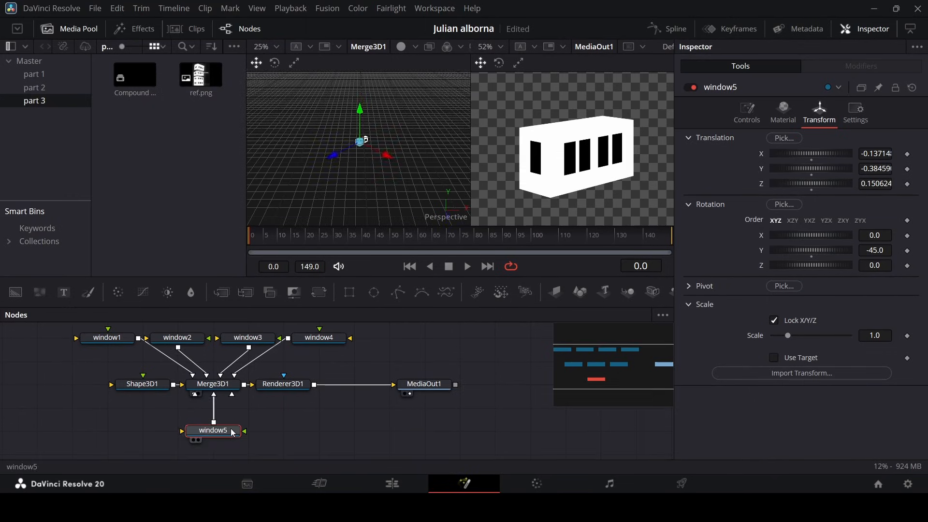
# - Move Renderer3D1 and MediaOut1 farther away from Merge3D1 to make room for more nodes
pyautogui.click(297, 415)
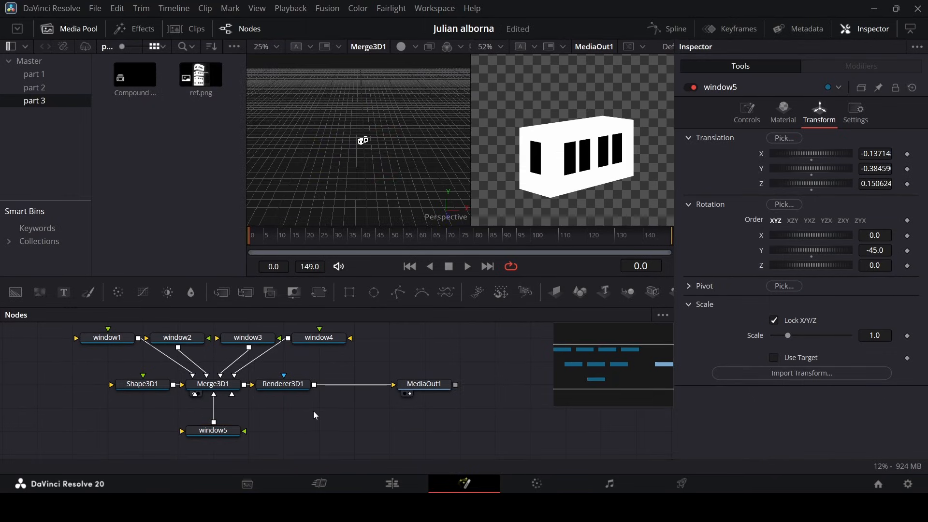
pyautogui.moveTo(284, 385); pyautogui.dragTo(356, 384)
pyautogui.moveTo(326, 432); pyautogui.dragTo(529, 384)
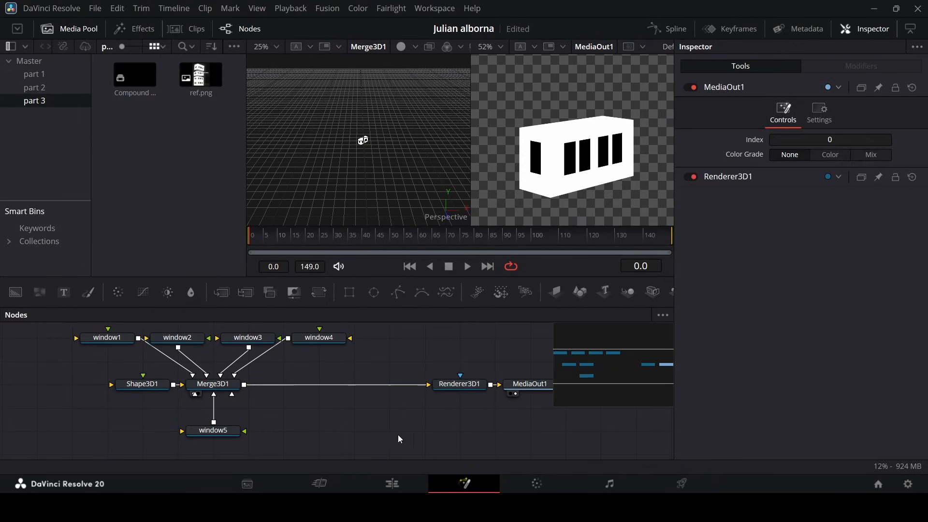
# - Duplicate Shape3D1, Merge3D1 and the five window nodes, placing the pasted copies in empty space below the original node tree
pyautogui.moveTo(55, 446); pyautogui.dragTo(356, 327)
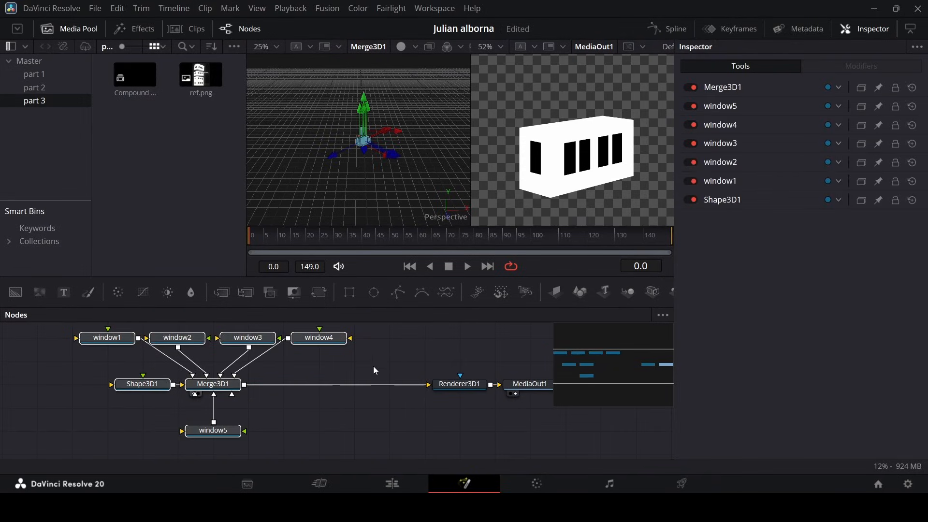
pyautogui.click(382, 359)
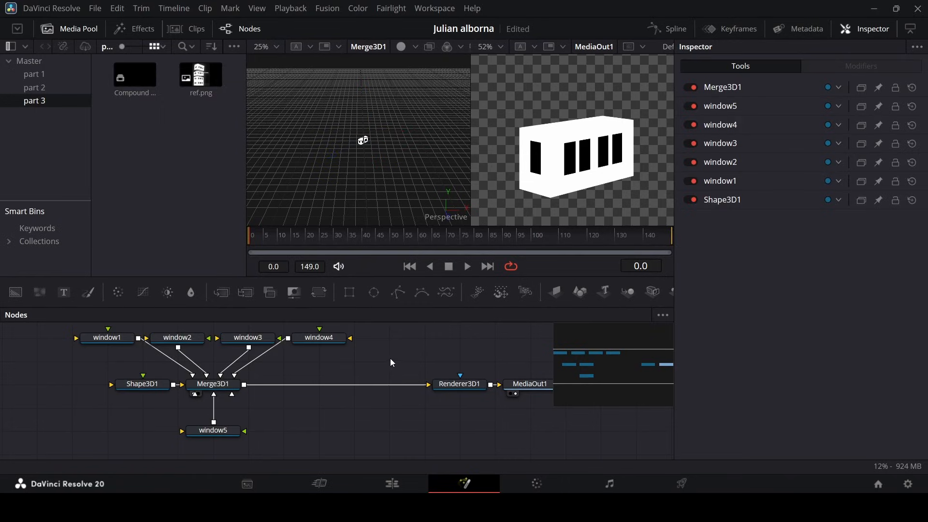
pyautogui.scroll(-5, 402, 366)
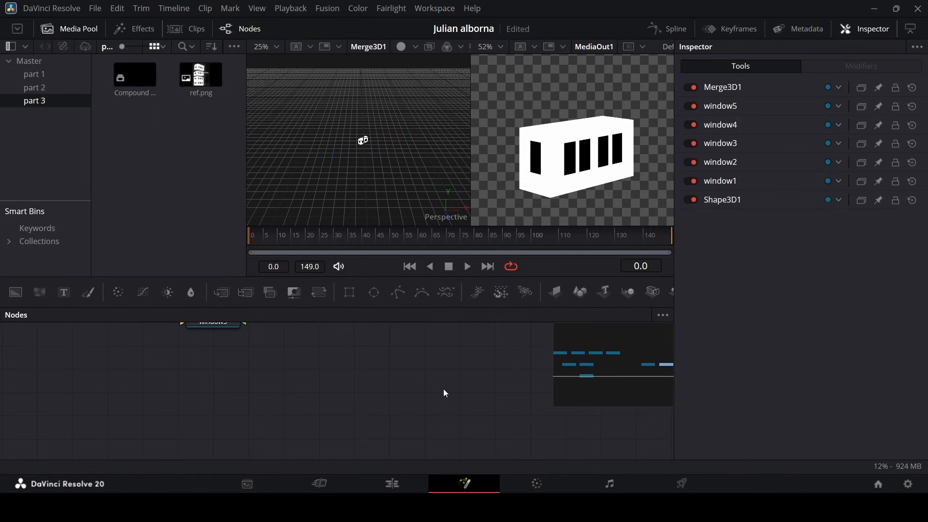
pyautogui.hotkey('ctrl', 'v')
pyautogui.moveTo(394, 353); pyautogui.dragTo(439, 414)
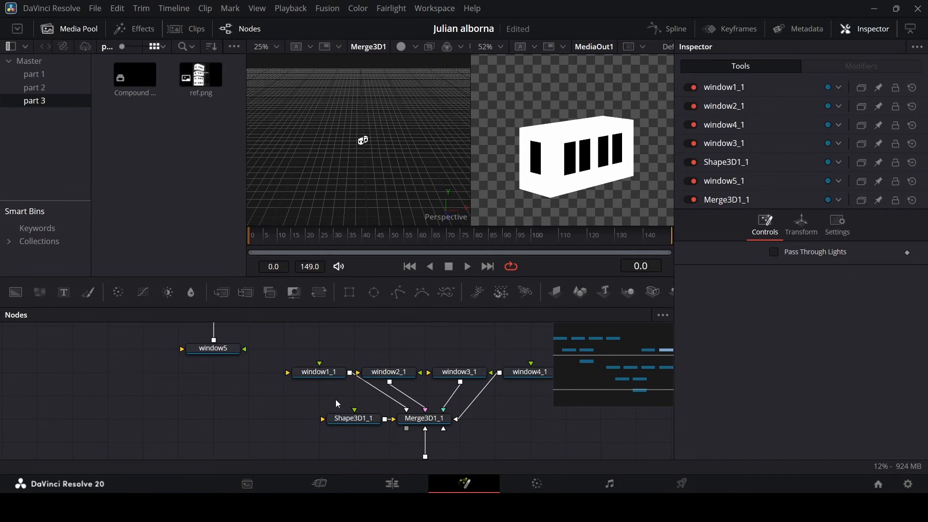
# - Group all seven duplicated nodes, from window1_1 to window5_1 with Shape3D1_1 and Merge3D1_1, into a single node
pyautogui.click(361, 427)
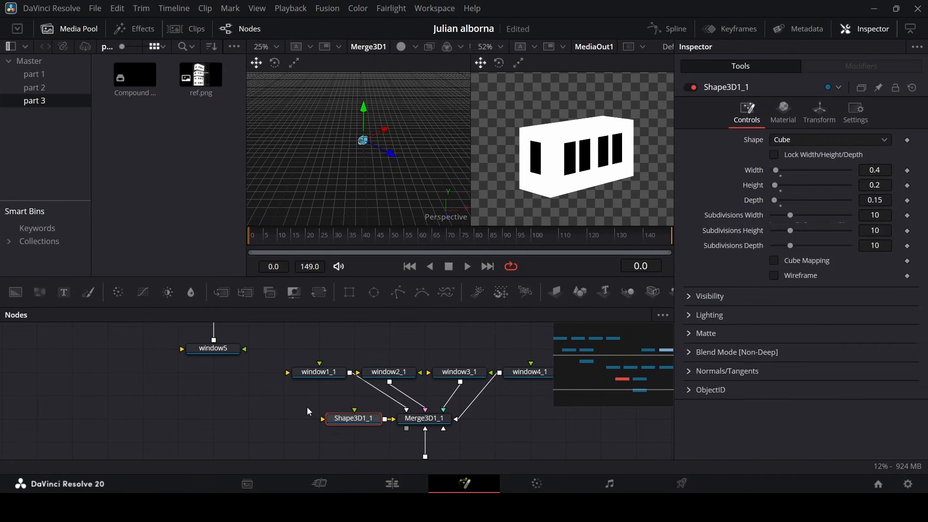
pyautogui.scroll(-2, 293, 445)
pyautogui.moveTo(295, 446); pyautogui.dragTo(548, 324)
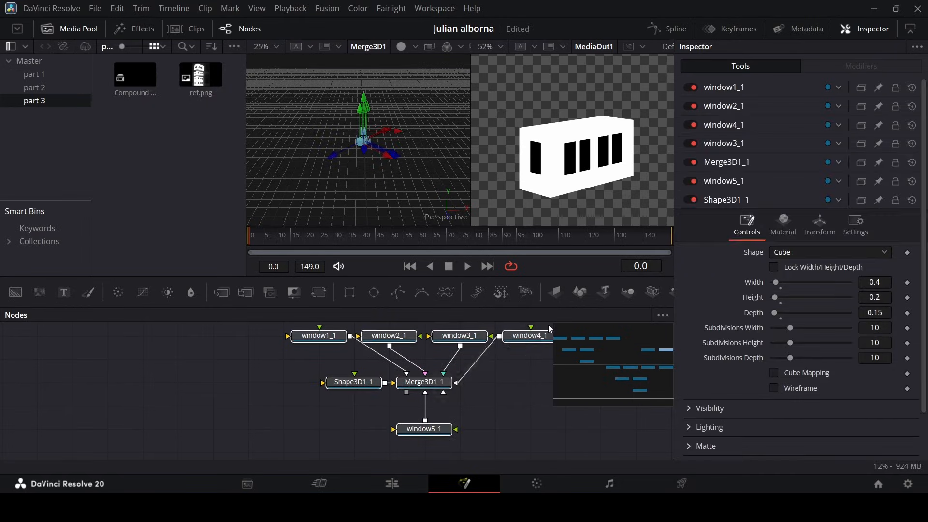
pyautogui.rightClick(520, 333)
pyautogui.rightClick(509, 352)
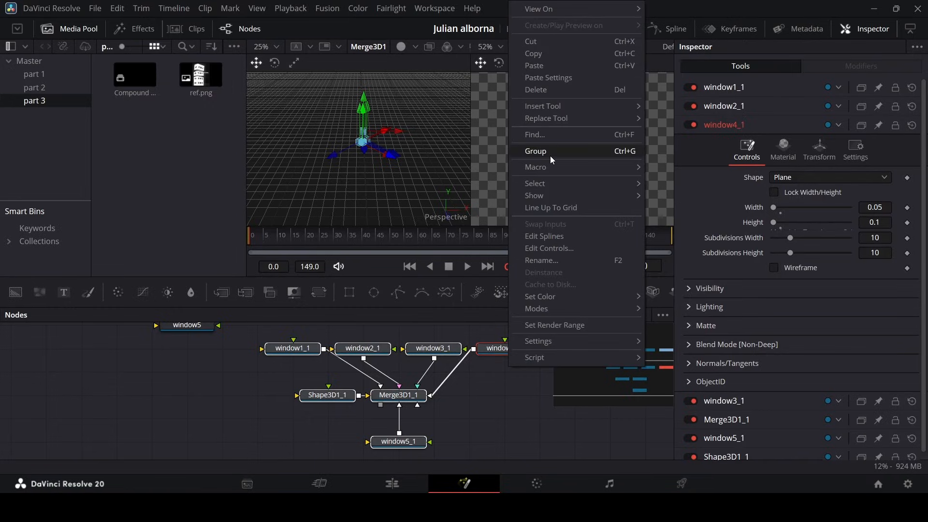
pyautogui.click(550, 156)
pyautogui.scroll(3, 402, 442)
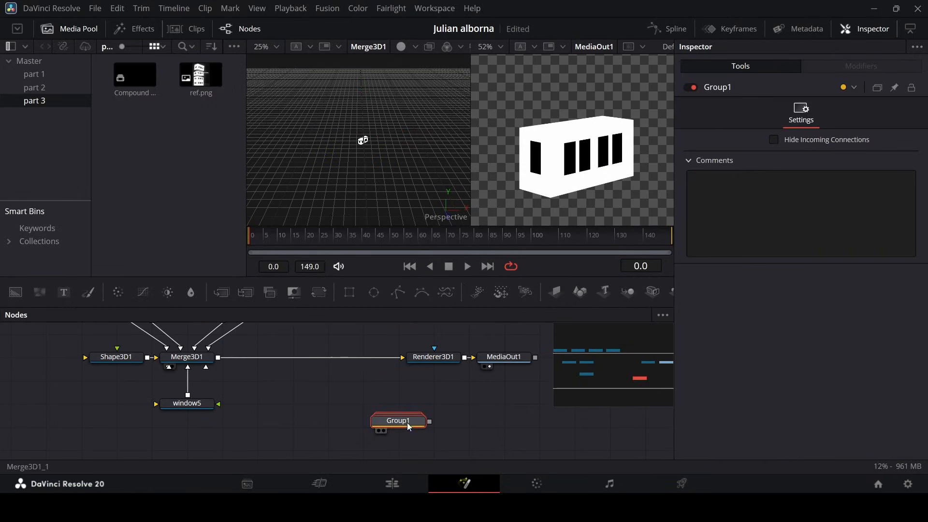
# - Insert a Merge 3D node between Merge3D1 and Renderer3D1 and position the grouped floor node beneath it
pyautogui.moveTo(407, 422); pyautogui.dragTo(313, 429)
pyautogui.click(182, 359)
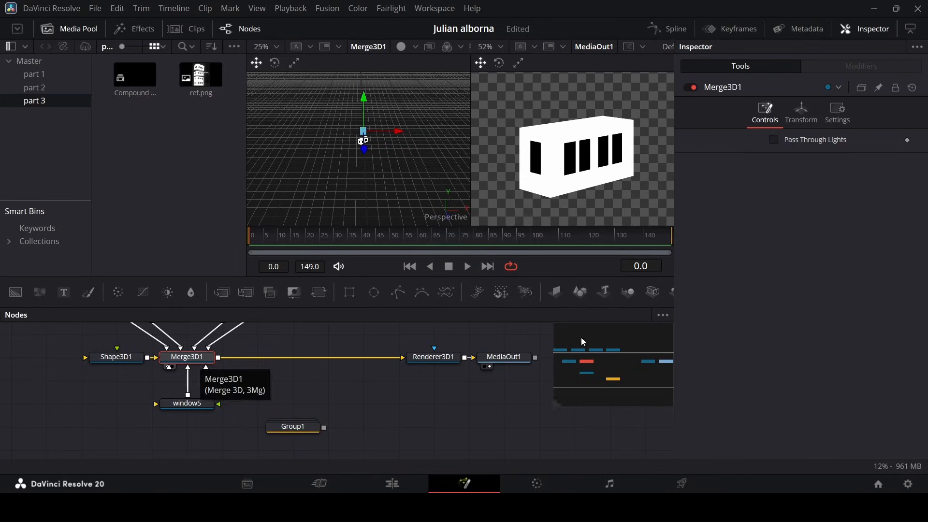
pyautogui.click(627, 293)
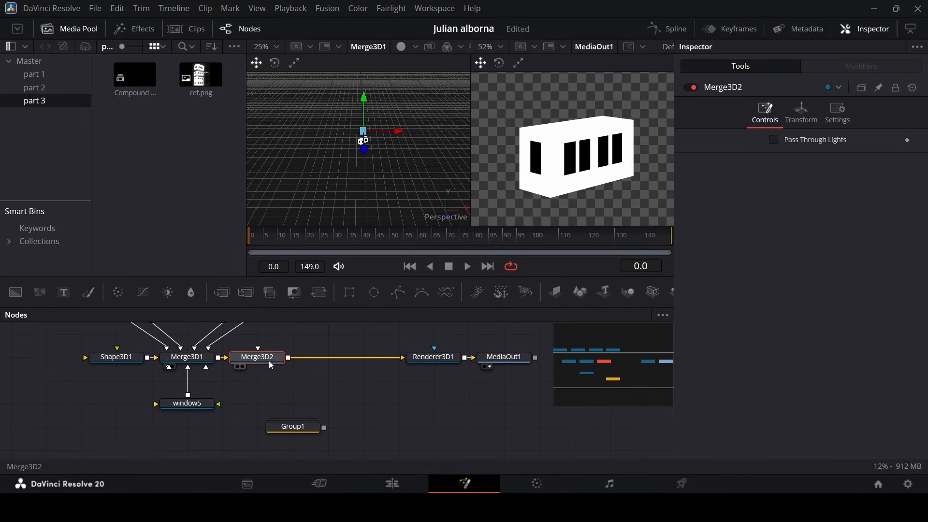
pyautogui.moveTo(269, 361); pyautogui.dragTo(338, 361)
pyautogui.click(315, 416)
pyautogui.moveTo(314, 420); pyautogui.dragTo(380, 413)
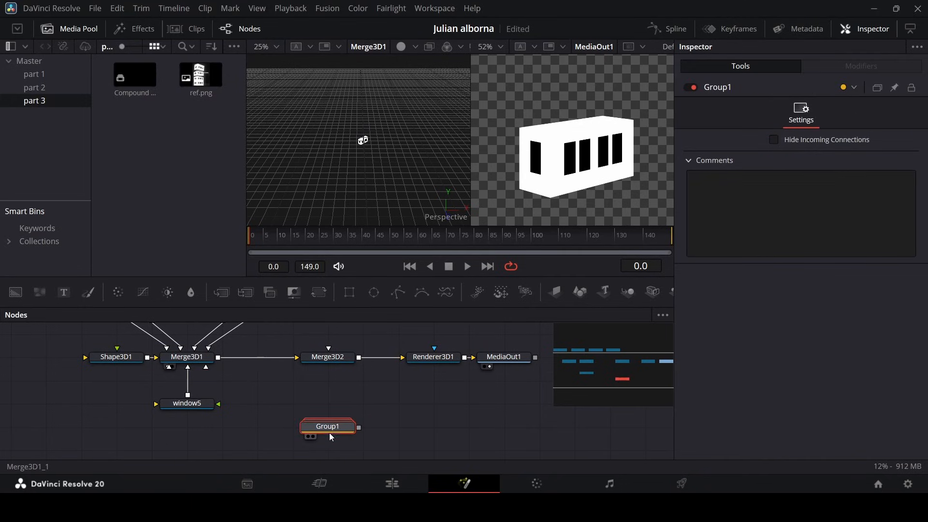
# - Add a Transform 3D node and connect Group1 through it into Merge3D2
pyautogui.moveTo(337, 446); pyautogui.dragTo(337, 444)
pyautogui.hotkey('shift', 'space')
pyautogui.write('t')
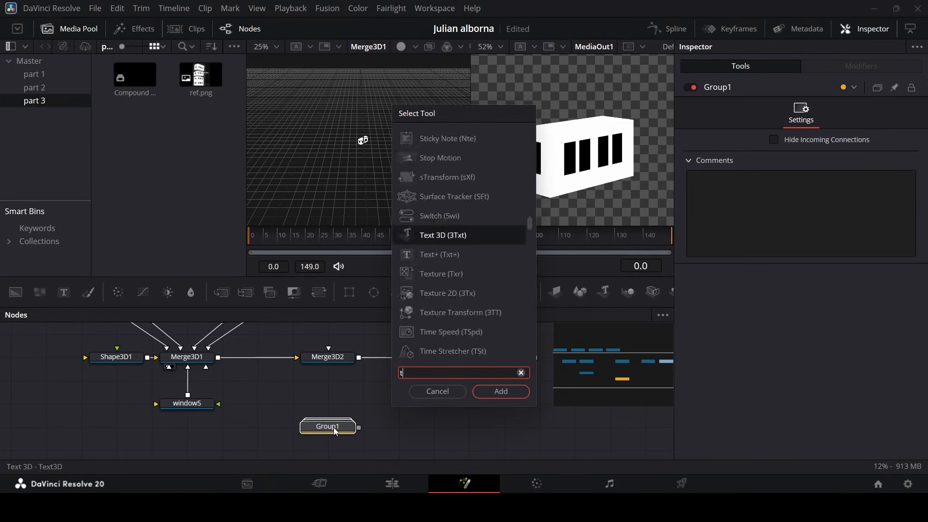
pyautogui.write('rans')
pyautogui.press('Down')
pyautogui.press('Down')
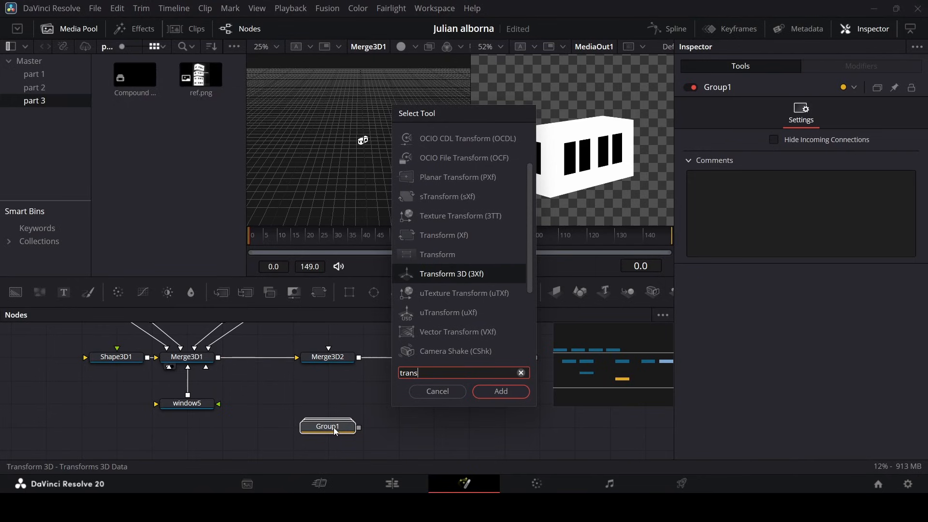
pyautogui.press('Return')
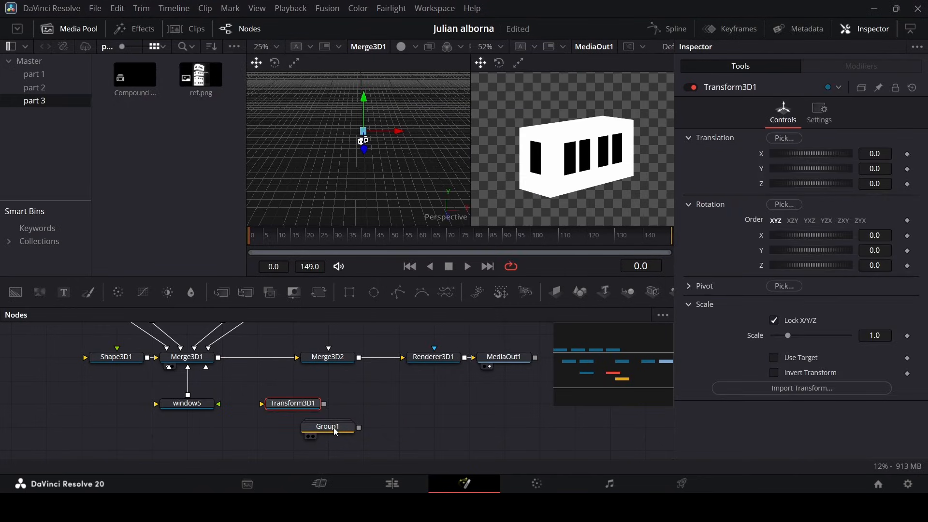
pyautogui.moveTo(360, 427); pyautogui.dragTo(333, 360)
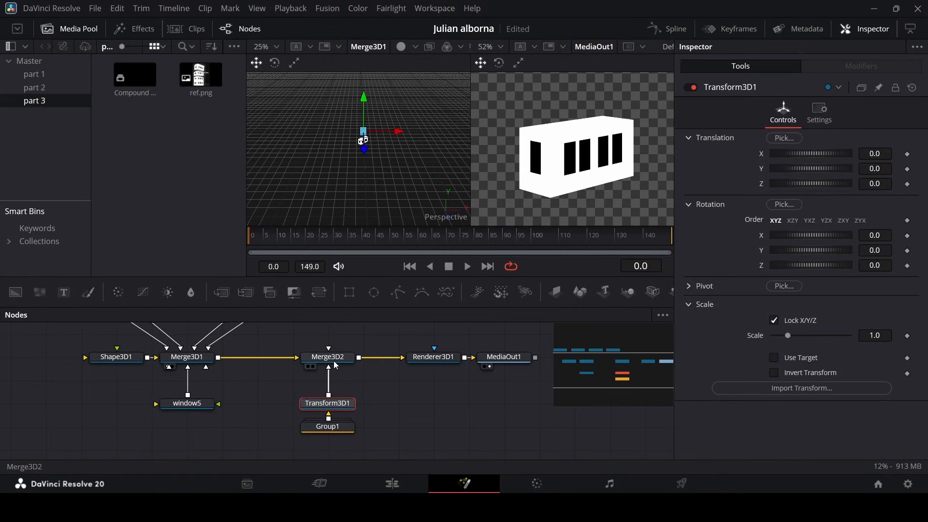
# - Raise the duplicated floor by setting Transform3D1's Y translation to 0.175
pyautogui.click(347, 408)
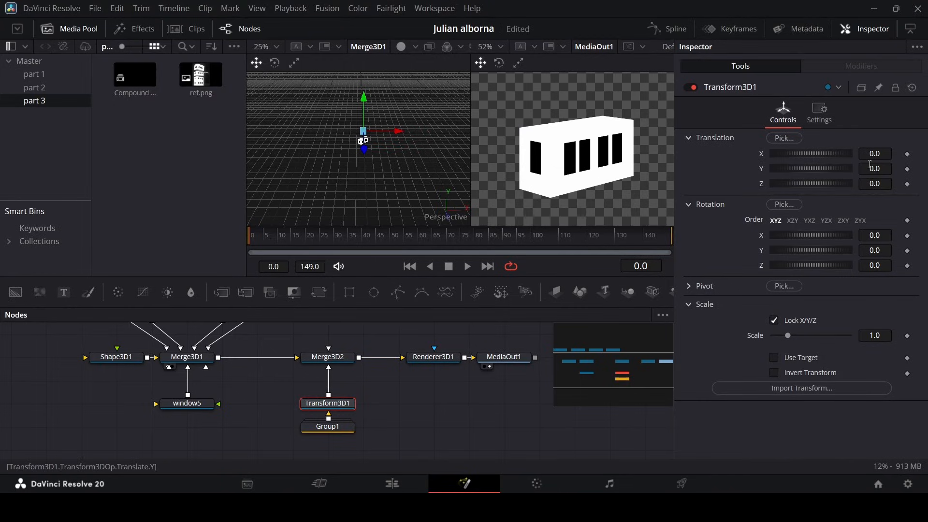
pyautogui.moveTo(876, 167)
pyautogui.mouseDown()
pyautogui.moveTo(897, 168)
pyautogui.moveTo(882, 167)
pyautogui.mouseUp()
pyautogui.click(458, 404)
# - Add a Spot Light node, connect it to Merge3D2 and move the light forward along Z in front of the building
pyautogui.scroll(2, 451, 407)
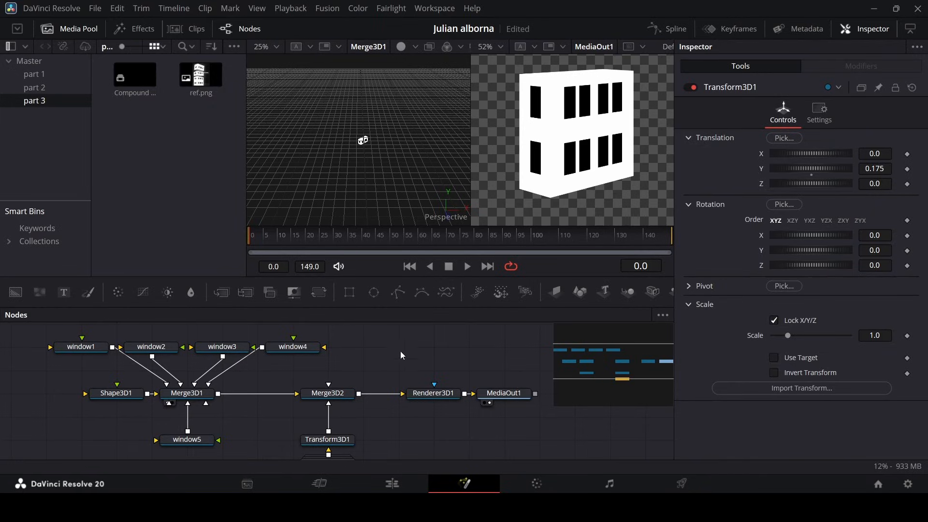
pyautogui.hotkey('shift', 'space')
pyautogui.write('sjp')
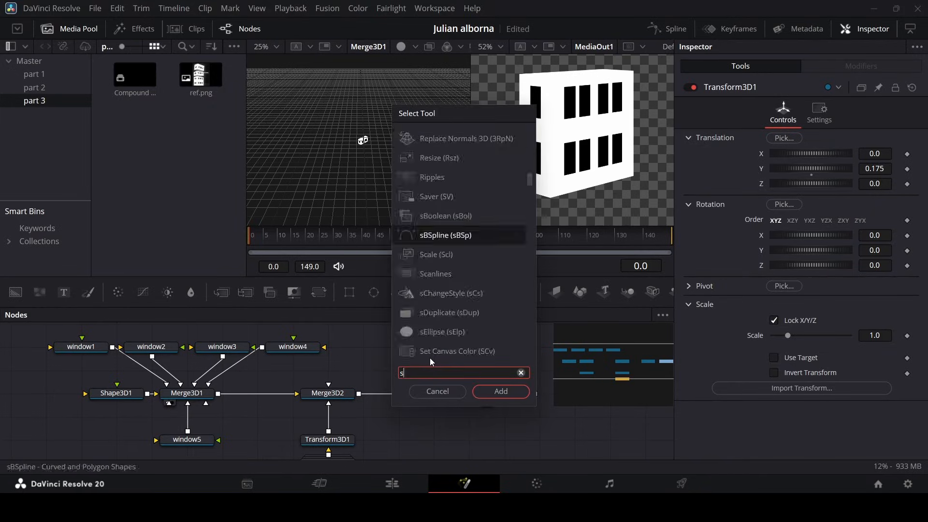
pyautogui.press('BackSpace')
pyautogui.press('BackSpace')
pyautogui.write('pot')
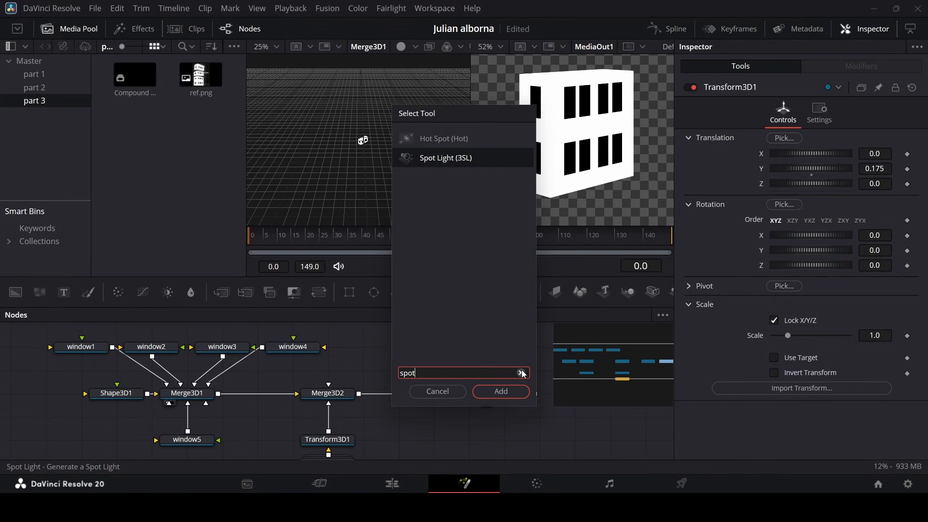
pyautogui.click(515, 393)
pyautogui.moveTo(446, 375); pyautogui.dragTo(338, 393)
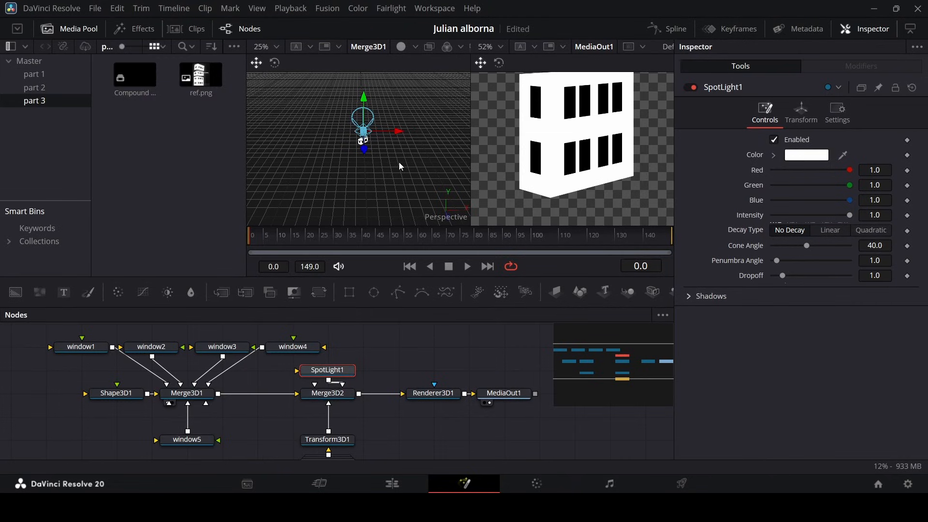
pyautogui.moveTo(363, 142); pyautogui.dragTo(366, 190)
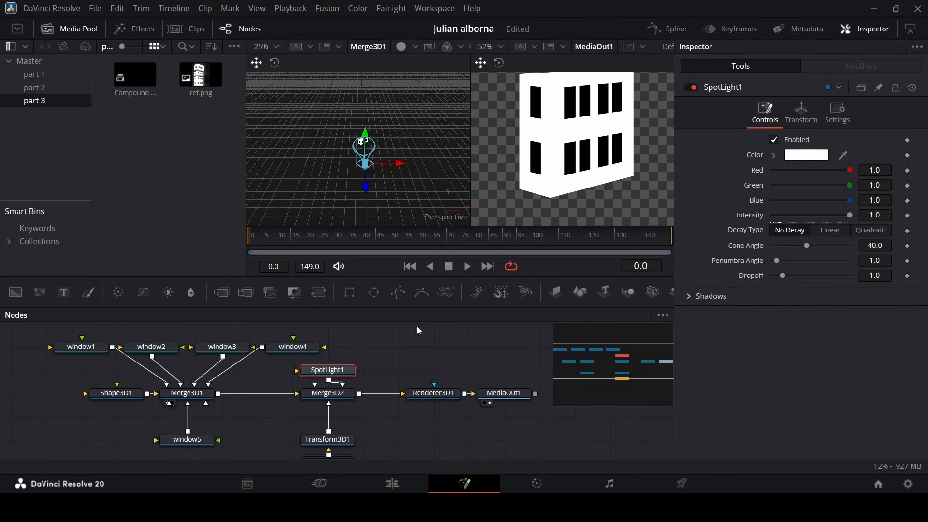
# - Enable Lighting and Shadows in Renderer3D1
pyautogui.click(444, 394)
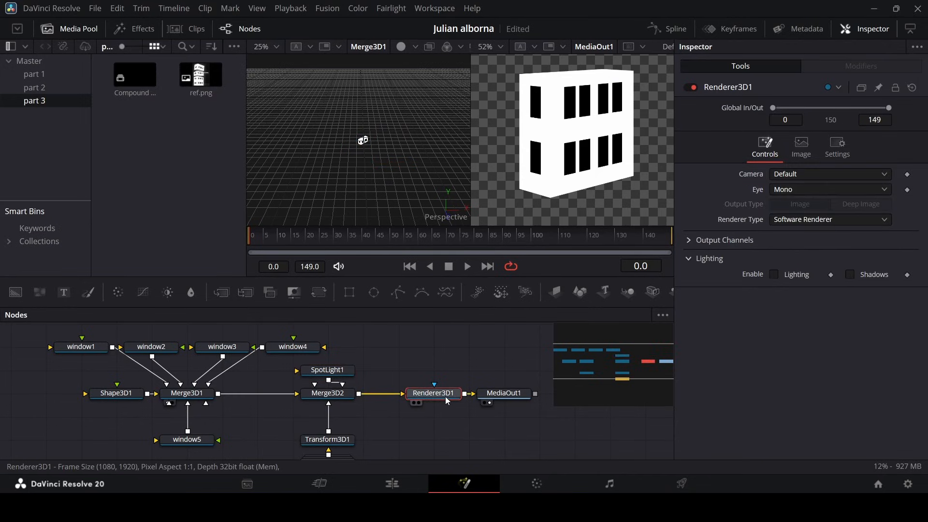
pyautogui.click(801, 277)
pyautogui.click(875, 274)
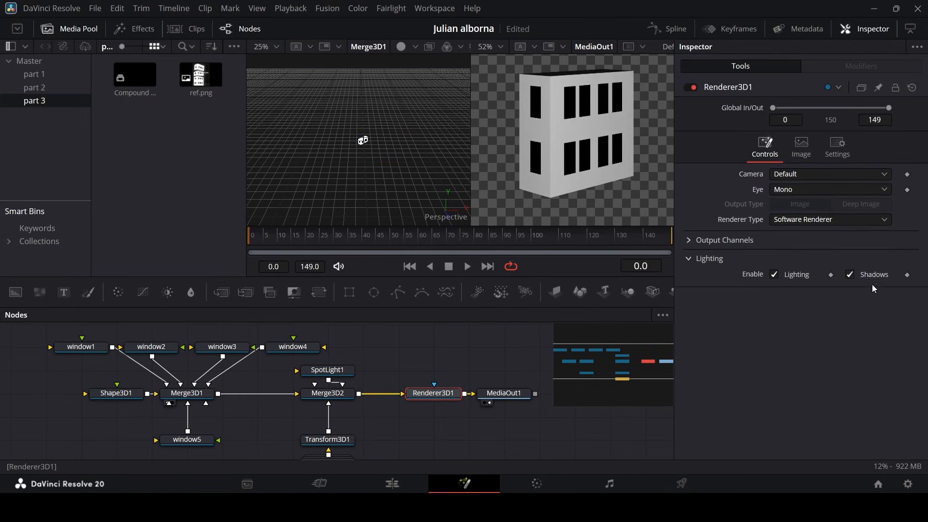
# - Reposition SpotLight1 in front of the building at a Z translation of about 3.024 and save the project
pyautogui.click(324, 371)
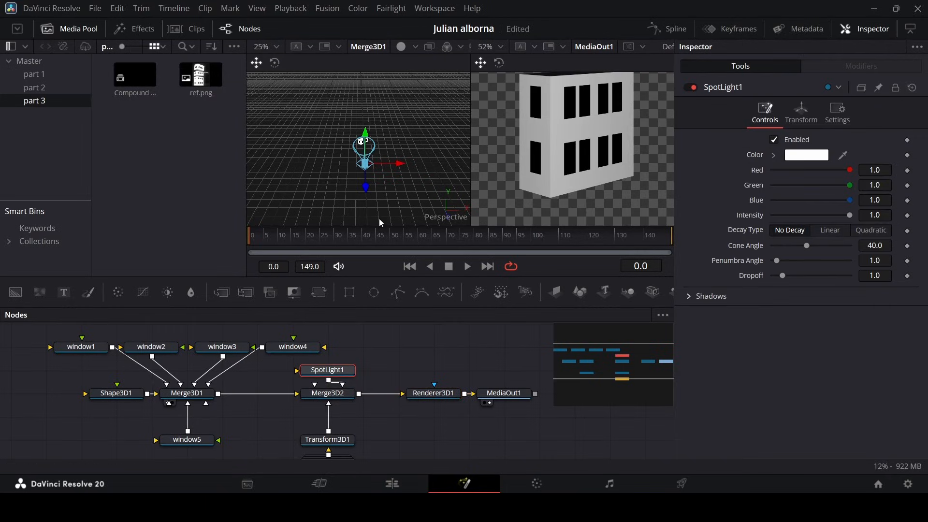
pyautogui.click(367, 188)
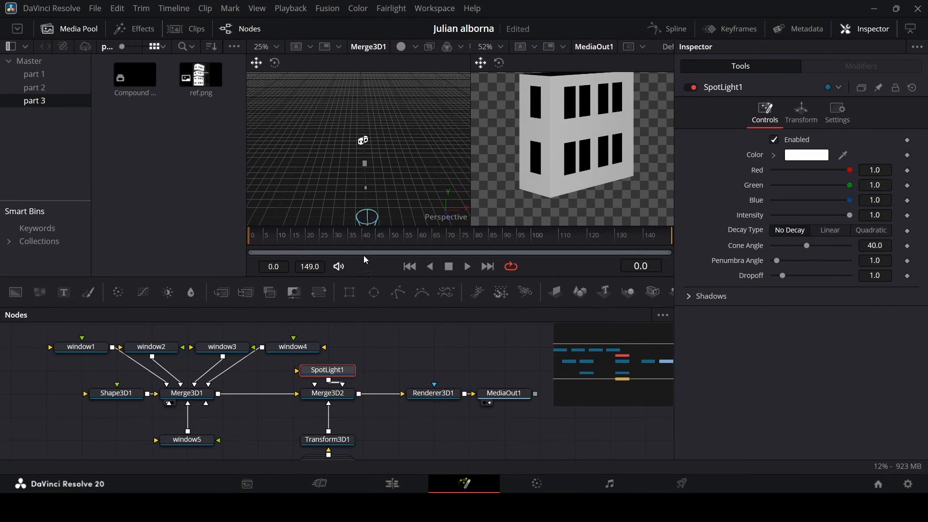
pyautogui.moveTo(366, 260); pyautogui.dragTo(357, 234)
pyautogui.click(814, 116)
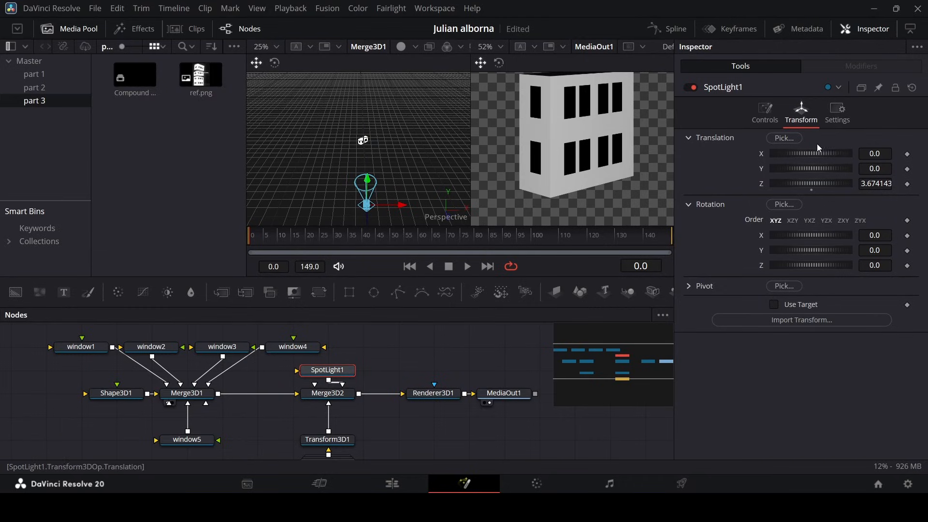
pyautogui.moveTo(874, 184); pyautogui.dragTo(842, 185)
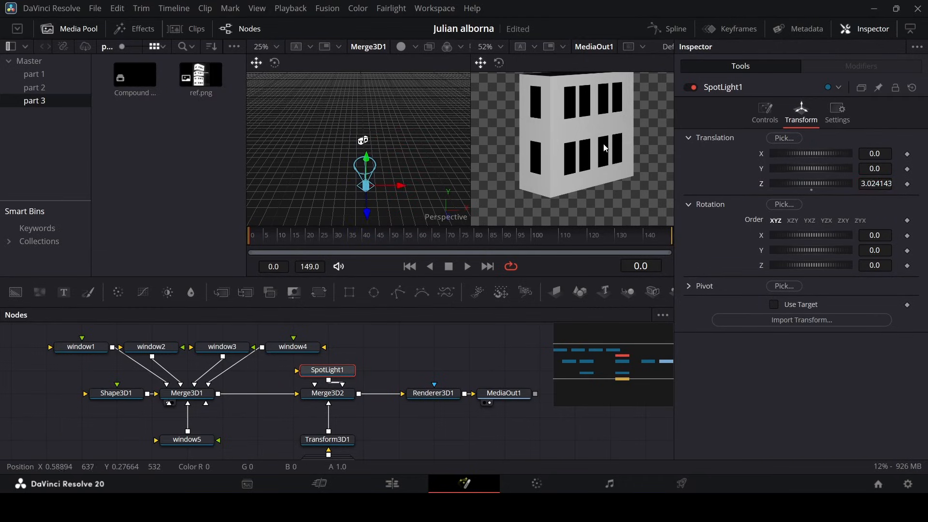
pyautogui.hotkey('ctrl', 's')
# - Duplicate Group1 together with Transform3D1 and place the copy beside the original nodes
pyautogui.scroll(-3, 605, 148)
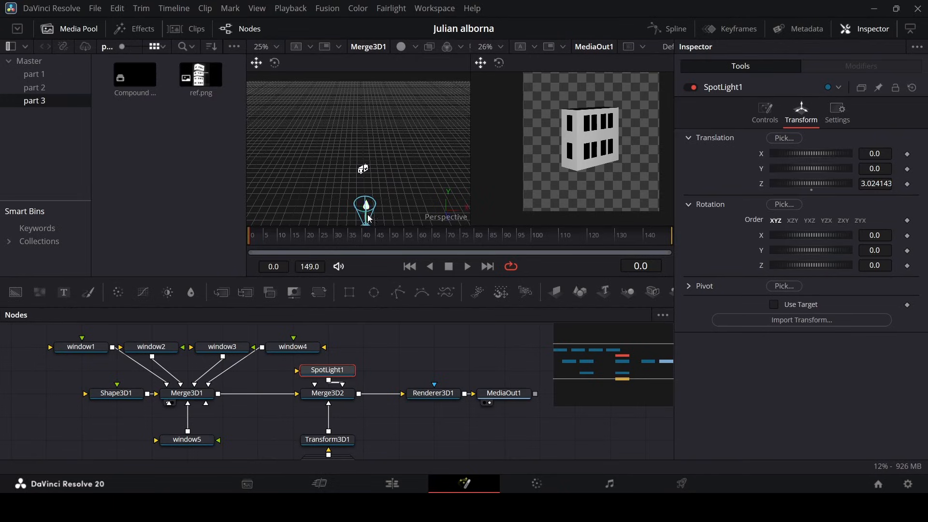
pyautogui.scroll(2, 609, 181)
pyautogui.scroll(-1, 607, 181)
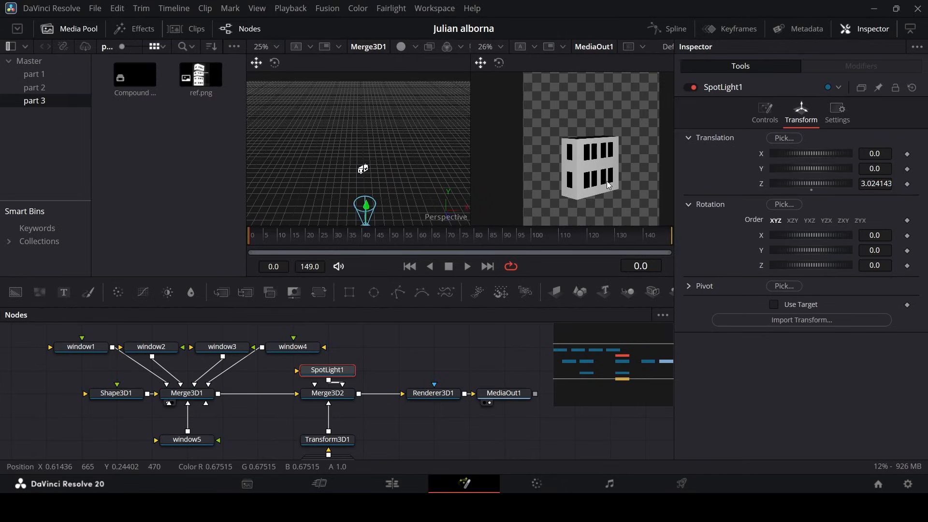
pyautogui.scroll(-2, 380, 412)
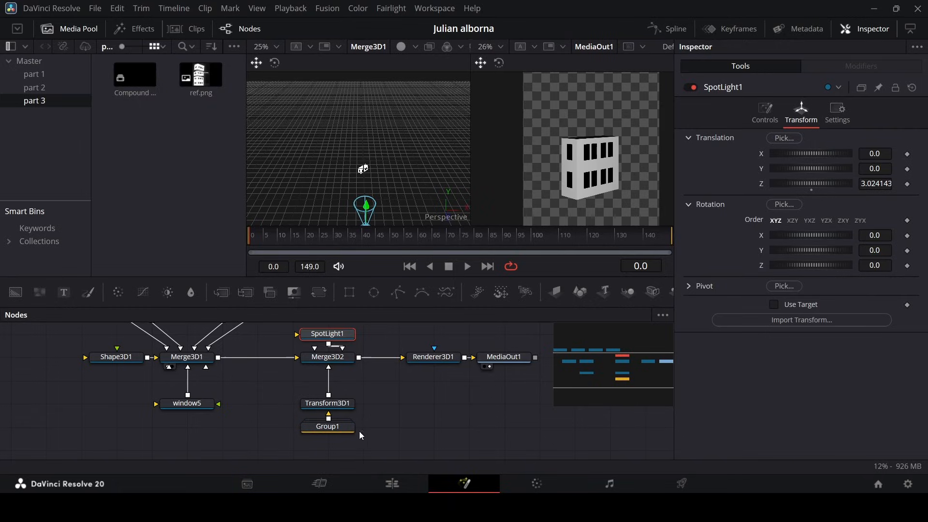
pyautogui.click(333, 427)
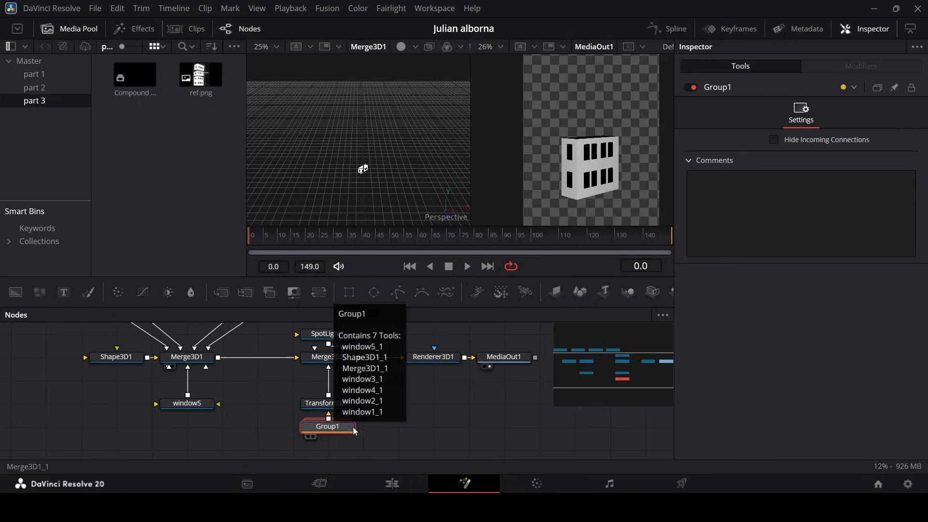
pyautogui.moveTo(403, 432); pyautogui.dragTo(301, 391)
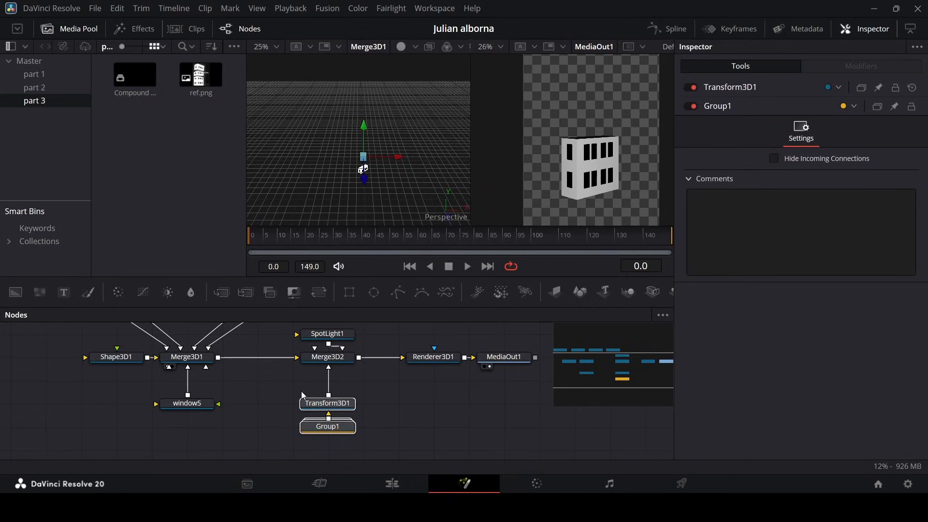
pyautogui.click(376, 406)
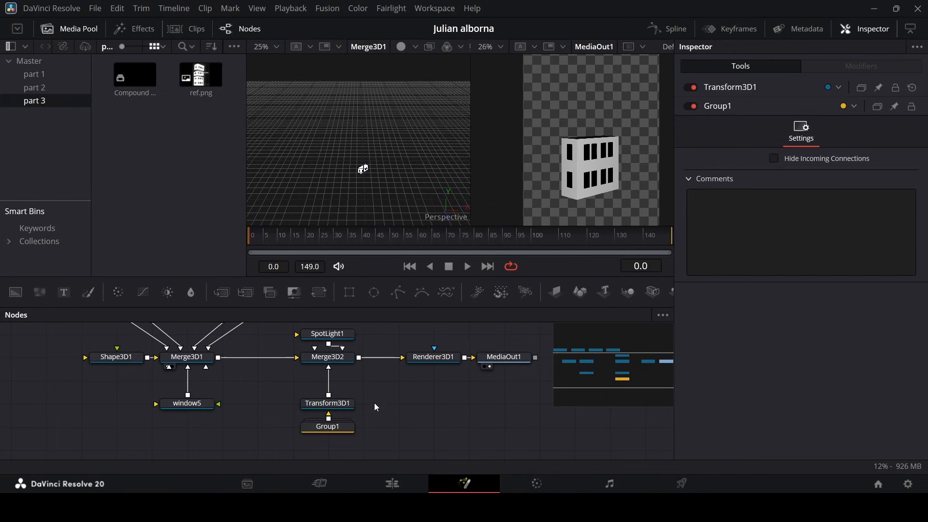
pyautogui.hotkey('ctrl', 'v')
pyautogui.moveTo(402, 408); pyautogui.dragTo(401, 431)
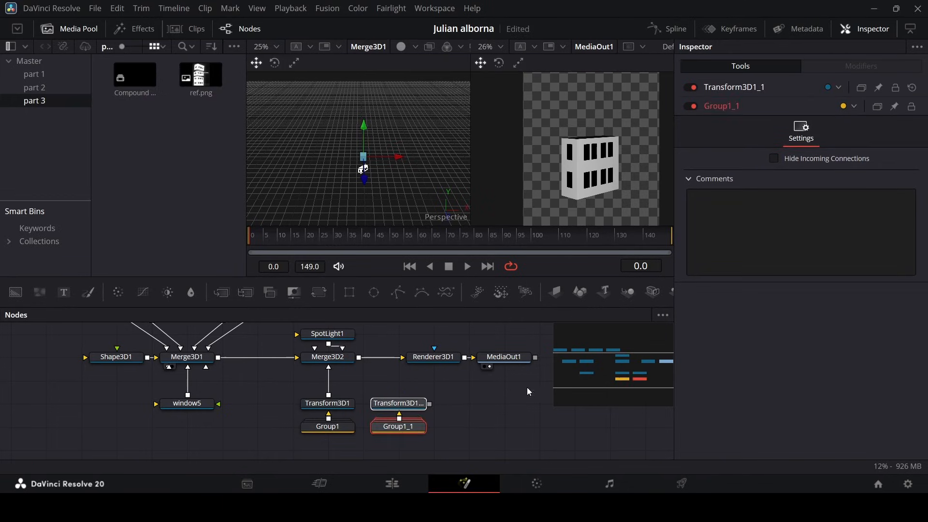
# - Connect the copied floor to Merge3D2 and set Transform3D1_1's Y translation to 0.37
pyautogui.click(526, 388)
pyautogui.moveTo(272, 430); pyautogui.dragTo(243, 411)
pyautogui.click(350, 422)
pyautogui.moveTo(347, 442); pyautogui.dragTo(343, 369)
pyautogui.click(435, 415)
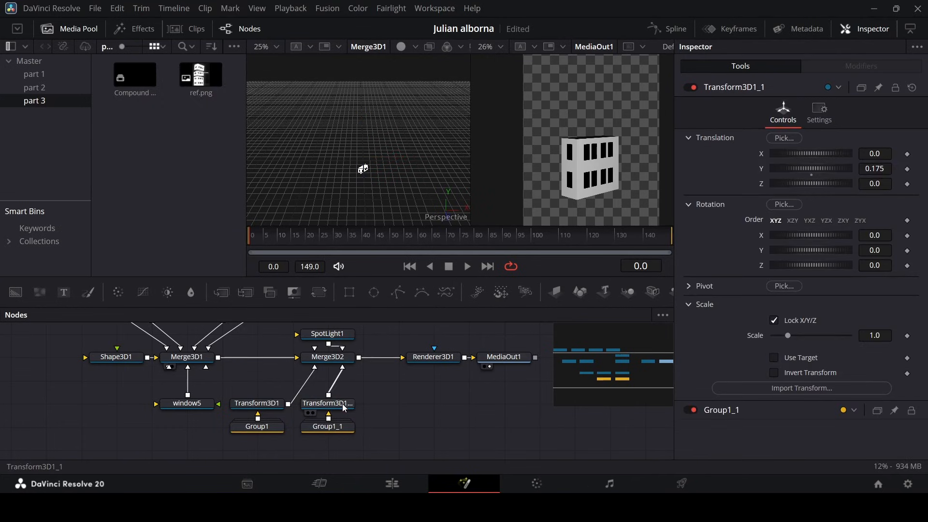
pyautogui.click(328, 404)
pyautogui.moveTo(881, 169); pyautogui.dragTo(915, 169)
# - Paste another copy of the floor group with its transform and connect it to Merge3D2
pyautogui.click(457, 413)
pyautogui.hotkey('ctrl', 'v')
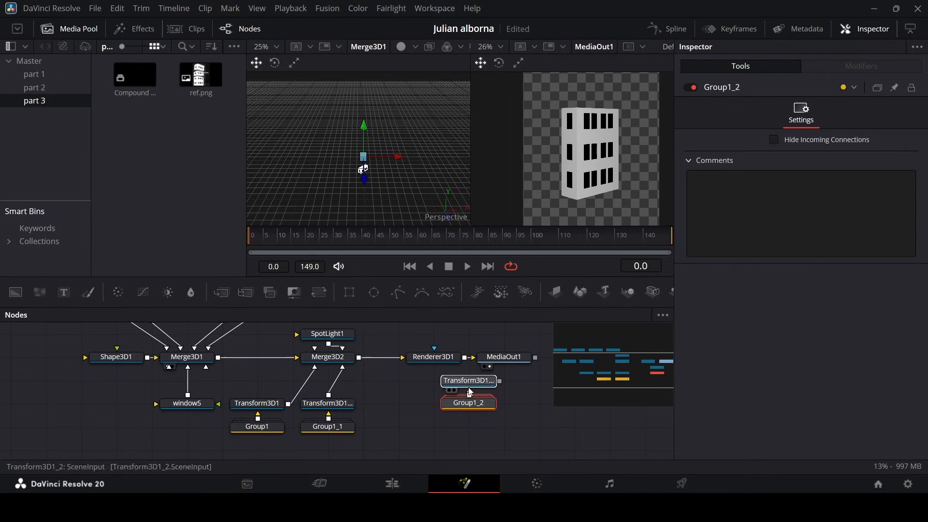
pyautogui.moveTo(472, 401); pyautogui.dragTo(328, 358)
pyautogui.click(407, 404)
# - Raise the newest floor copy by setting Transform3D1_2's Y translation to 0.566 and check the stacked building
pyautogui.click(387, 407)
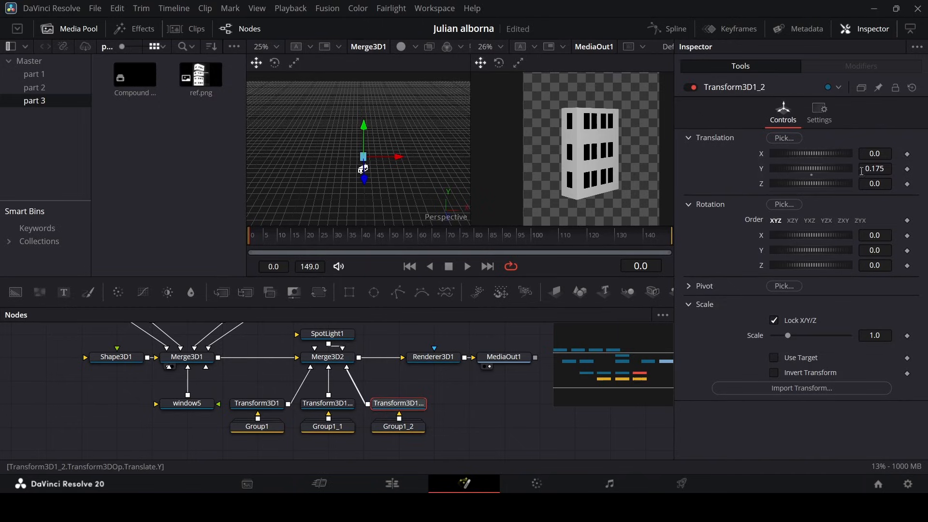
pyautogui.moveTo(863, 168); pyautogui.dragTo(918, 169)
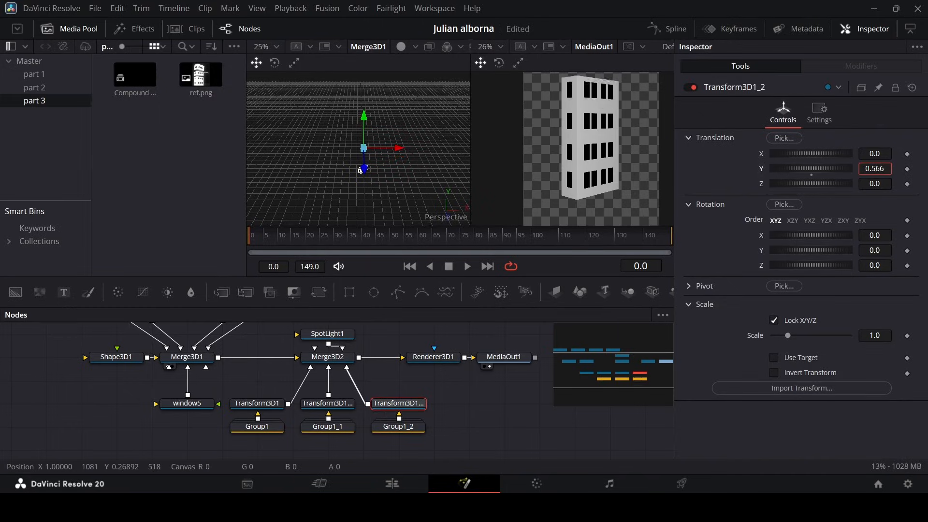
pyautogui.scroll(3, 568, 160)
pyautogui.scroll(-2, 582, 158)
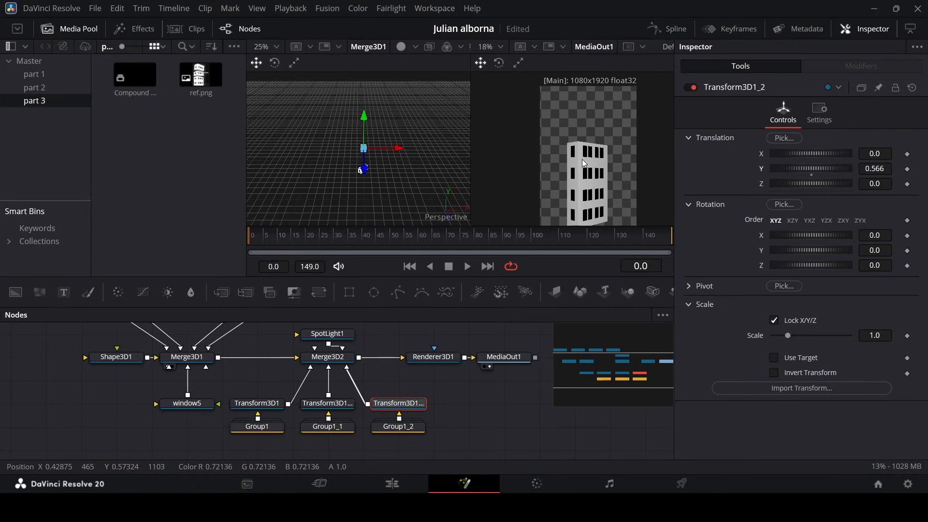
pyautogui.scroll(-3, 583, 158)
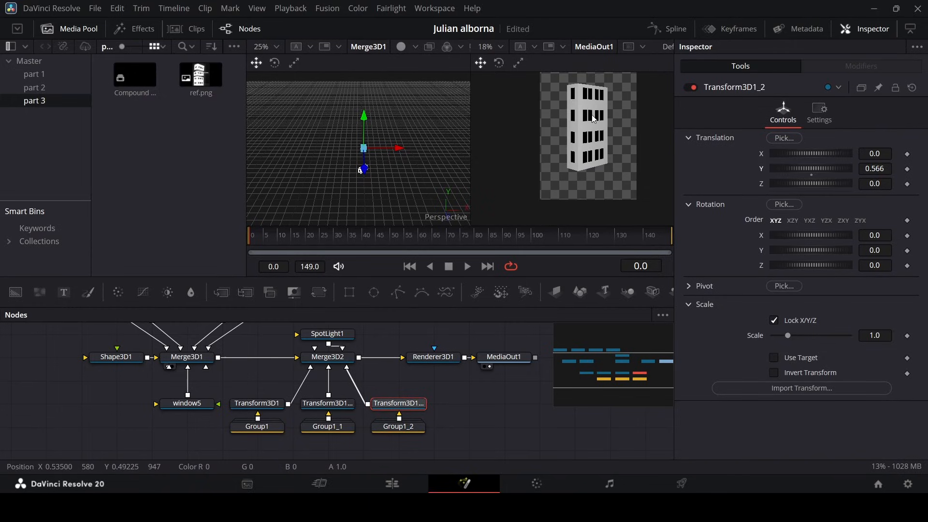
pyautogui.scroll(2, 592, 117)
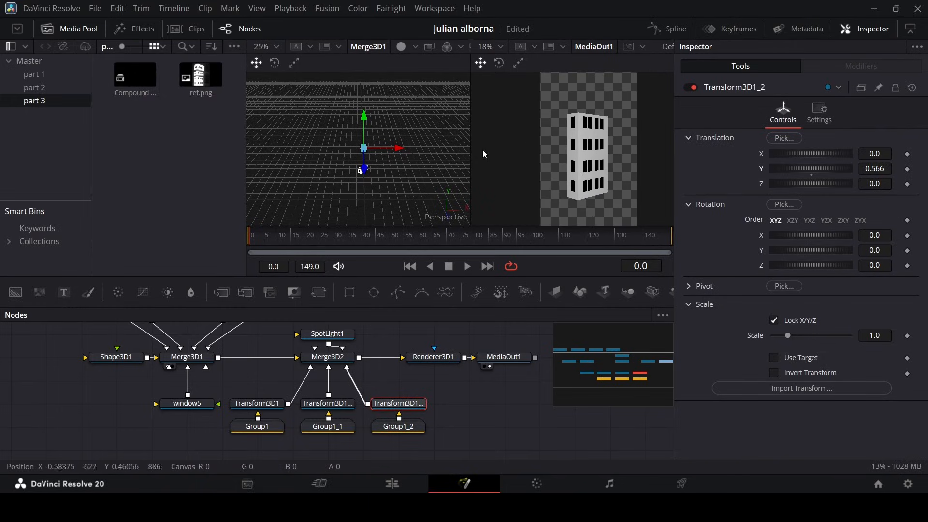
pyautogui.click(486, 414)
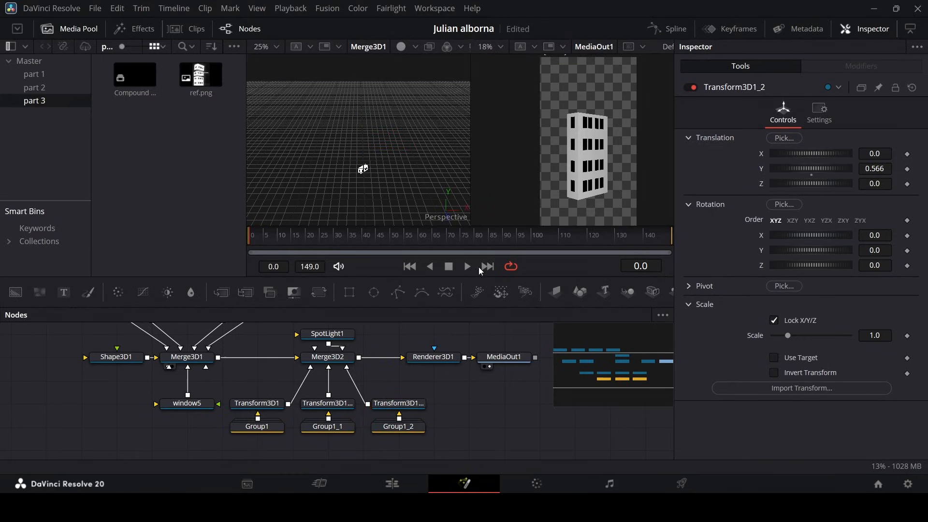
pyautogui.moveTo(514, 244); pyautogui.dragTo(573, 240)
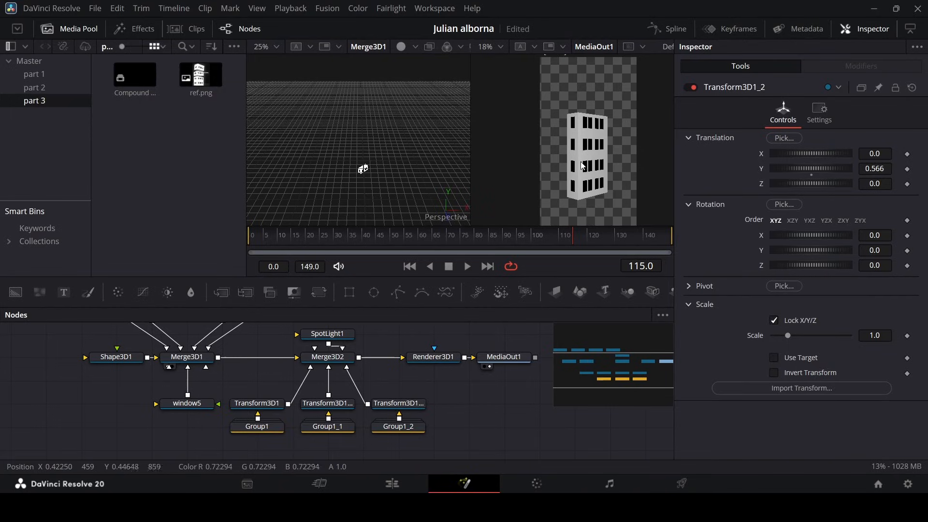
# - Play the reference video on the edit timeline from Marker 5 and examine how the building's floors animate
pyautogui.click(404, 483)
pyautogui.scroll(-5, 531, 378)
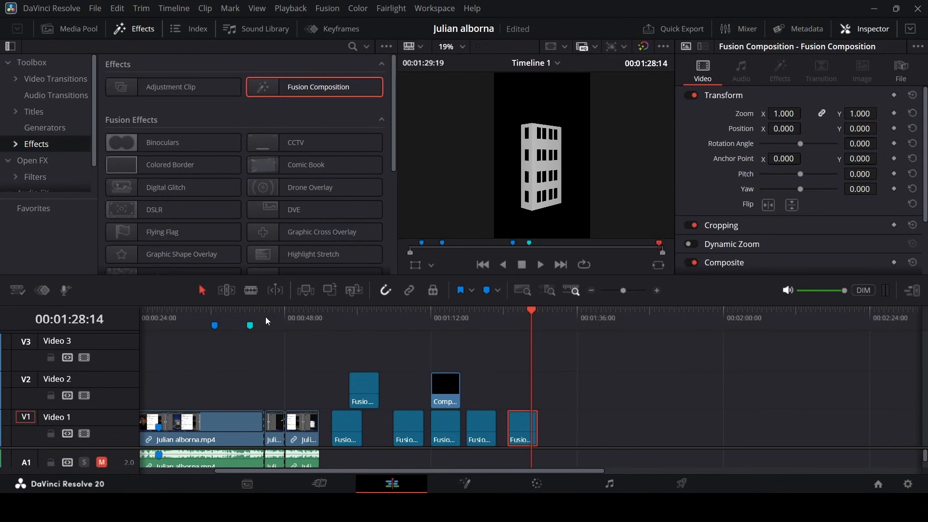
pyautogui.click(250, 325)
pyautogui.scroll(5, 399, 353)
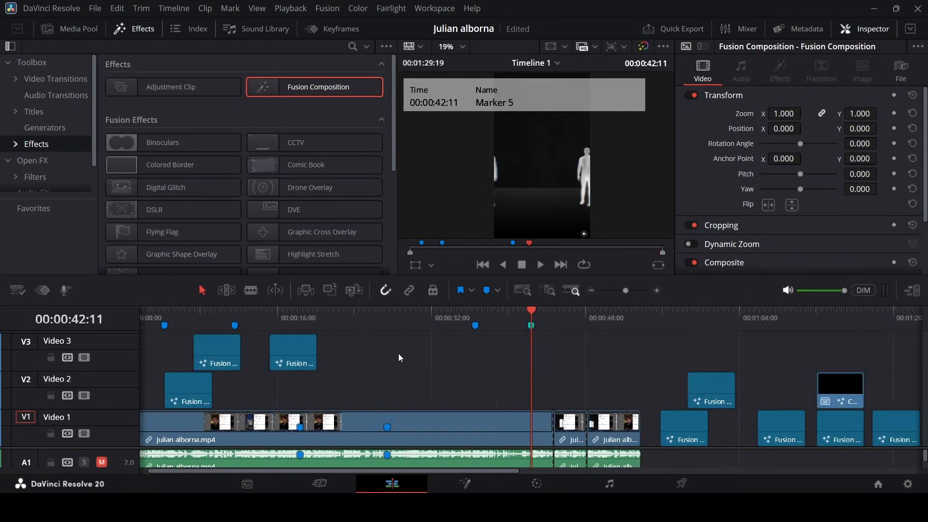
pyautogui.scroll(4, 399, 358)
pyautogui.moveTo(538, 328); pyautogui.dragTo(550, 329)
pyautogui.press('space')
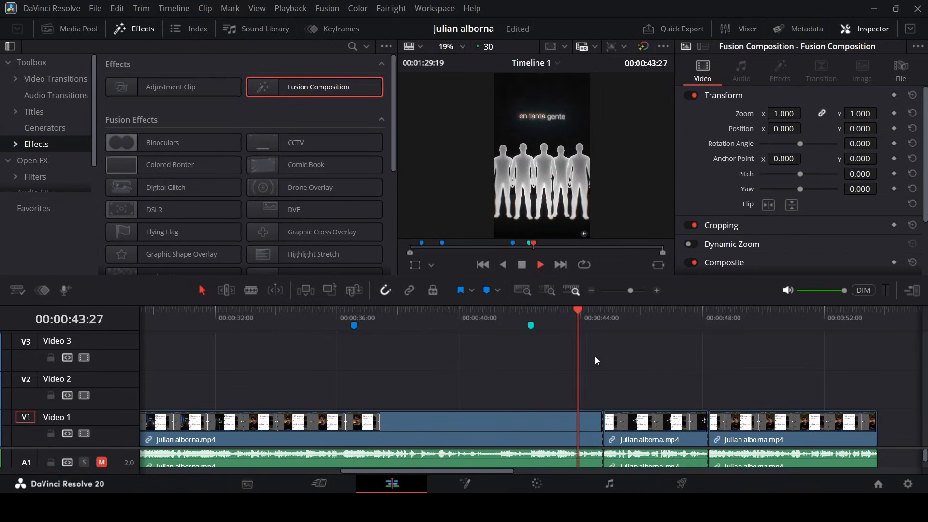
pyautogui.press('space')
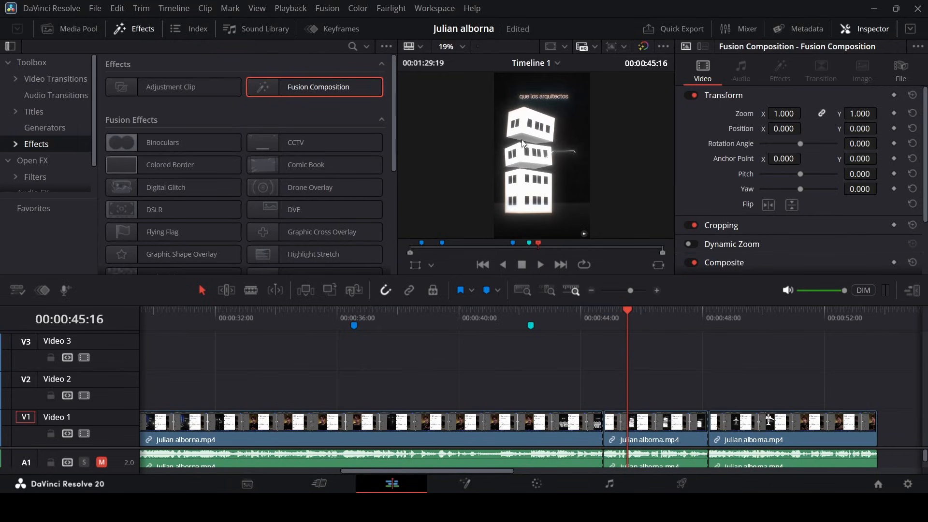
pyautogui.press('space')
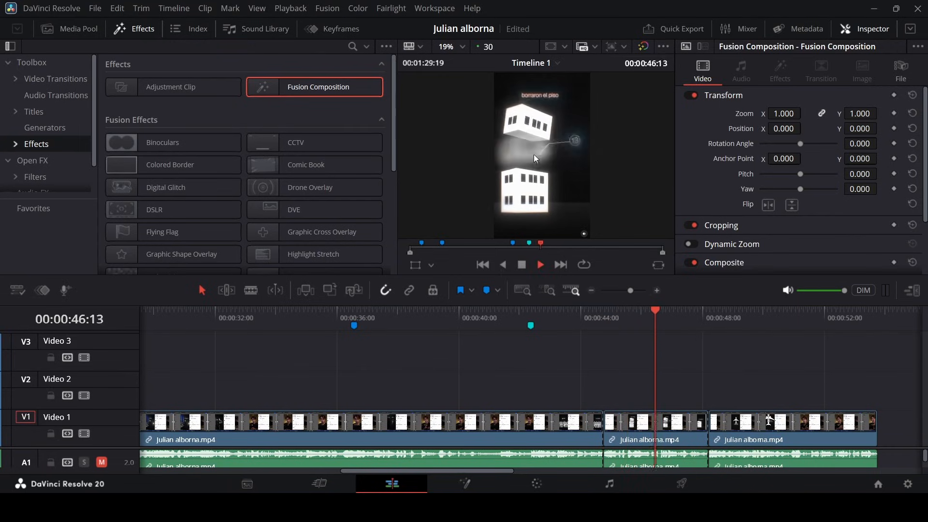
pyautogui.press('space')
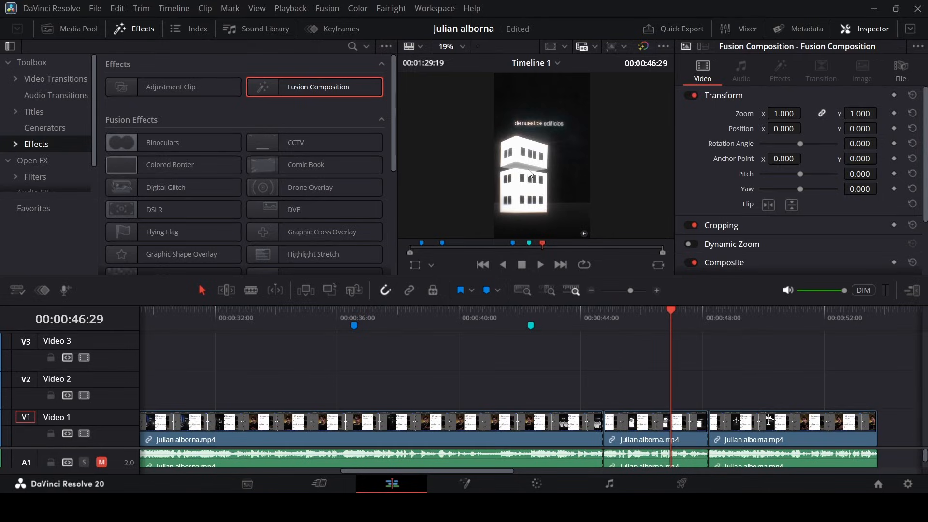
# - Reopen the last Fusion Composition clip on the timeline in the Fusion page
pyautogui.hscroll(15, 657, 355)
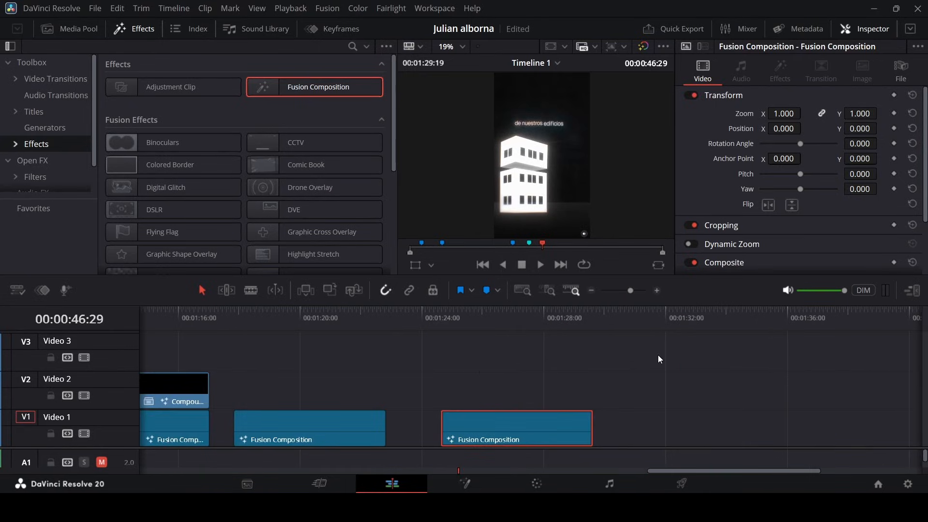
pyautogui.click(479, 321)
pyautogui.rightClick(518, 438)
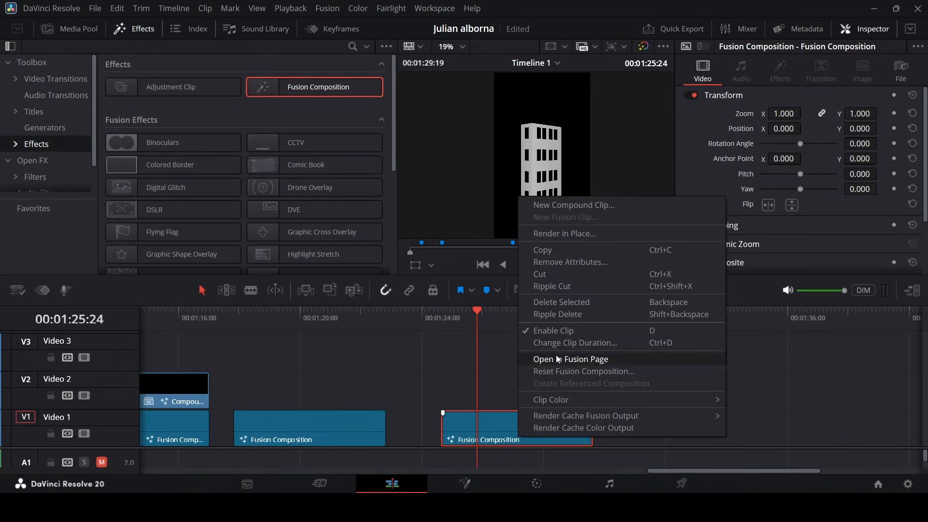
pyautogui.click(557, 358)
pyautogui.scroll(2, 480, 402)
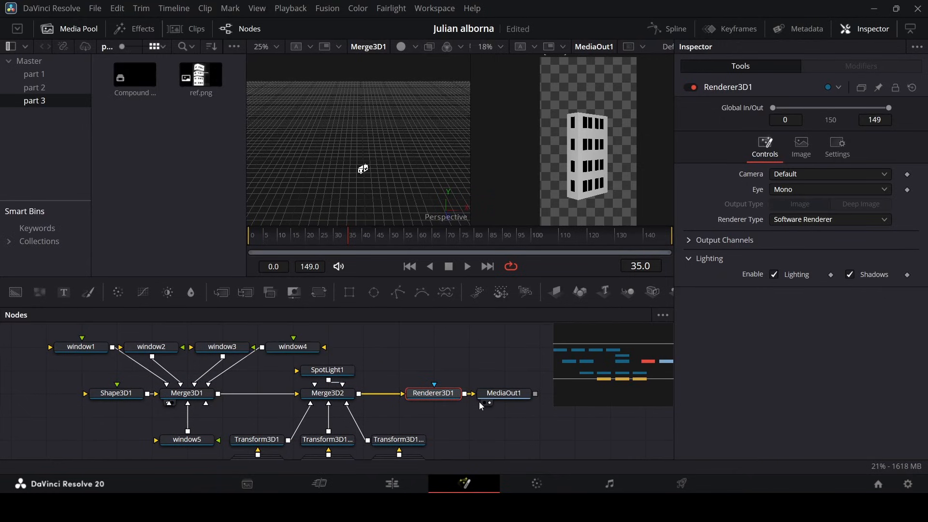
pyautogui.scroll(-2, 396, 366)
# - Add a keyframe for Merge3D2's X translation at 0.0 on frame 20
pyautogui.click(314, 409)
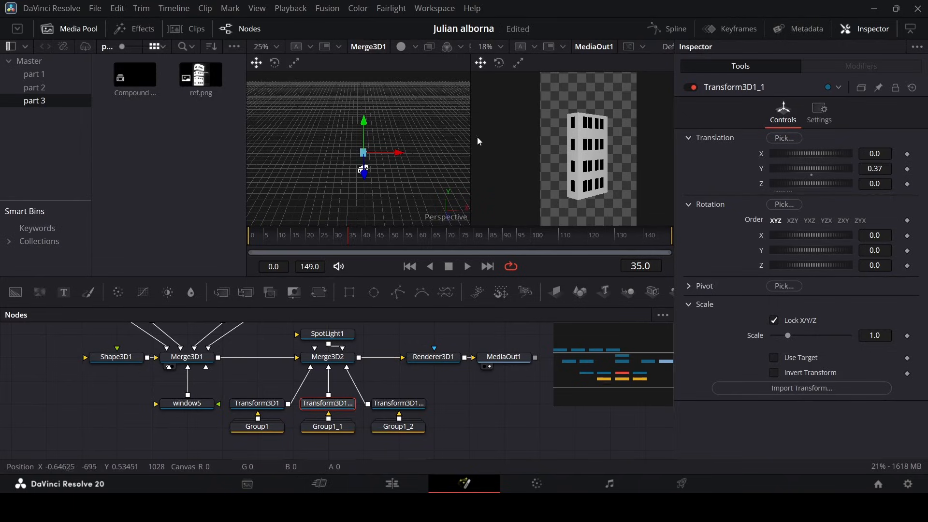
pyautogui.scroll(-2, 587, 154)
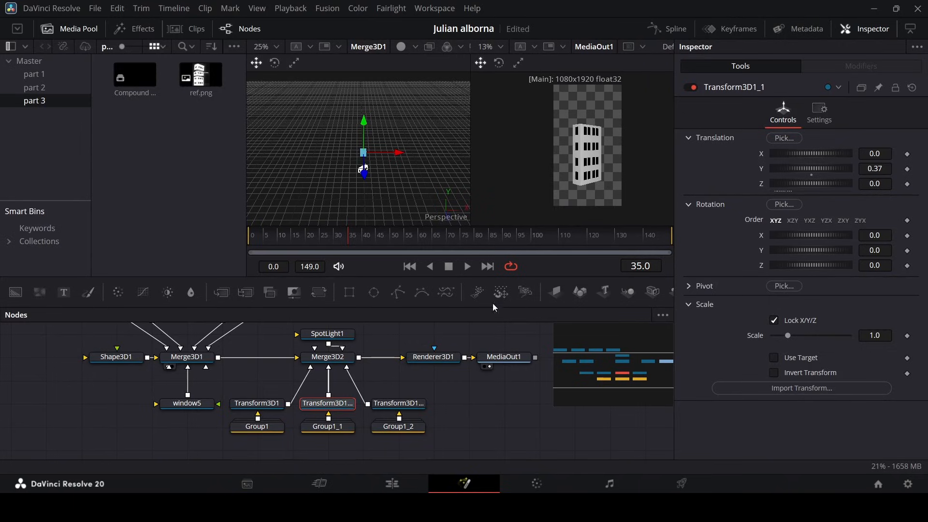
pyautogui.click(329, 357)
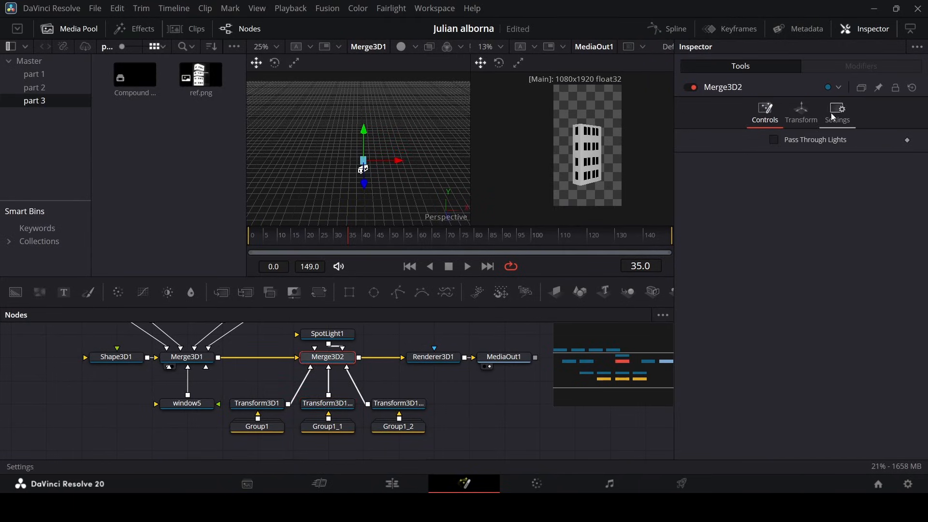
pyautogui.click(801, 114)
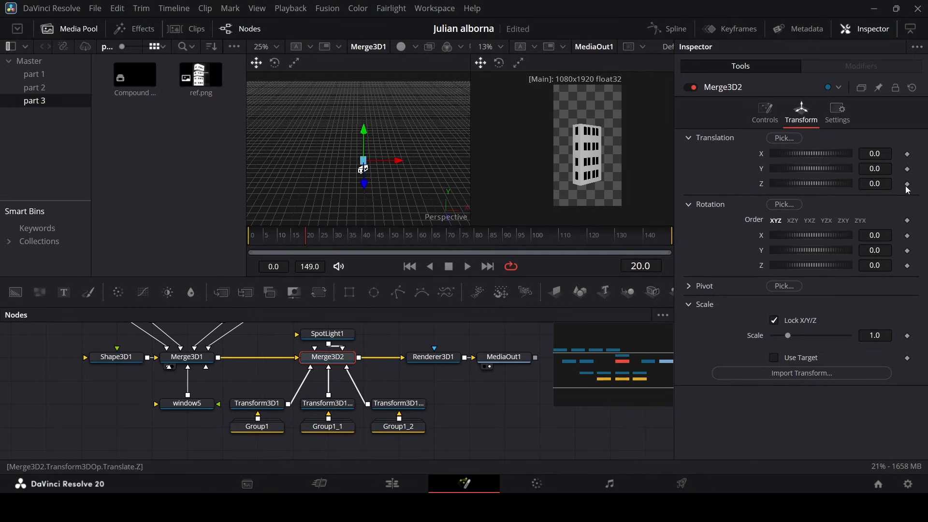
pyautogui.click(908, 153)
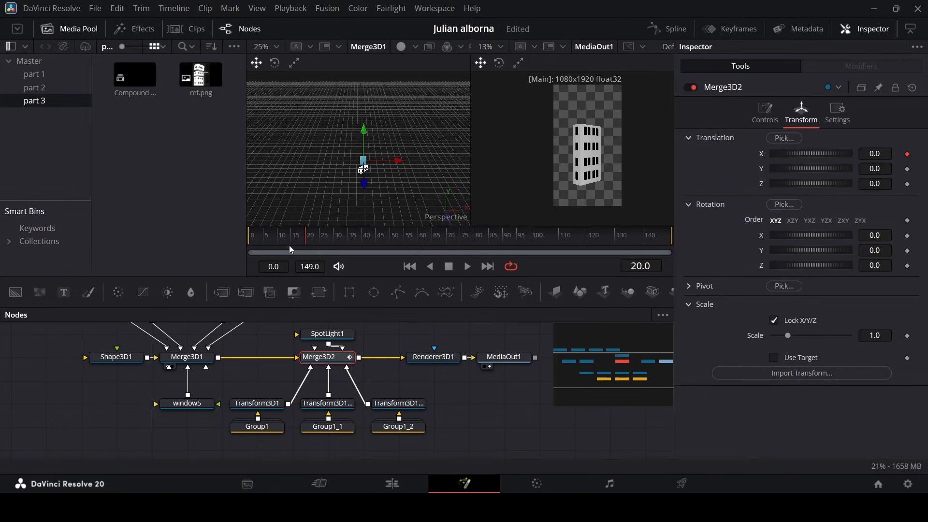
# - Set Merge3D2's X translation to 0.696 at frame 0 and play back the building's slide-in
pyautogui.moveTo(290, 245); pyautogui.dragTo(234, 252)
pyautogui.moveTo(806, 153); pyautogui.dragTo(820, 153)
pyautogui.click(495, 400)
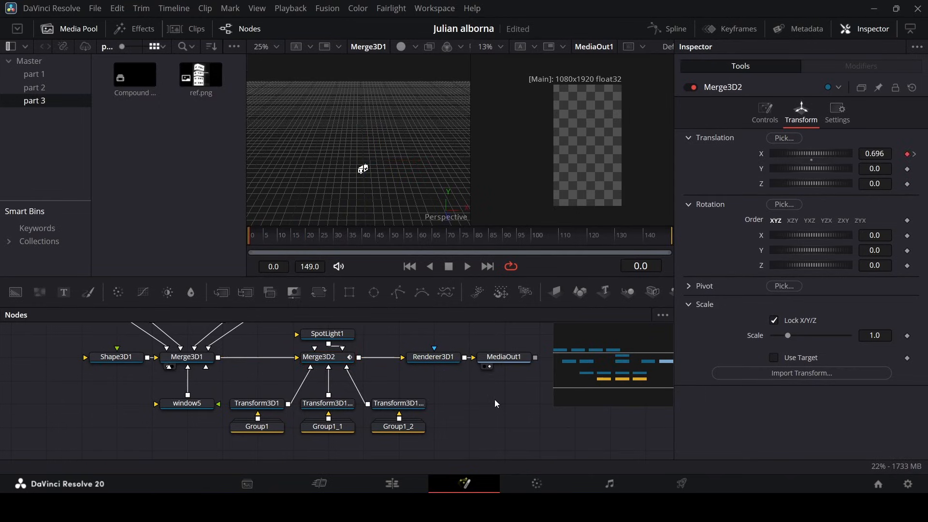
pyautogui.press('space')
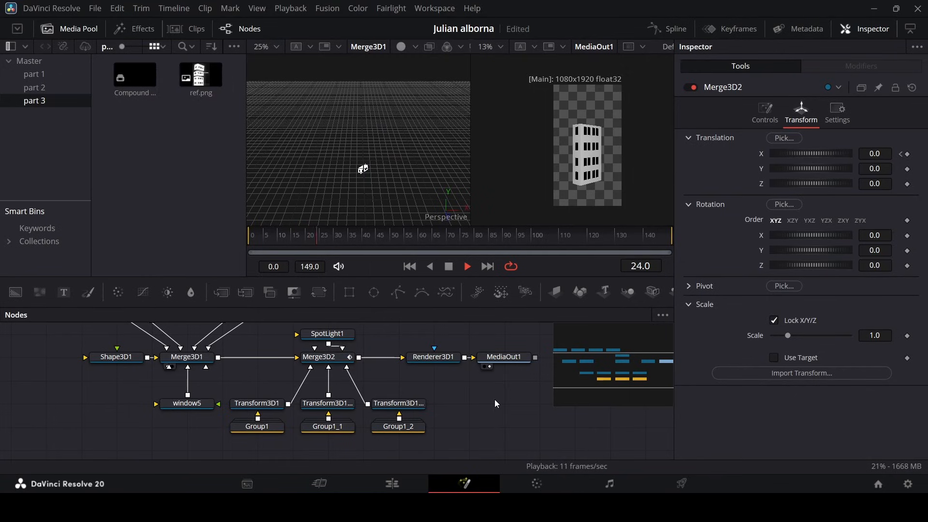
# - Add Y translation keyframes on Transform3D1_2 and Transform3D1_1 at frame 20
pyautogui.click(398, 427)
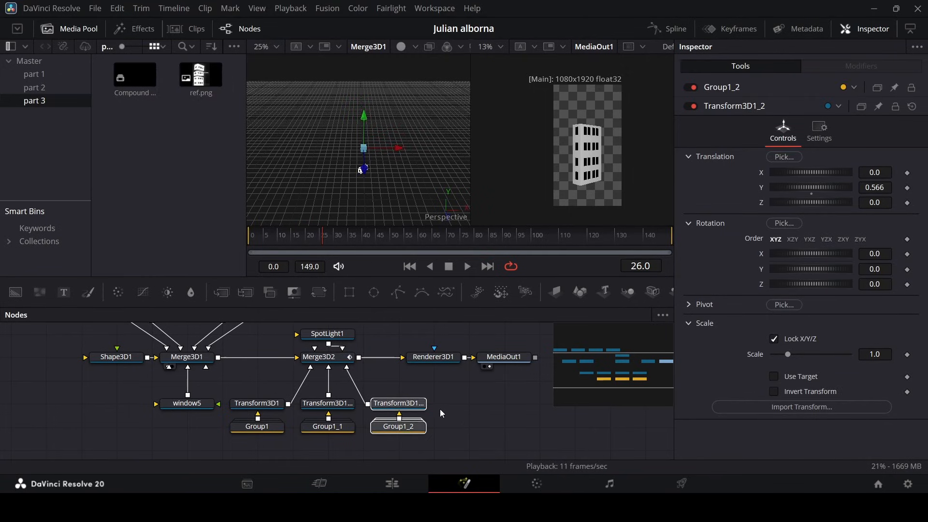
pyautogui.click(420, 409)
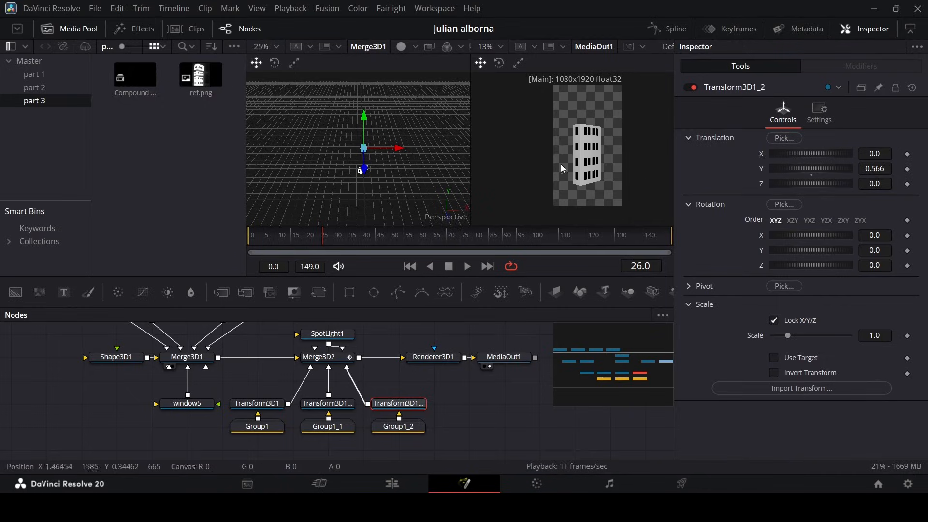
pyautogui.scroll(2, 581, 165)
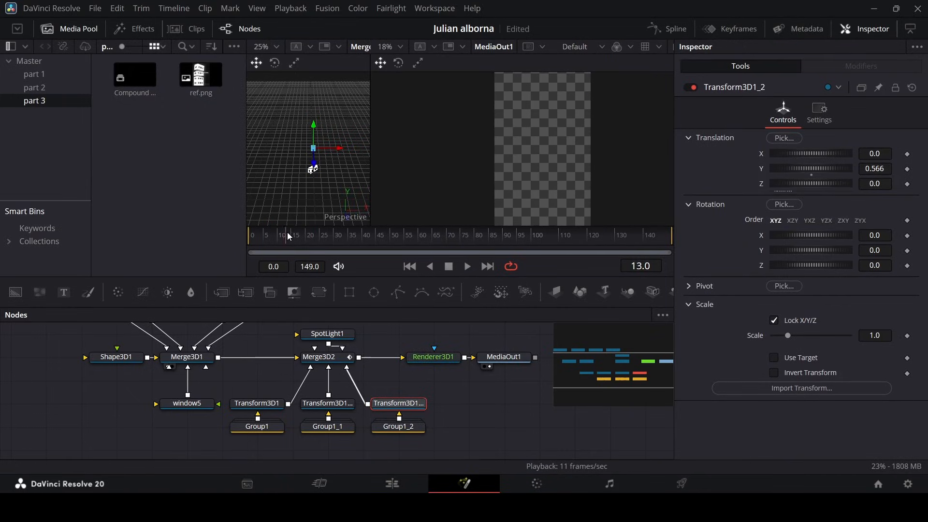
pyautogui.moveTo(287, 232); pyautogui.dragTo(308, 252)
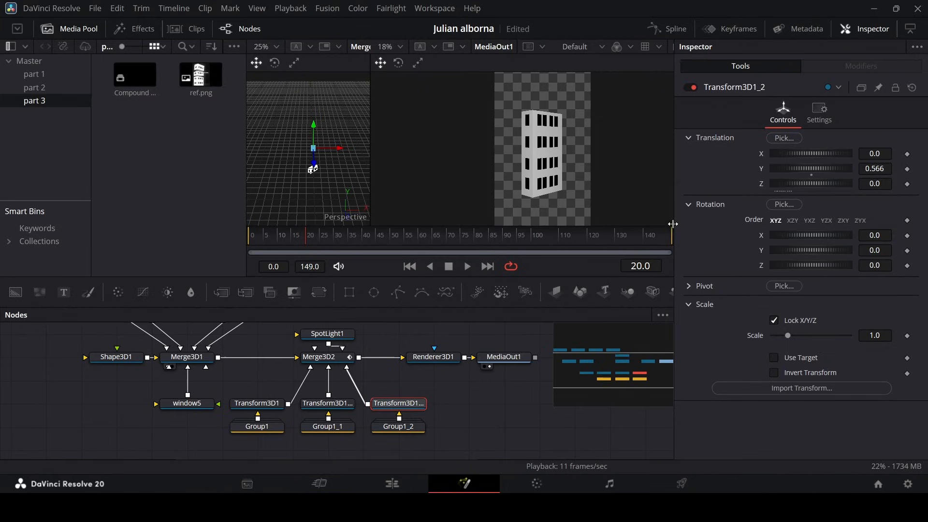
pyautogui.click(908, 169)
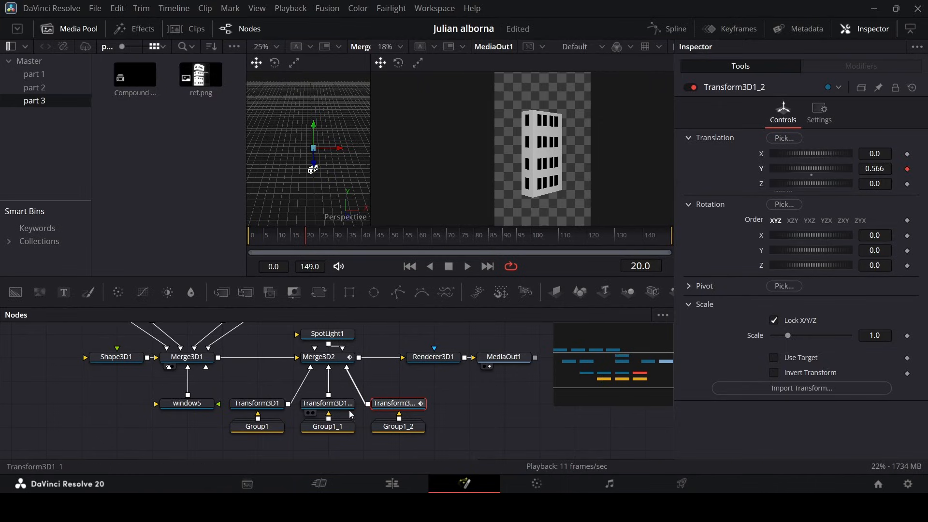
pyautogui.click(310, 407)
pyautogui.click(908, 170)
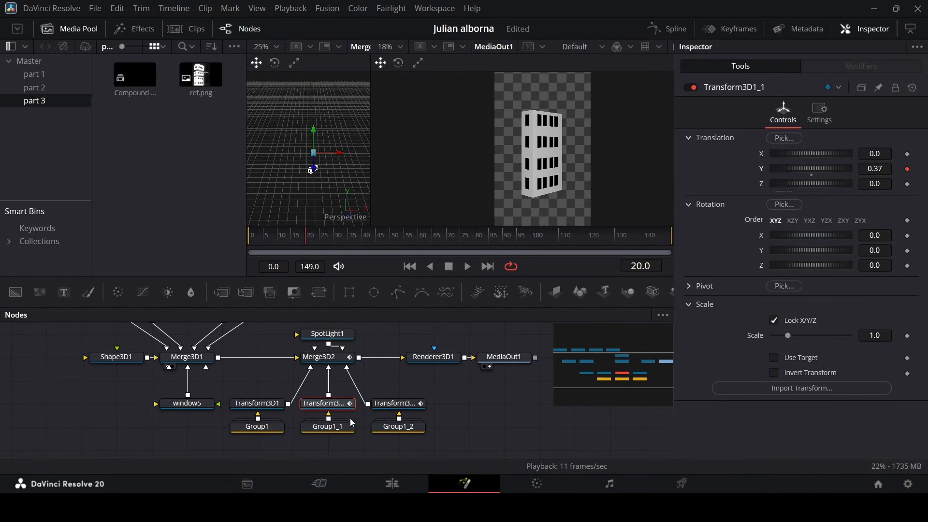
pyautogui.moveTo(476, 437); pyautogui.dragTo(297, 395)
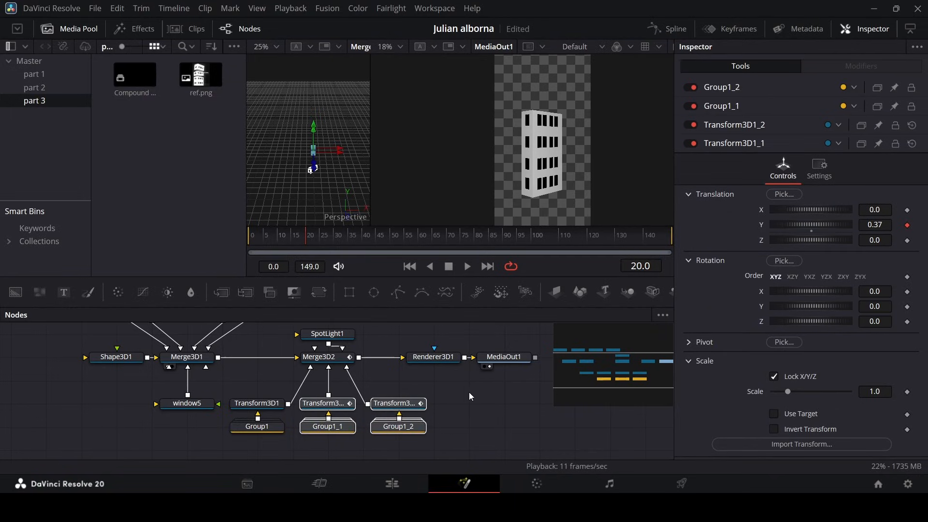
pyautogui.click(483, 405)
# - At frame 40, set the Y translation of Transform3D1_2 to 0.836 and of Transform3D1_1 to 0.512
pyautogui.click(398, 403)
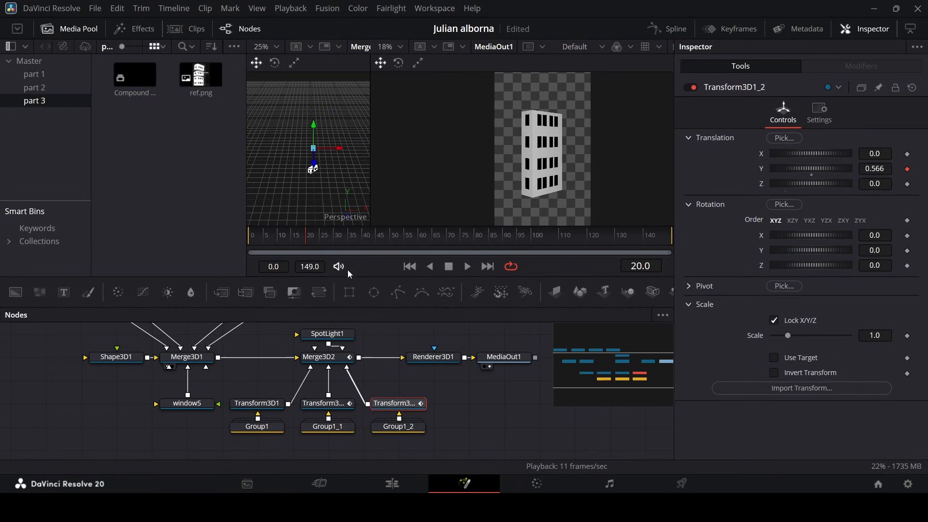
pyautogui.moveTo(334, 240); pyautogui.dragTo(363, 251)
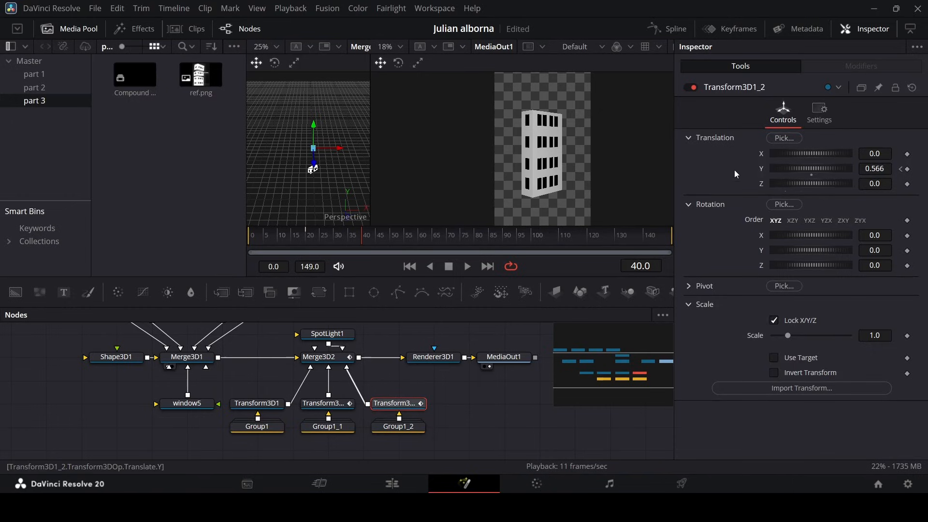
pyautogui.moveTo(799, 165); pyautogui.dragTo(802, 164)
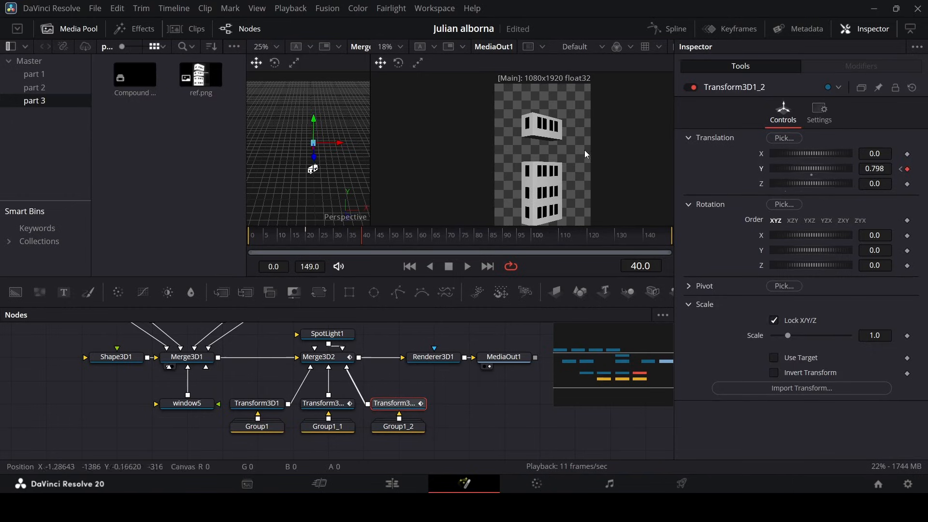
pyautogui.click(319, 403)
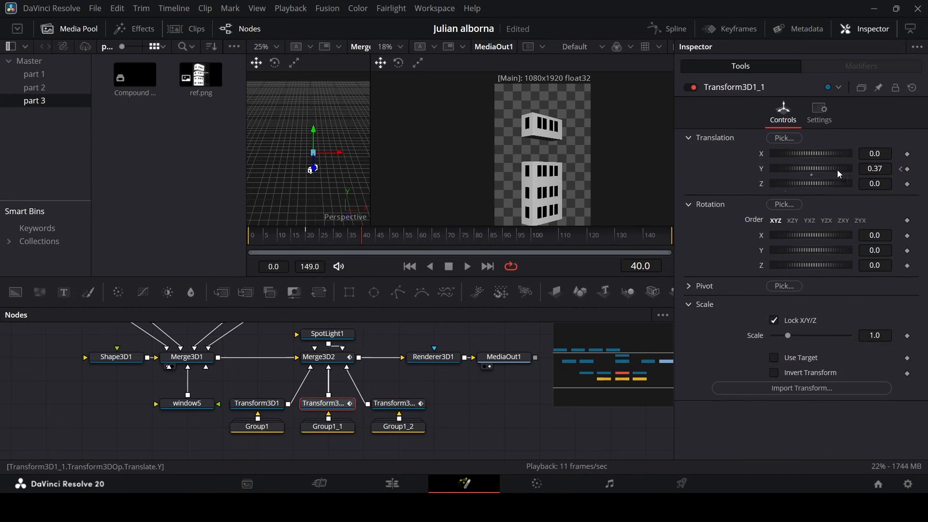
pyautogui.moveTo(828, 169); pyautogui.dragTo(831, 173)
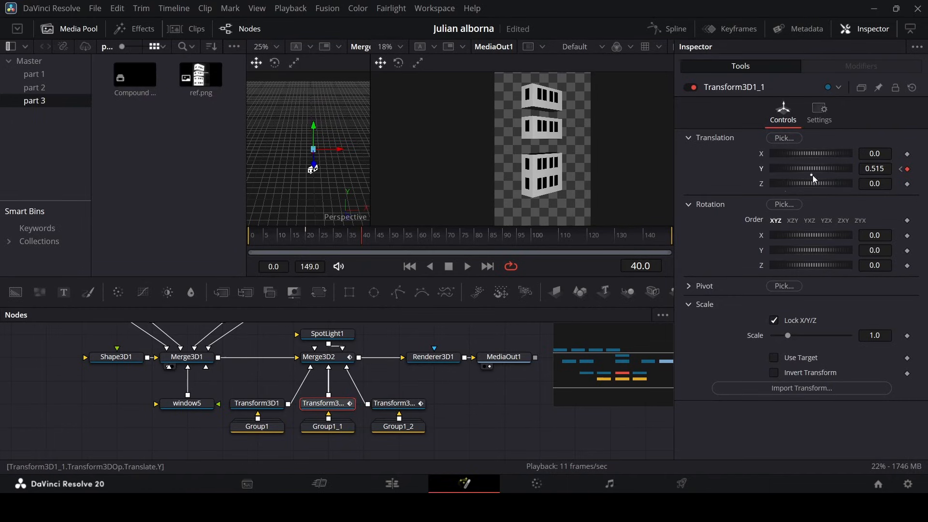
pyautogui.moveTo(876, 170); pyautogui.dragTo(875, 168)
pyautogui.click(400, 404)
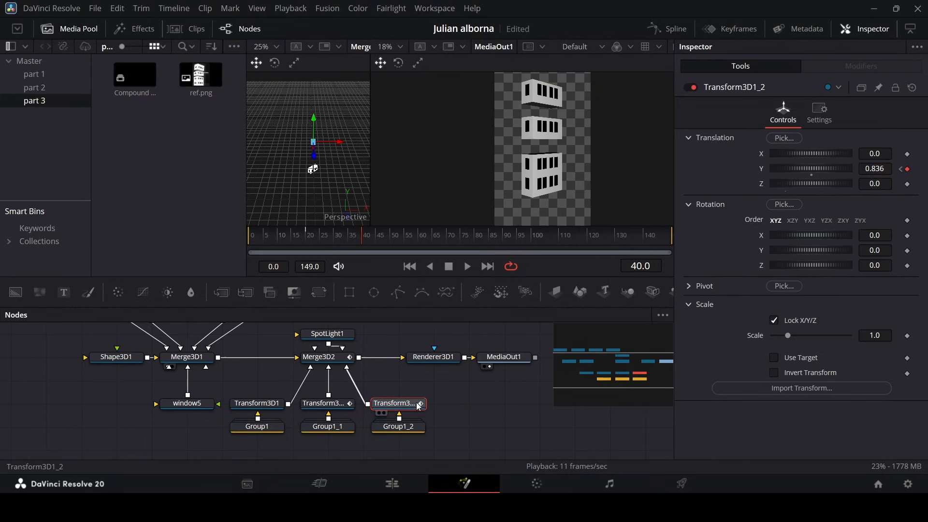
# - Add X and Y rotation keyframes on Transform3D1_1 and Transform3D1_2 at frame 20
pyautogui.click(306, 236)
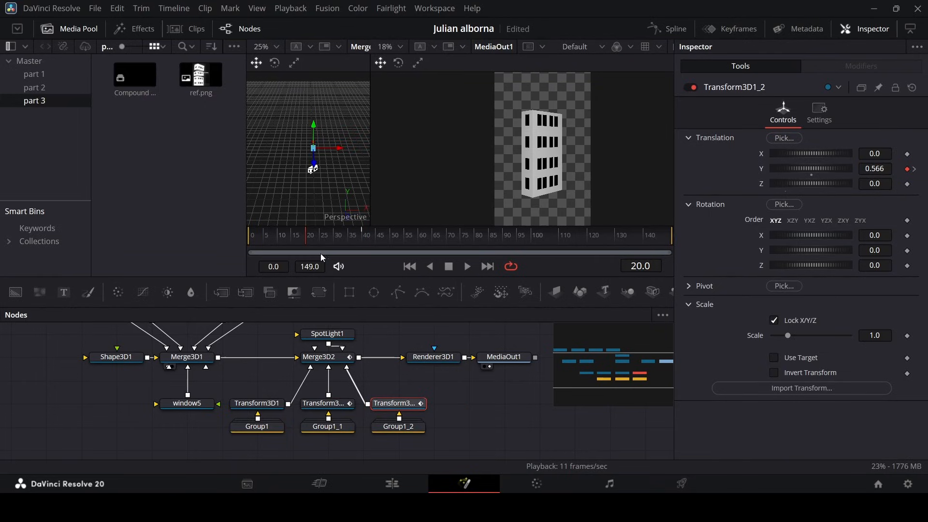
pyautogui.click(323, 409)
pyautogui.click(908, 236)
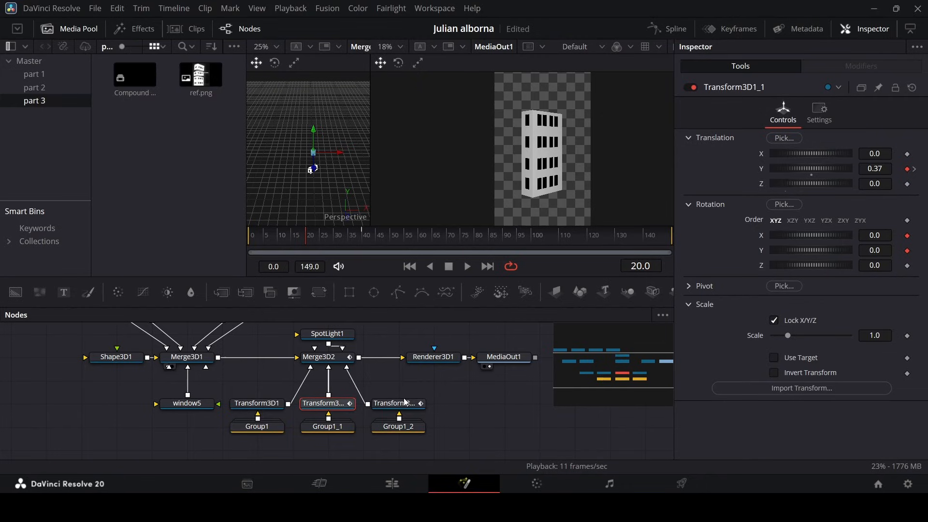
pyautogui.click(387, 404)
# - Set Transform3D1_2's rotation at frame 40 to X -5.0 and Y -4.7
pyautogui.moveTo(355, 242); pyautogui.dragTo(362, 241)
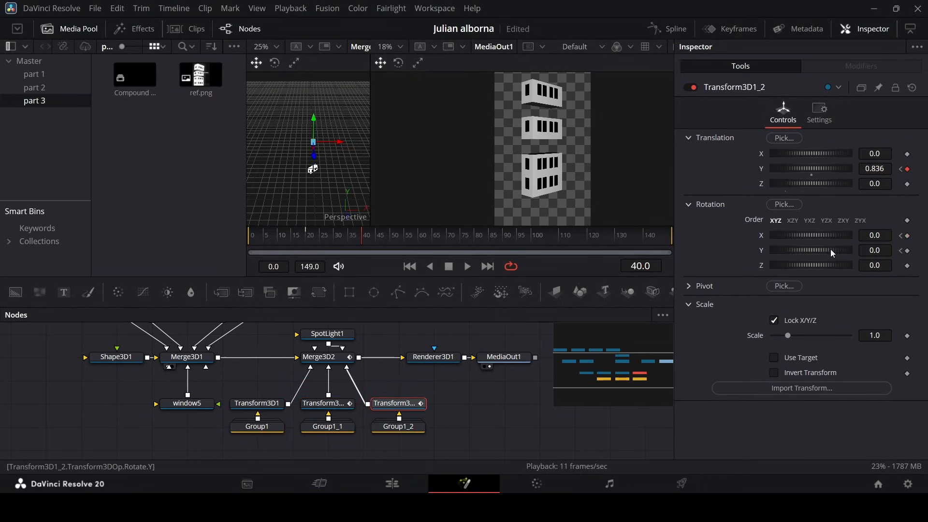
pyautogui.click(877, 234)
pyautogui.write('-5')
pyautogui.press('Tab')
pyautogui.write('-')
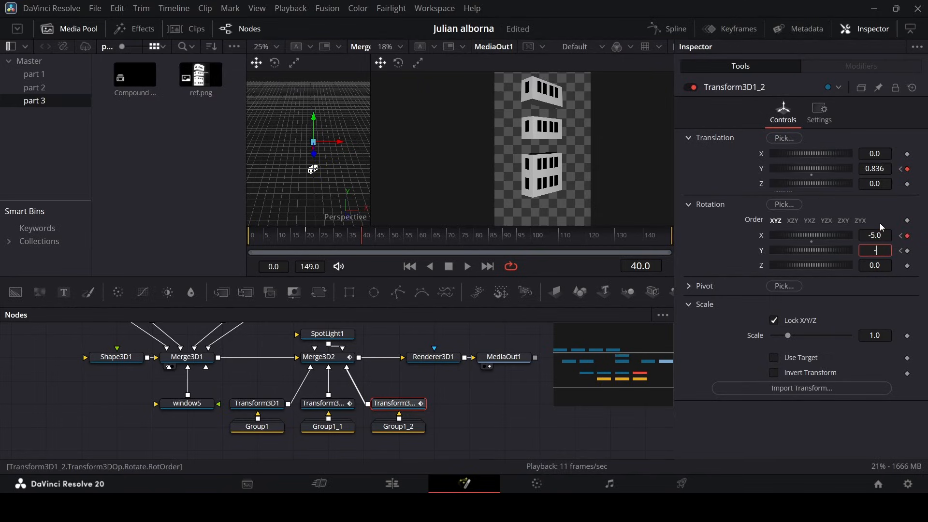
pyautogui.write('4.3')
pyautogui.press('BackSpace')
pyautogui.write('7')
pyautogui.press('Tab')
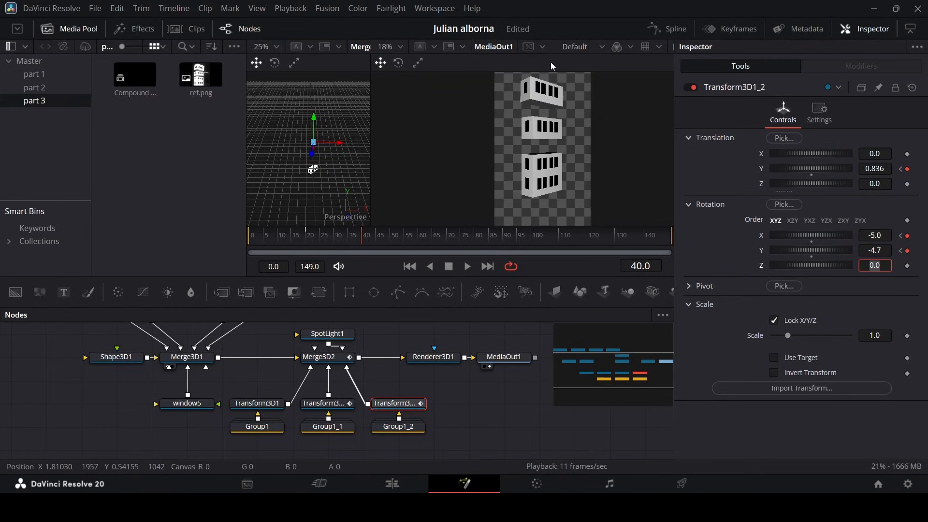
pyautogui.scroll(4, 547, 107)
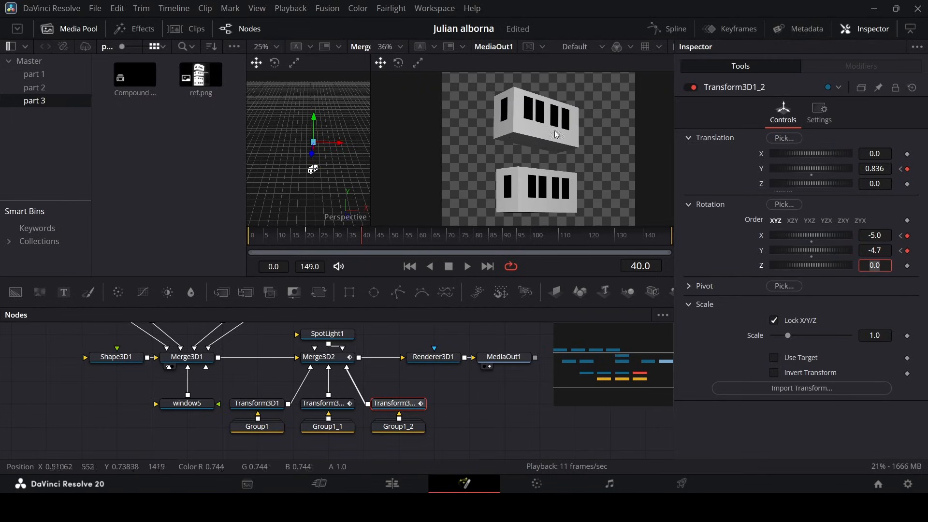
pyautogui.scroll(-1, 576, 132)
pyautogui.click(559, 177)
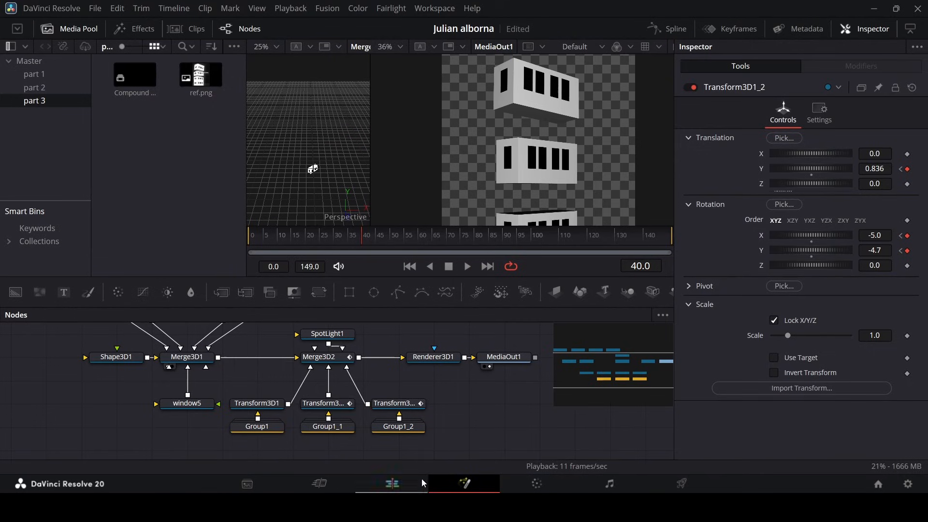
# - Set Transform3D1_1's rotation at frame 40 to X -15.0 and Y -10.0
pyautogui.click(330, 404)
pyautogui.click(886, 238)
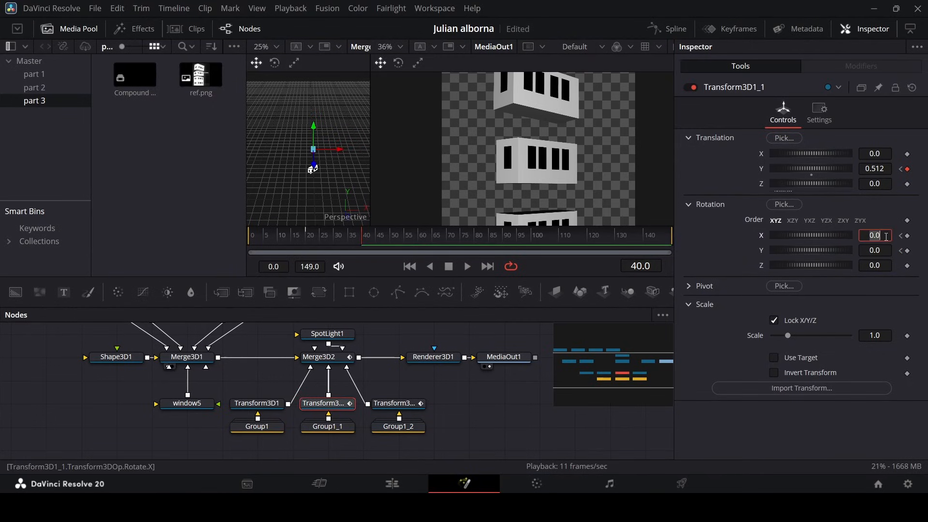
pyautogui.write('-15')
pyautogui.press('Tab')
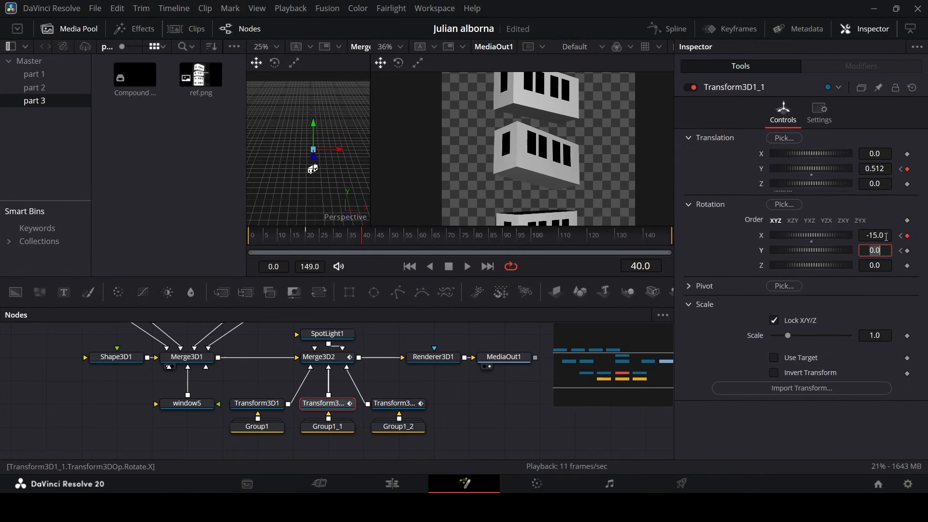
pyautogui.write('-10')
pyautogui.press('Tab')
pyautogui.click(520, 396)
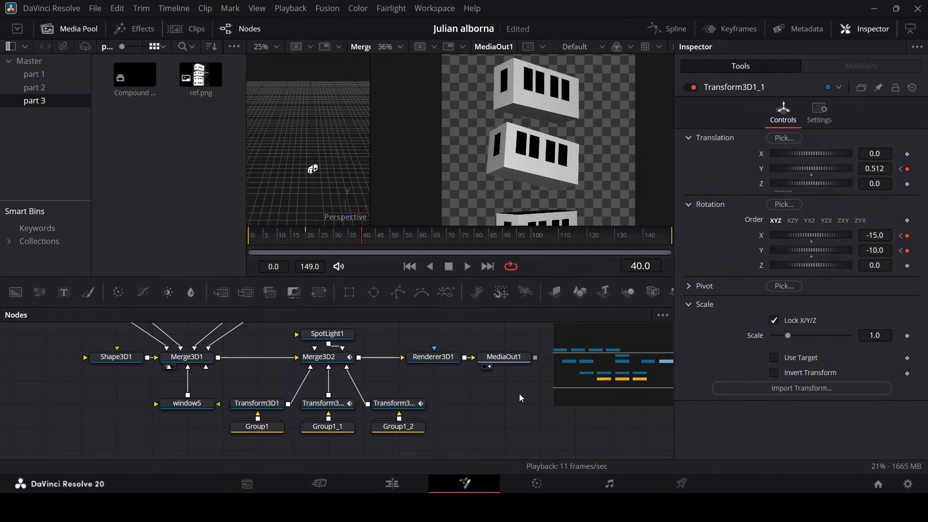
pyautogui.scroll(2, 556, 181)
pyautogui.scroll(-5, 553, 152)
pyautogui.scroll(-1, 552, 155)
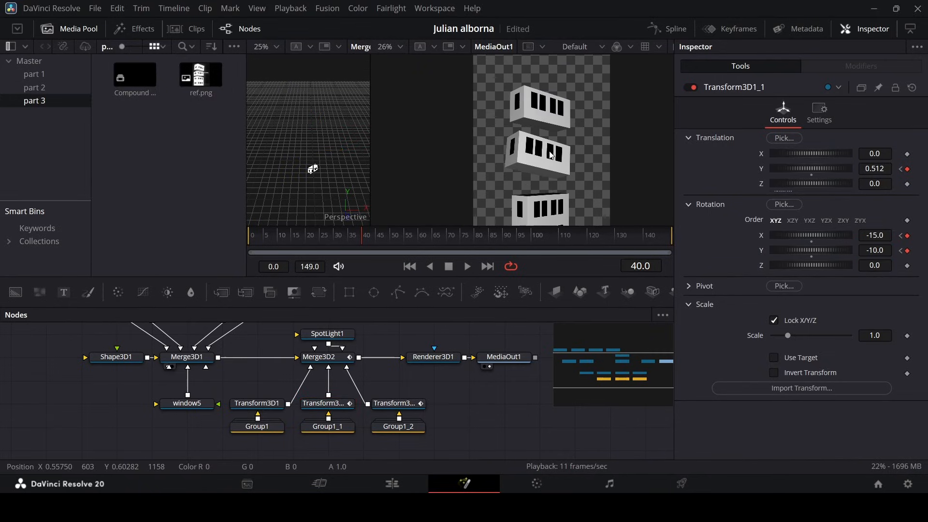
pyautogui.scroll(-1, 551, 155)
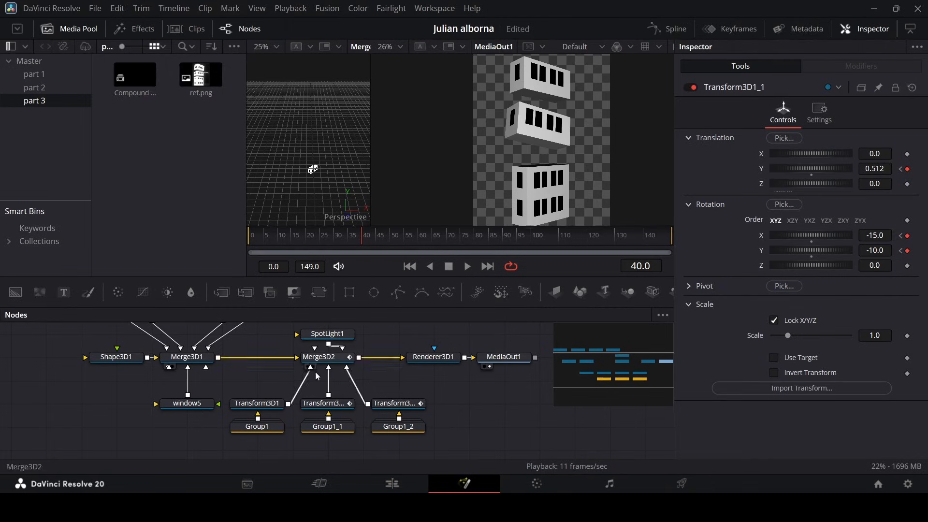
# - Lower Transform3D1_1's Y translation to 0.495 at frame 40 and play back the floors separating
pyautogui.click(339, 403)
pyautogui.moveTo(360, 240); pyautogui.dragTo(363, 242)
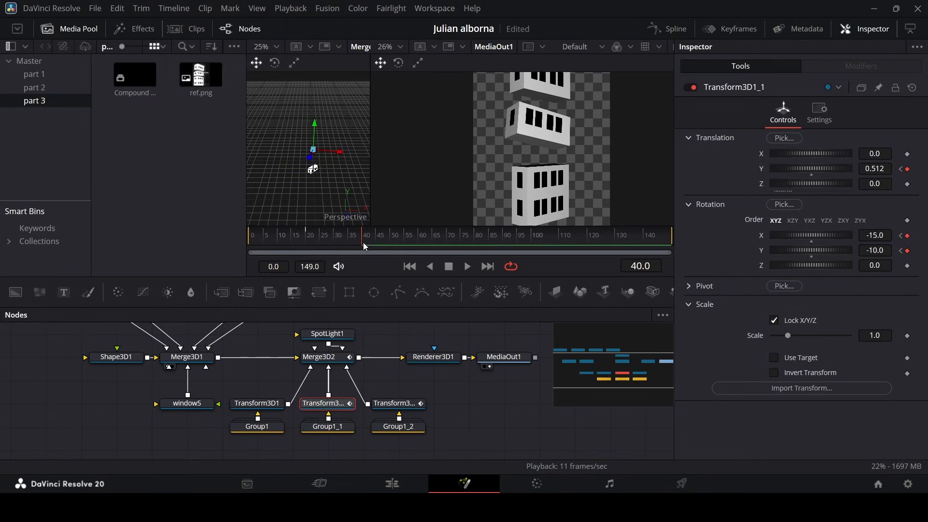
pyautogui.scroll(1, 598, 128)
pyautogui.moveTo(879, 166); pyautogui.dragTo(870, 166)
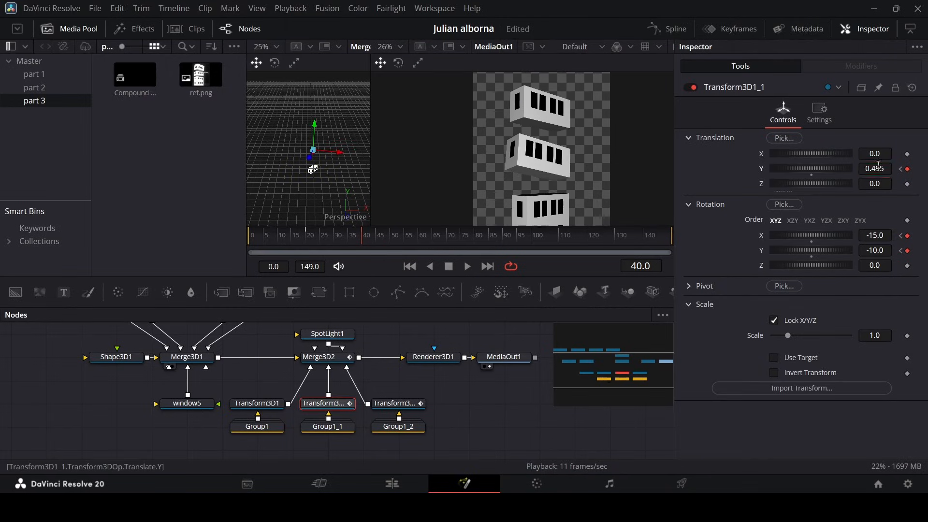
pyautogui.click(487, 414)
pyautogui.moveTo(311, 240); pyautogui.dragTo(303, 237)
pyautogui.press('space')
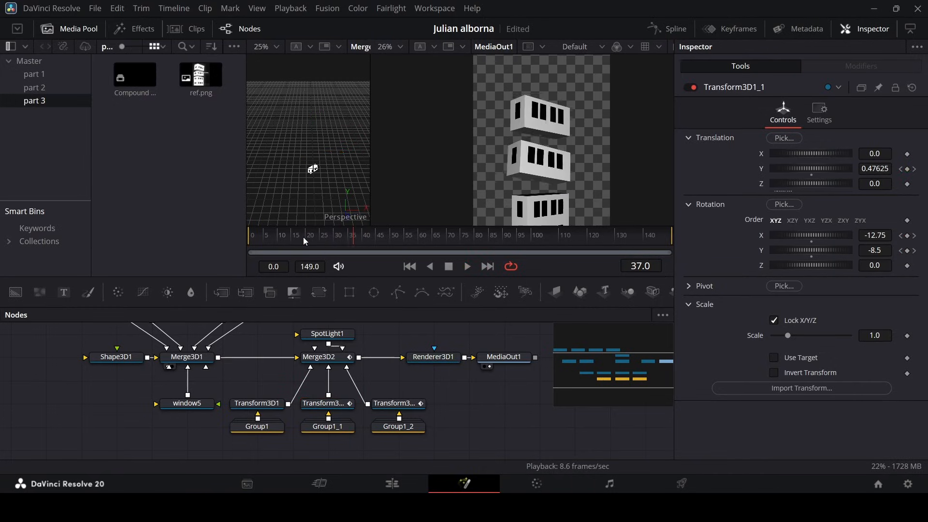
pyautogui.moveTo(303, 237); pyautogui.dragTo(272, 248)
pyautogui.moveTo(353, 242); pyautogui.dragTo(376, 242)
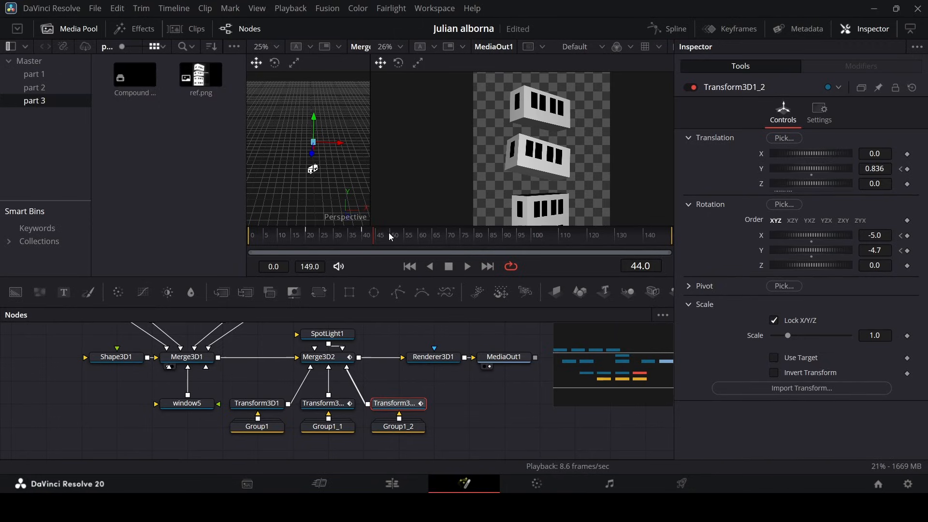
# - Keyframe Transform3D1_1's scale at 1.0 on frame 70 and 0.001 on frame 75, and preview the floor shrinking
pyautogui.click(446, 239)
pyautogui.click(331, 403)
pyautogui.click(459, 238)
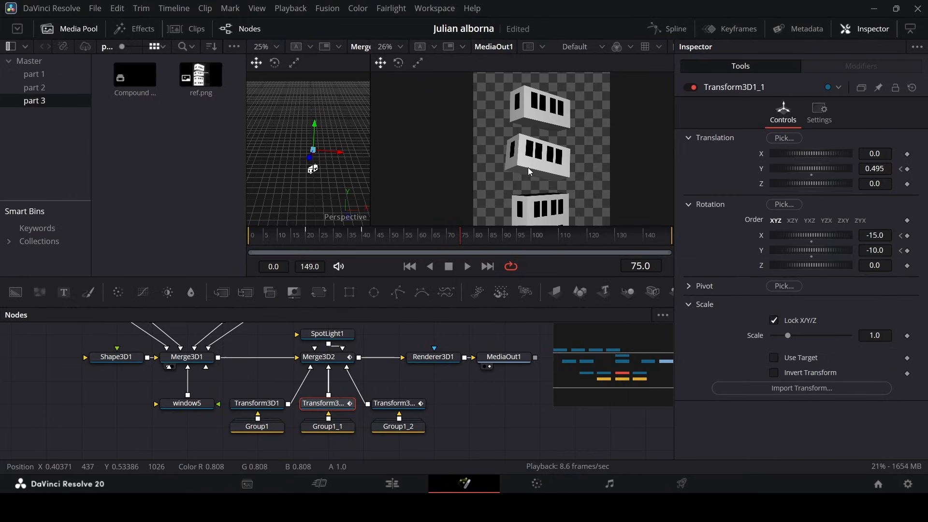
pyautogui.click(448, 245)
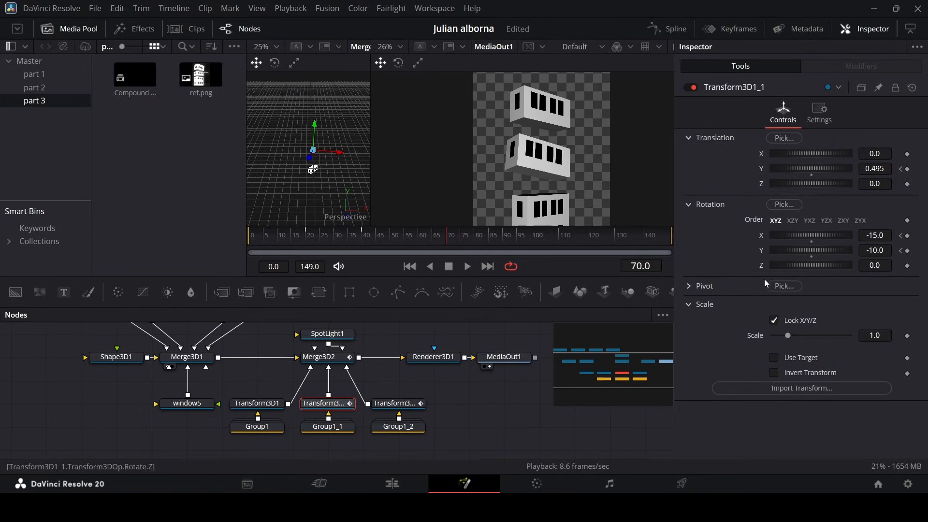
pyautogui.click(908, 336)
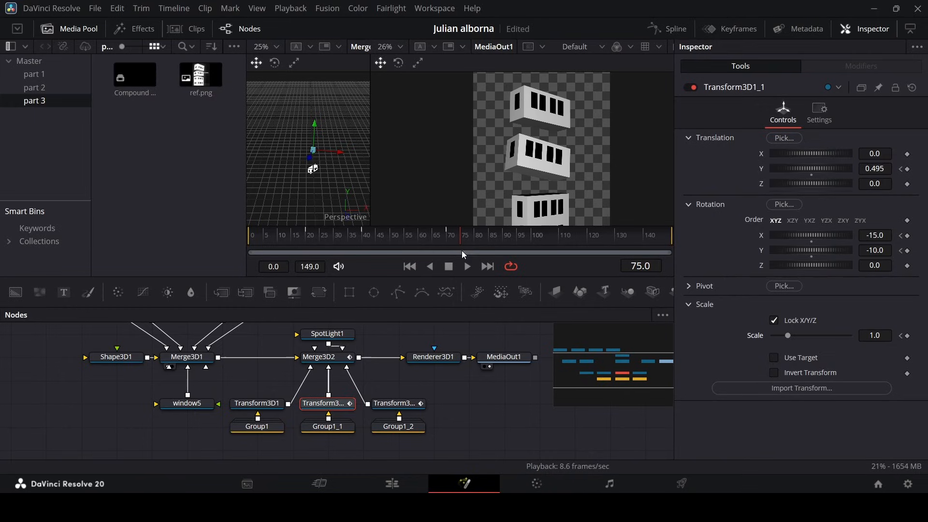
pyautogui.moveTo(787, 335); pyautogui.dragTo(764, 343)
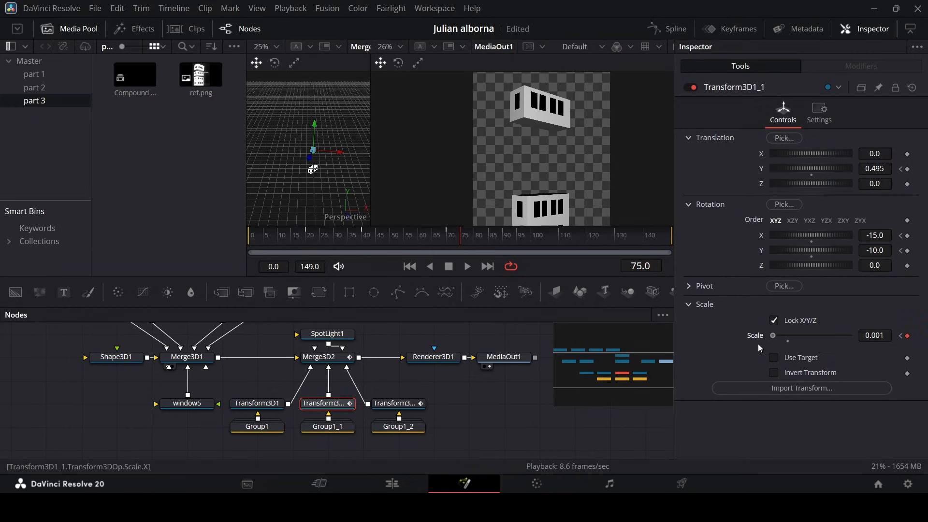
pyautogui.moveTo(446, 243); pyautogui.dragTo(454, 243)
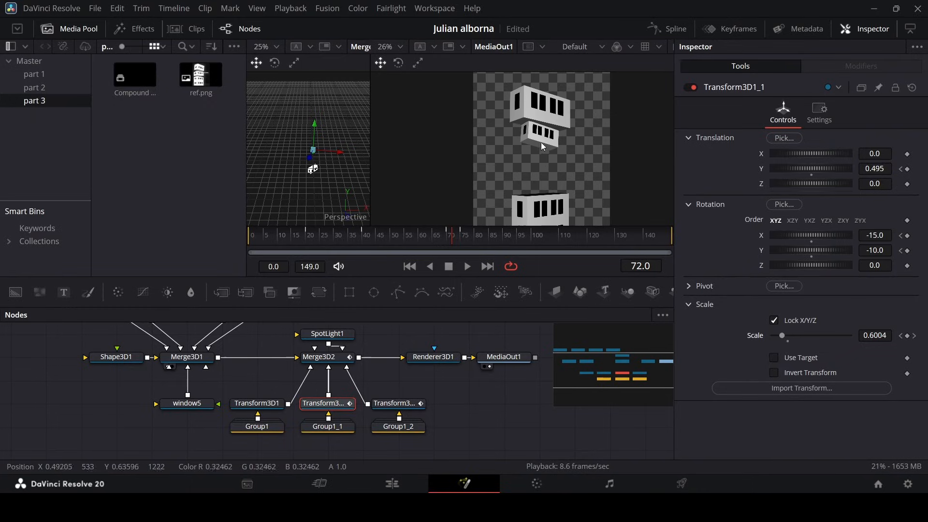
pyautogui.click(459, 241)
pyautogui.moveTo(460, 240); pyautogui.dragTo(448, 253)
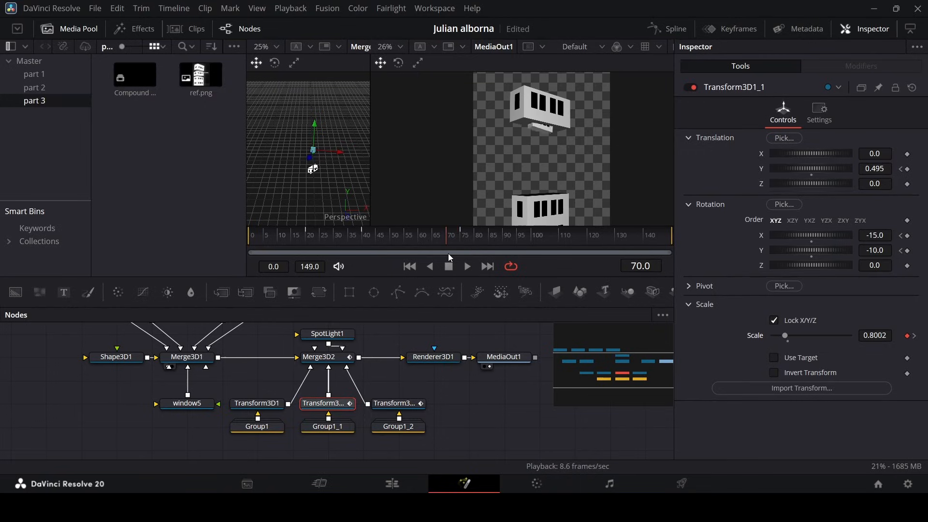
# - Keyframe Transform3D1_1's Y translation at 0.495 on frame 70 and lower it to 0.262 on frame 73
pyautogui.click(907, 169)
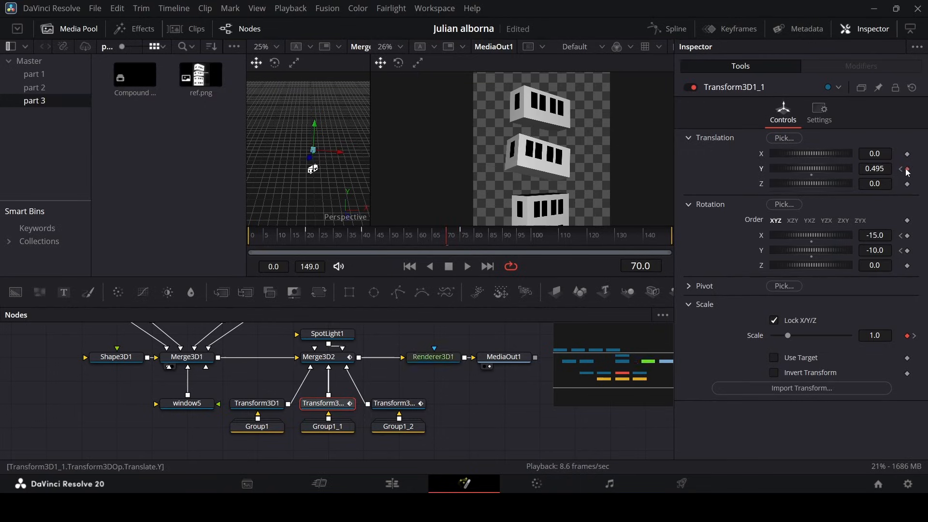
pyautogui.click(459, 240)
pyautogui.press('Left')
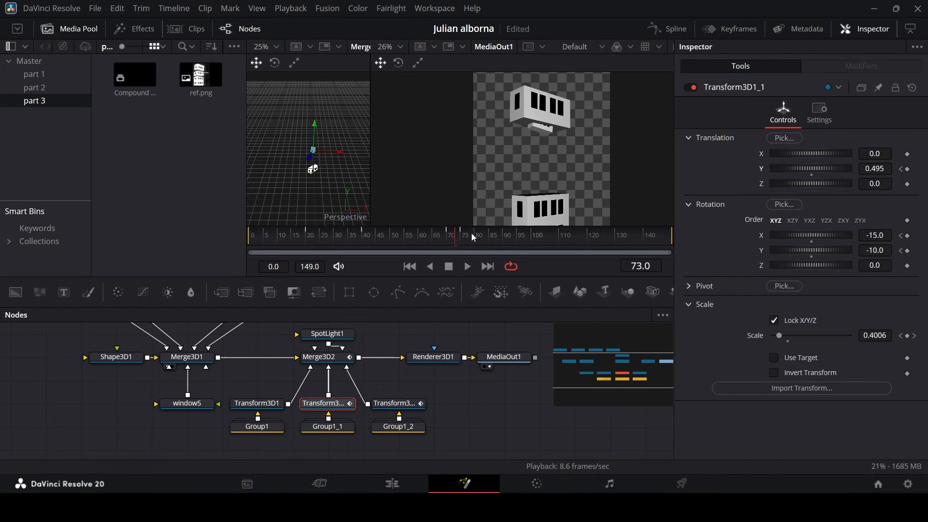
pyautogui.moveTo(876, 168); pyautogui.dragTo(848, 168)
pyautogui.doubleClick(881, 168)
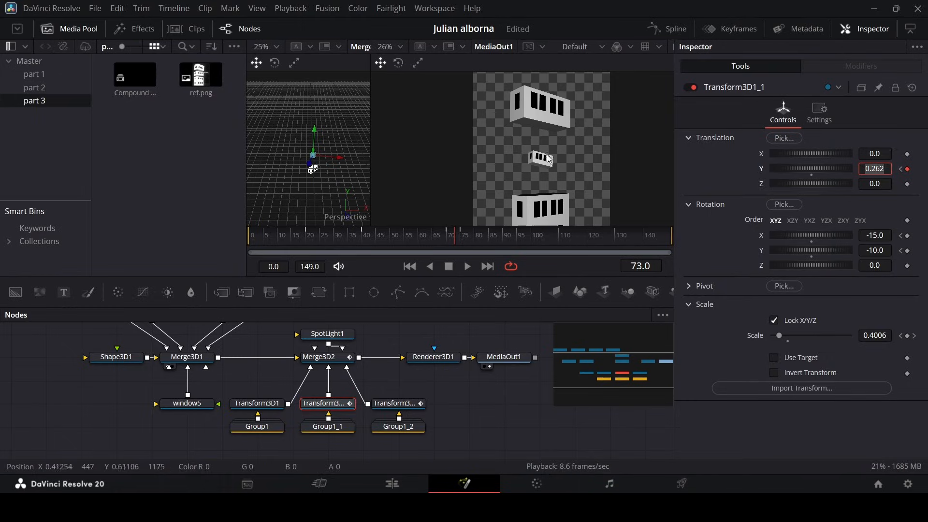
# - Replace Transform3D1_1's frame 73 Y translation keyframe with one at 0.207 on frame 75 and preview the shrinking floor
pyautogui.click(462, 242)
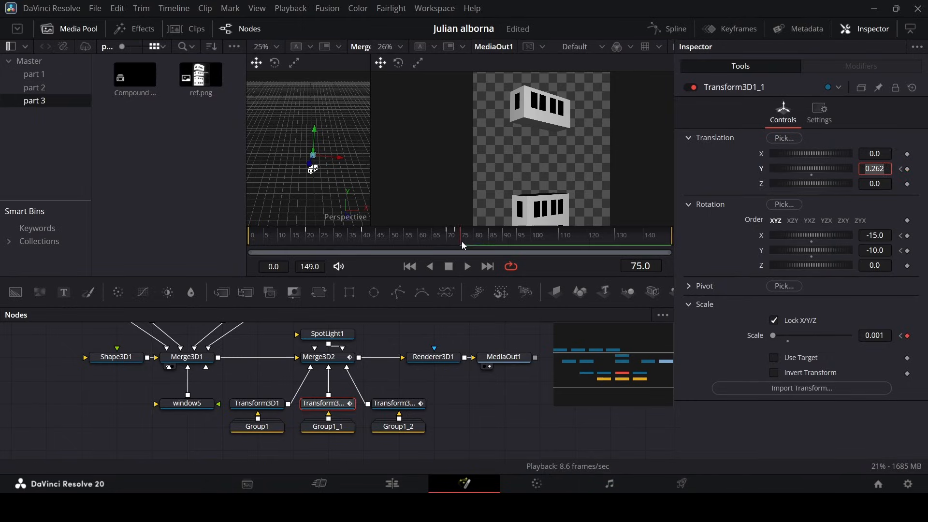
pyautogui.click(712, 172)
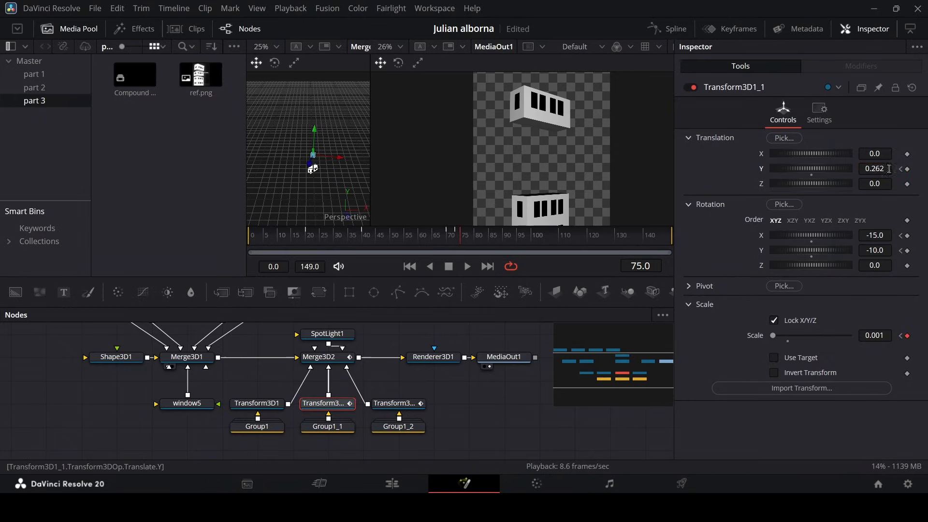
pyautogui.click(907, 169)
pyautogui.click(902, 170)
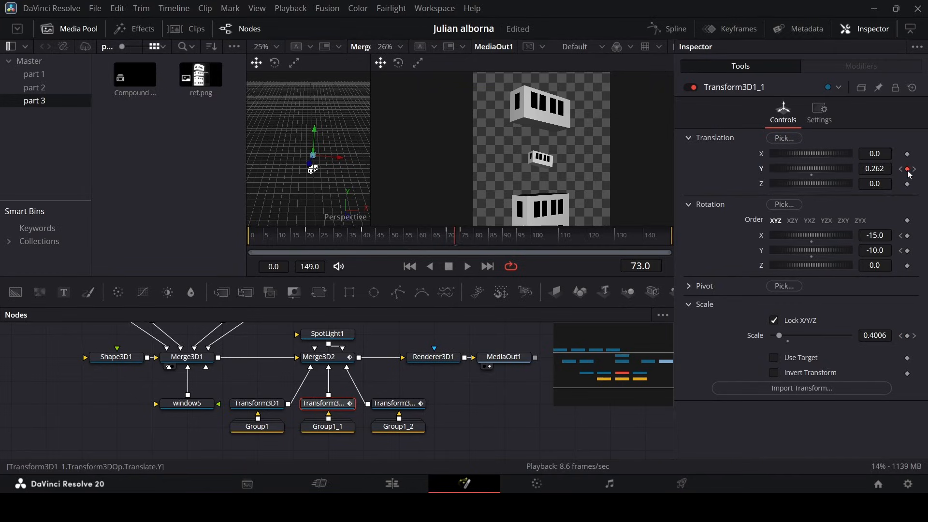
pyautogui.moveTo(436, 237); pyautogui.dragTo(462, 239)
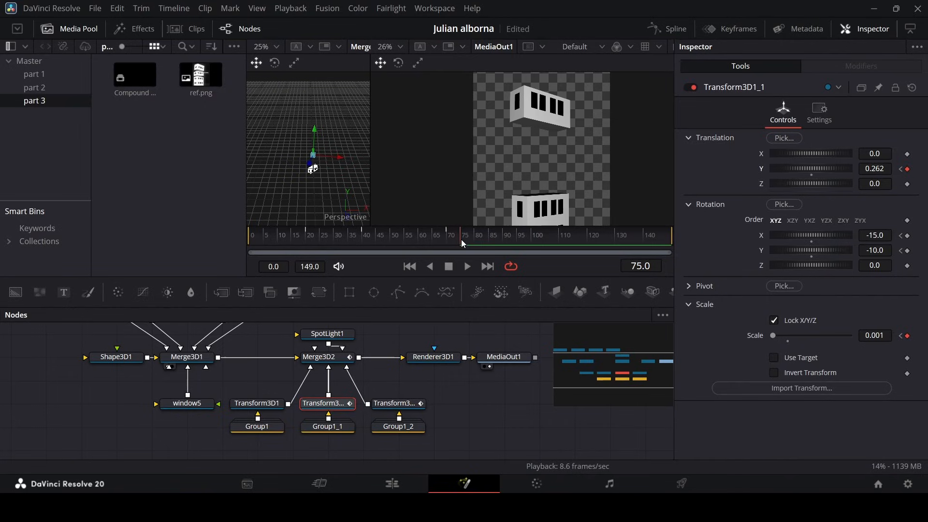
pyautogui.click(455, 239)
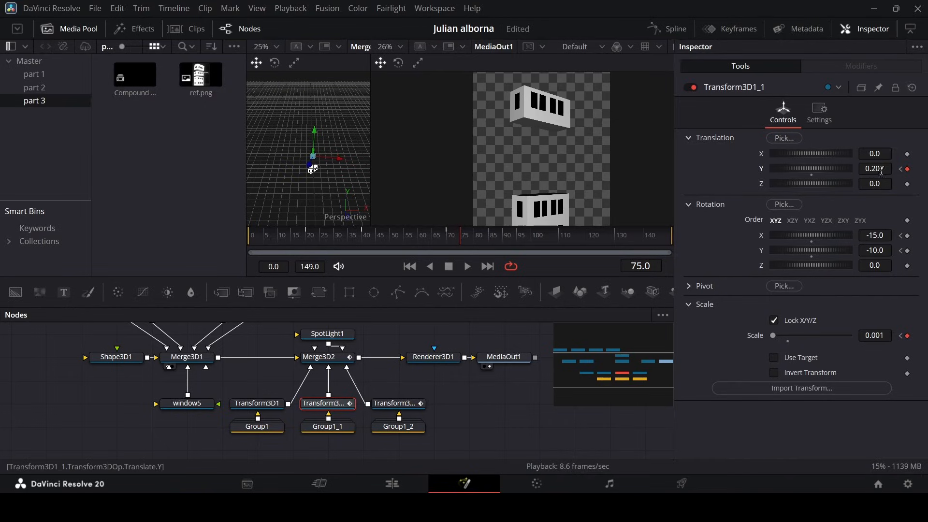
pyautogui.moveTo(460, 238)
pyautogui.mouseDown()
pyautogui.moveTo(436, 243)
pyautogui.moveTo(462, 239)
pyautogui.moveTo(447, 234)
pyautogui.mouseUp()
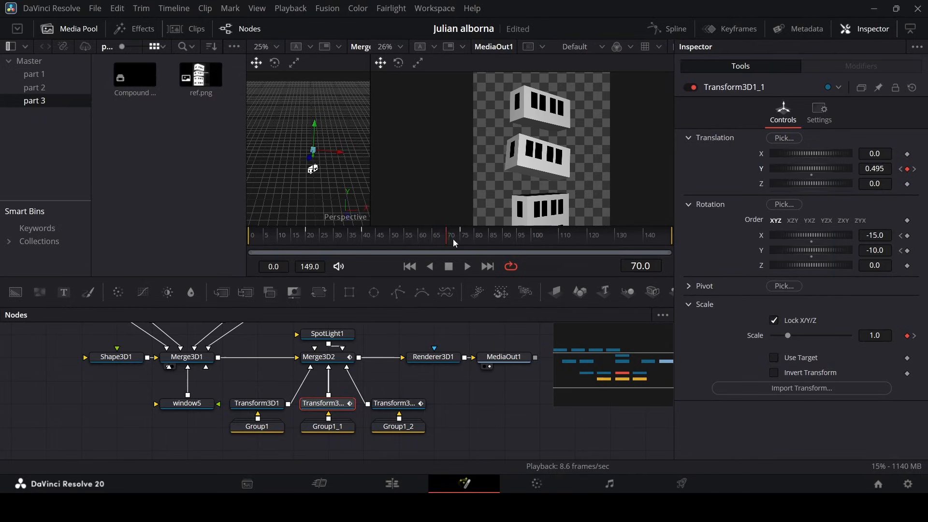
pyautogui.moveTo(454, 238); pyautogui.dragTo(463, 237)
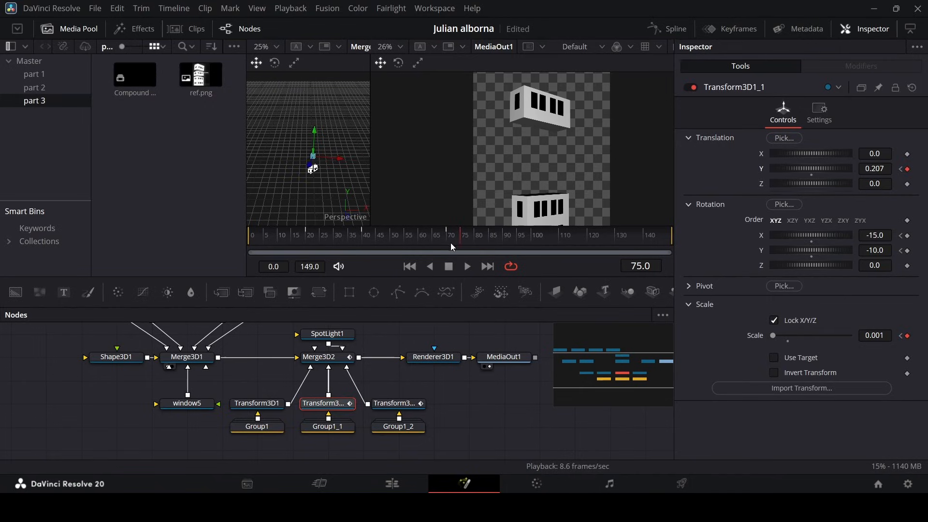
# - Keyframe Transform3D1_2's current Y translation, X rotation and Y rotation on frame 75
pyautogui.click(389, 403)
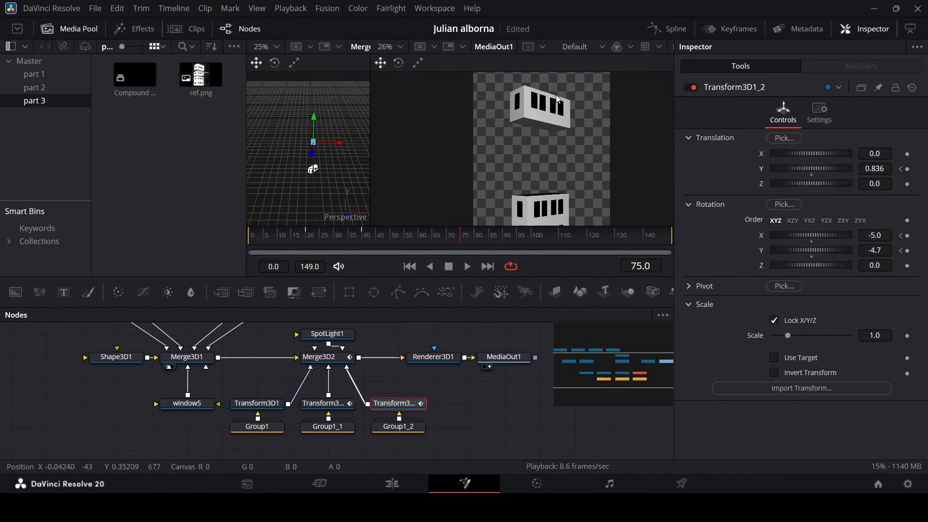
pyautogui.click(908, 169)
pyautogui.click(908, 235)
pyautogui.click(908, 250)
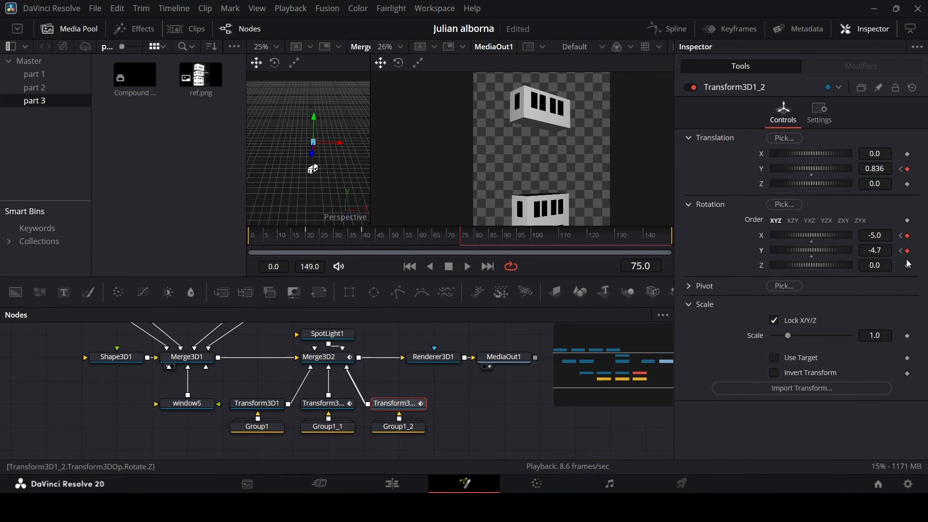
pyautogui.click(467, 407)
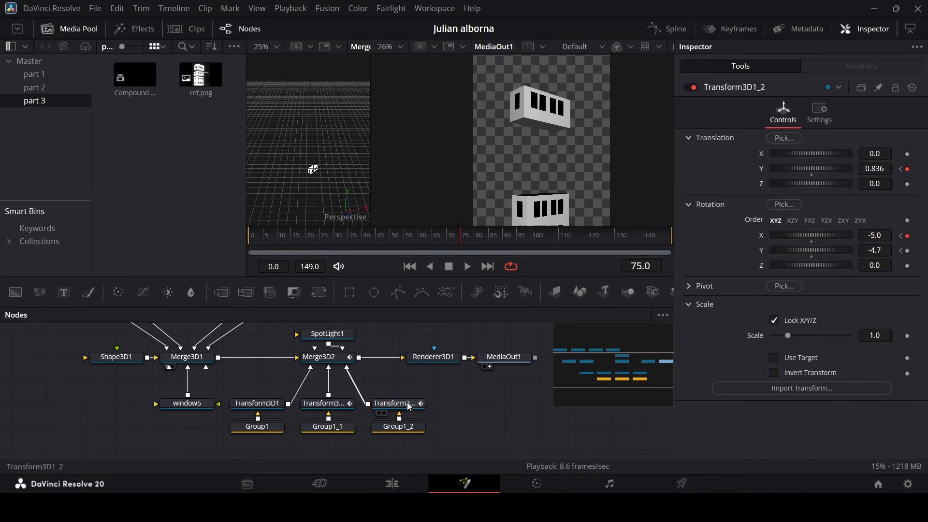
pyautogui.click(386, 402)
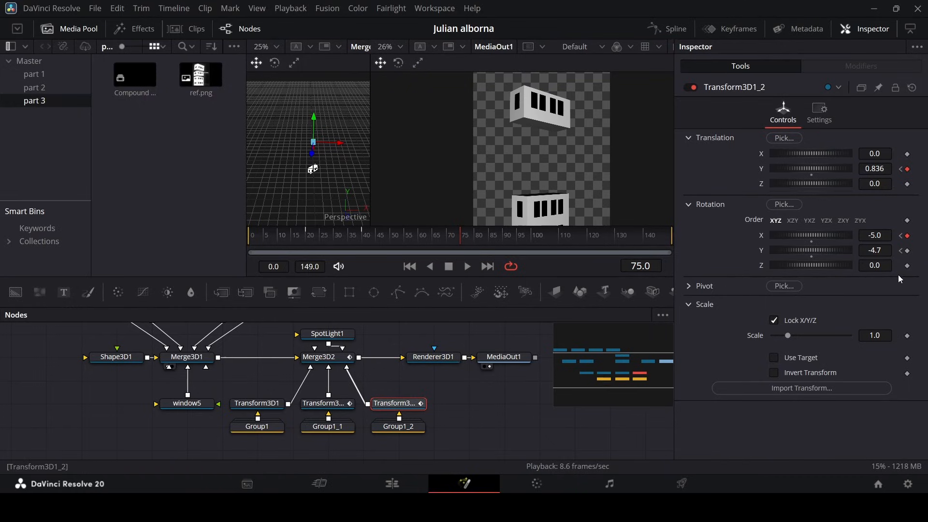
pyautogui.click(908, 250)
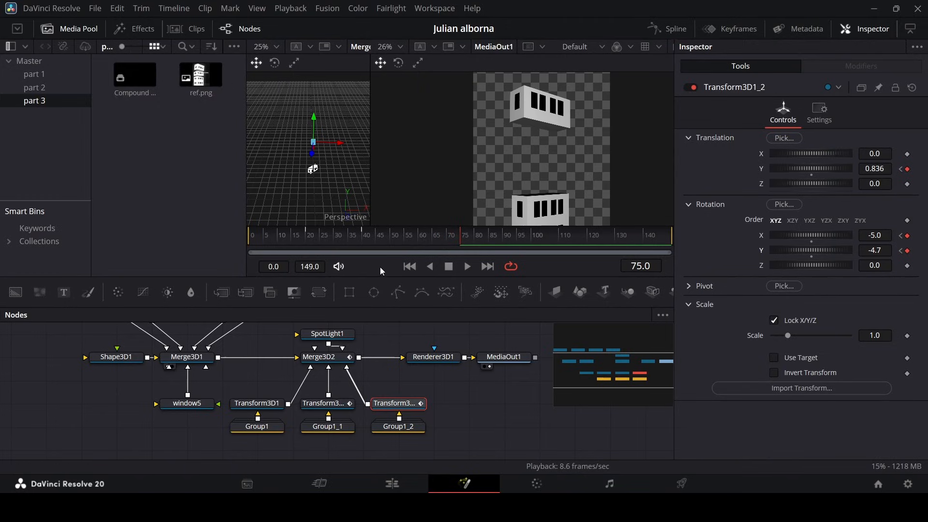
# - At frame 100, lower Transform3D1_2's Y translation to 0.413 and reset its X and Y rotations to 0
pyautogui.moveTo(438, 242); pyautogui.dragTo(466, 250)
pyautogui.moveTo(474, 240); pyautogui.dragTo(533, 248)
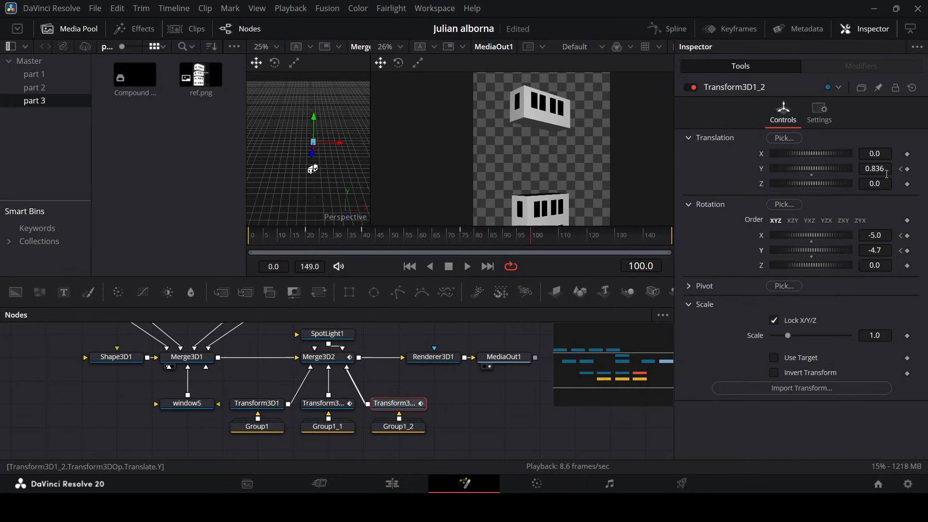
pyautogui.moveTo(886, 169); pyautogui.dragTo(696, 169)
pyautogui.click(873, 251)
pyautogui.write('0')
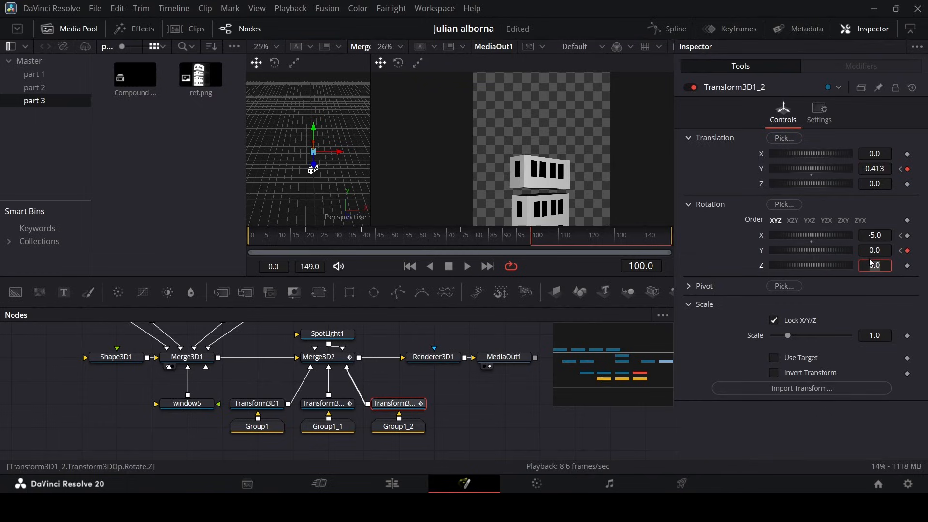
pyautogui.click(873, 266)
pyautogui.click(876, 235)
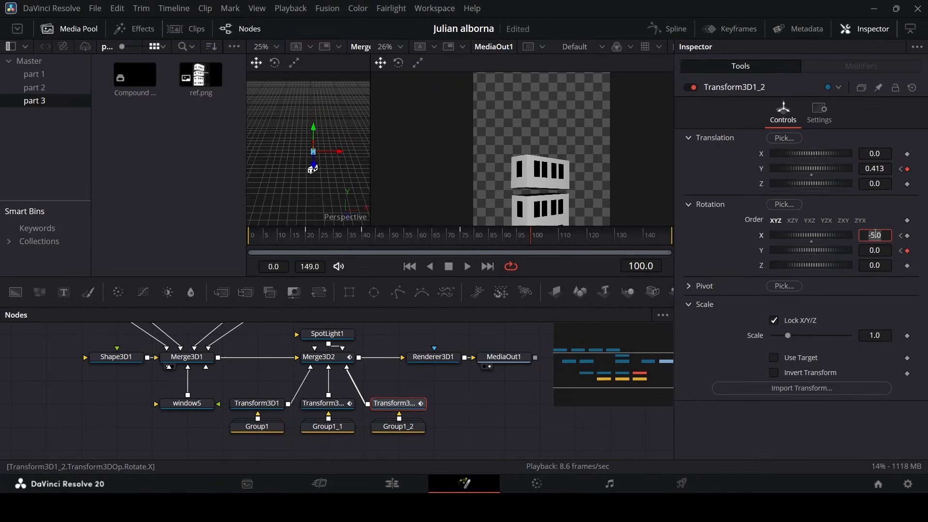
pyautogui.write('0')
pyautogui.press('Tab')
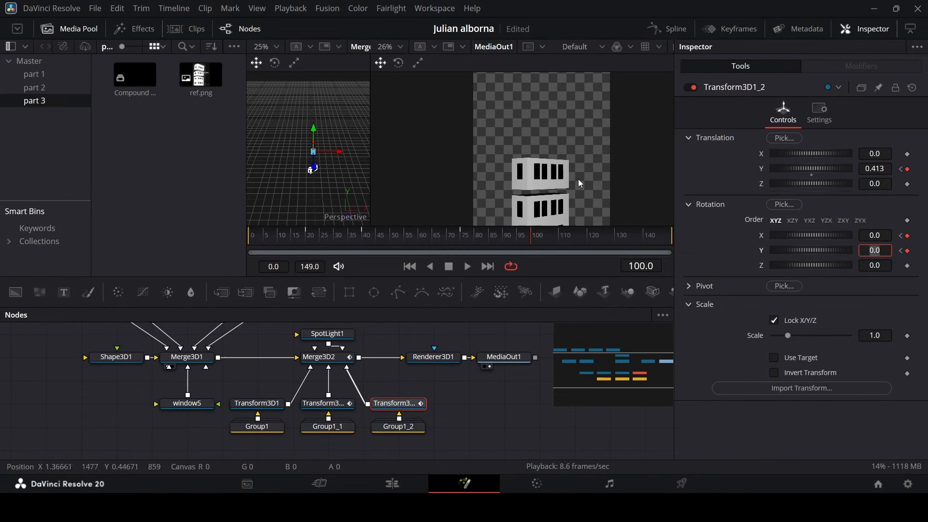
# - Lower Transform3D1_2's Y translation to 0.37 at frame 100 to rest it on the floors below, and play back the result
pyautogui.moveTo(556, 183); pyautogui.dragTo(557, 153)
pyautogui.scroll(2, 557, 153)
pyautogui.moveTo(878, 170); pyautogui.dragTo(829, 169)
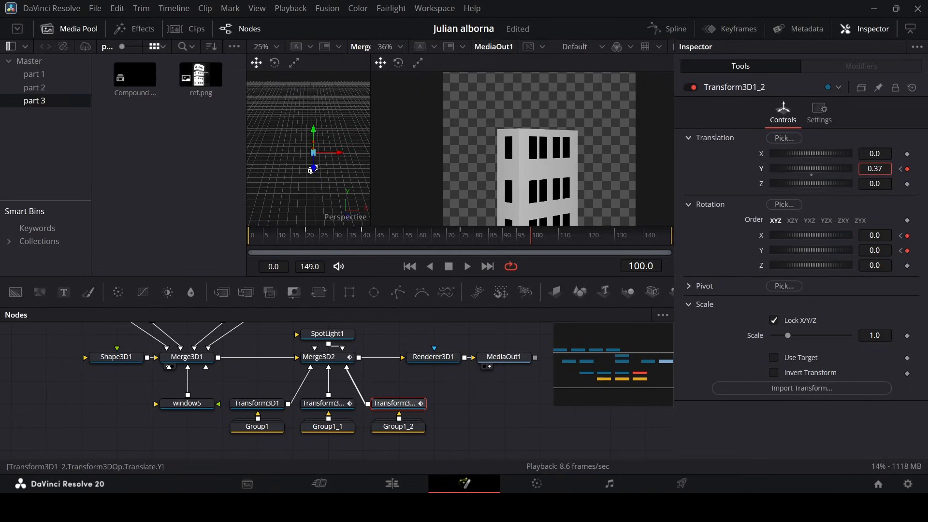
pyautogui.click(465, 421)
pyautogui.click(416, 231)
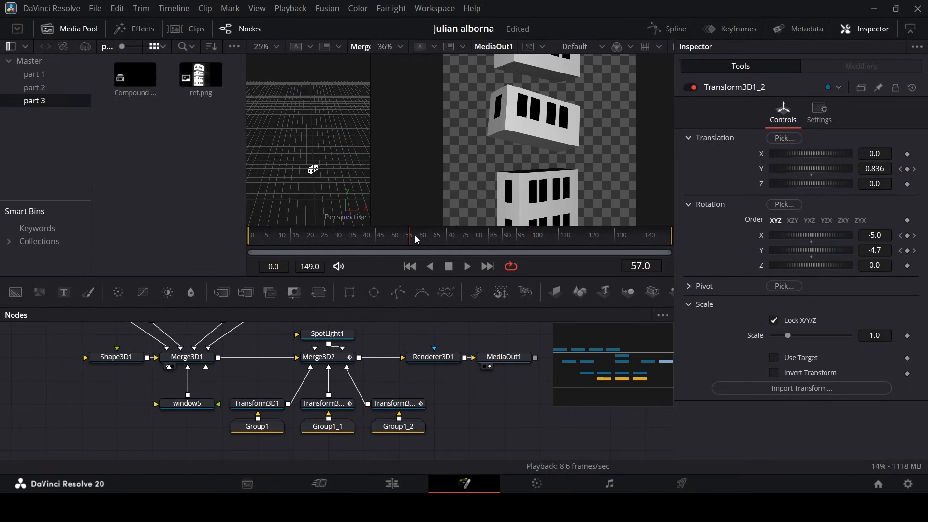
pyautogui.scroll(-2, 527, 170)
pyautogui.press('space')
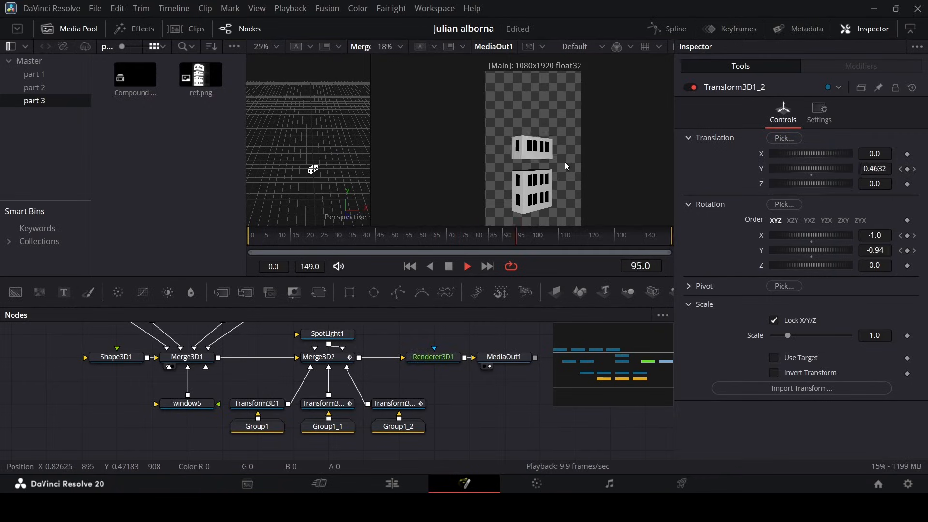
pyautogui.press('space')
pyautogui.scroll(2, 532, 164)
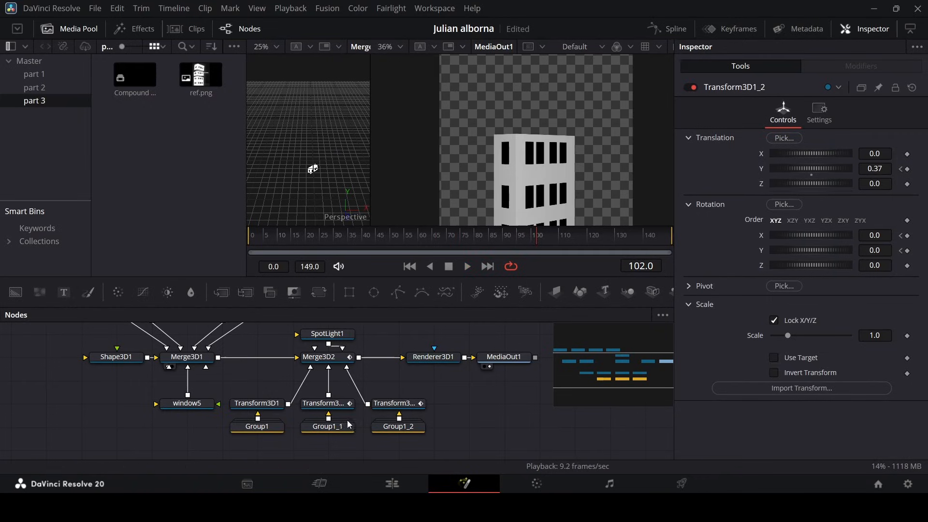
# - Scrub Transform3D1_2's descent up to frame 90 and show the keyframe editor fitted to the full 149-frame range
pyautogui.click(336, 411)
pyautogui.moveTo(465, 237); pyautogui.dragTo(489, 239)
pyautogui.click(415, 405)
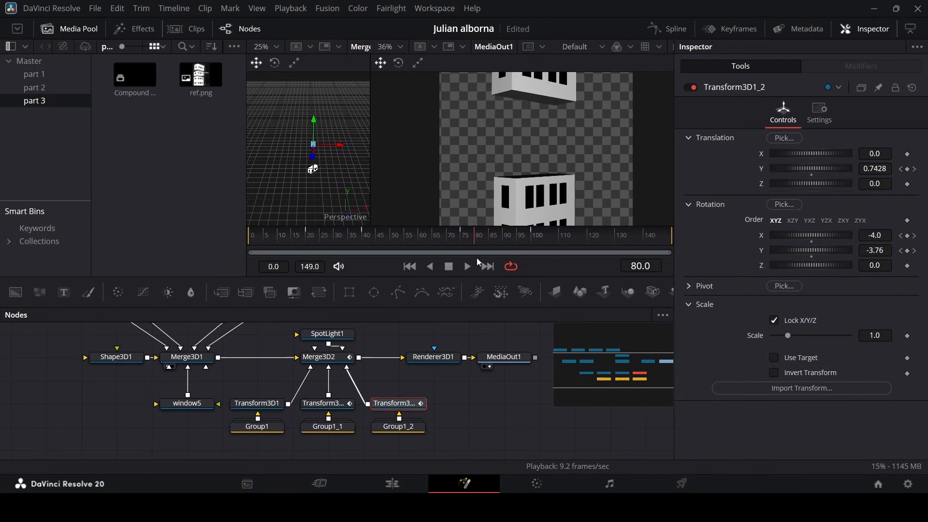
pyautogui.moveTo(477, 257); pyautogui.dragTo(506, 255)
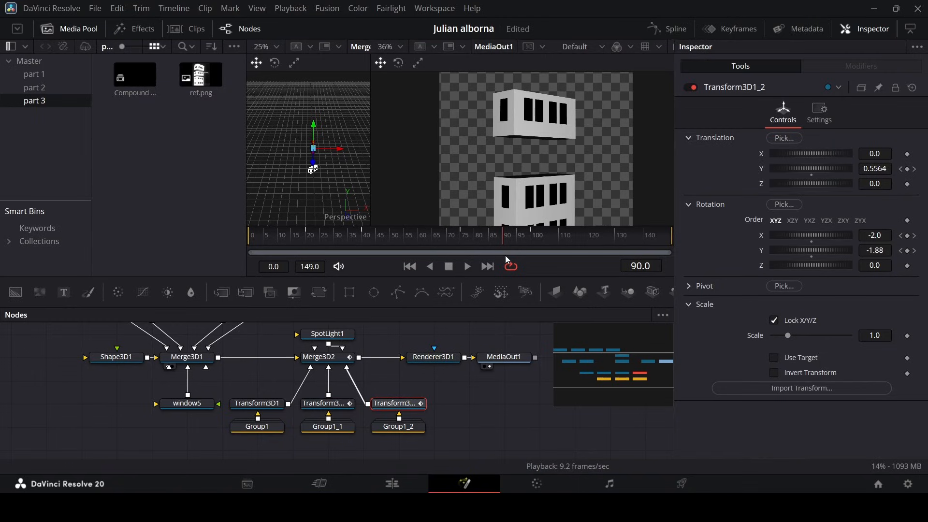
pyautogui.click(732, 30)
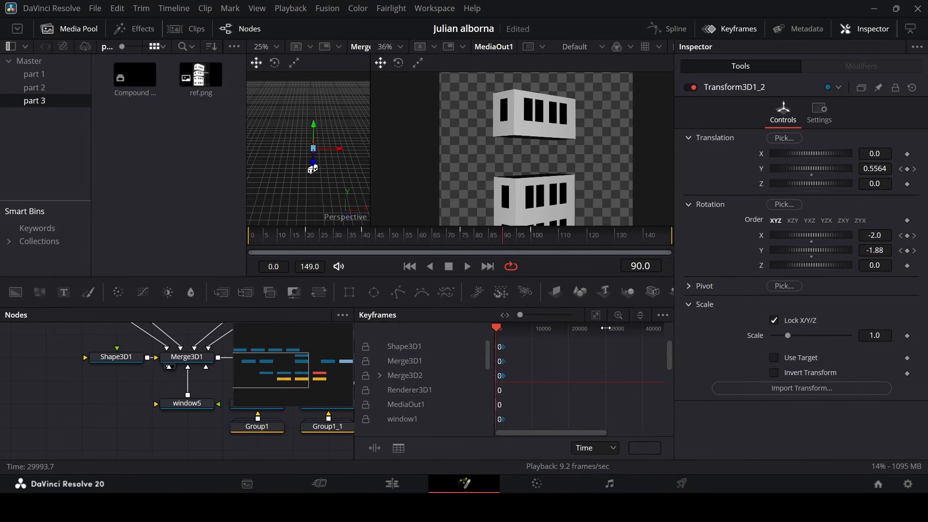
pyautogui.click(596, 315)
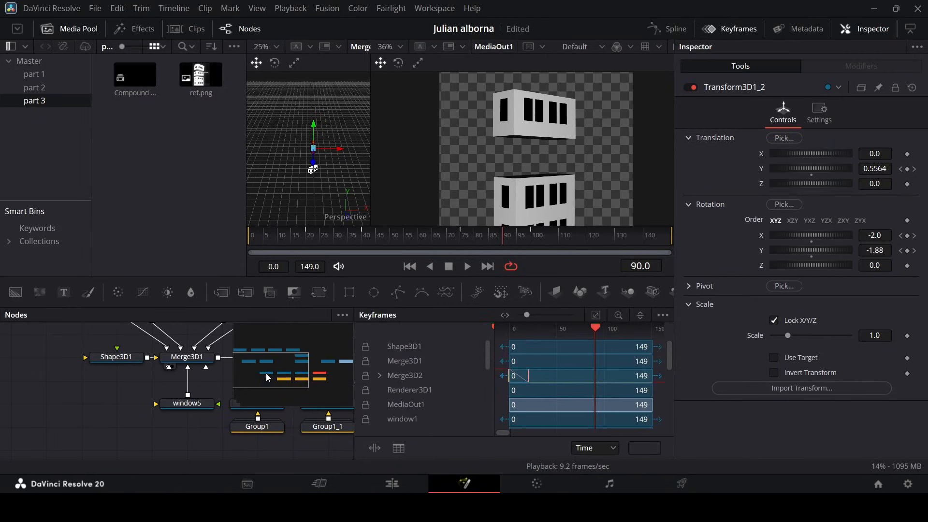
# - Enlarge the keyframe editor and expand Transform3D1_2's Y offset and rotation tracks
pyautogui.moveTo(265, 371); pyautogui.dragTo(305, 365)
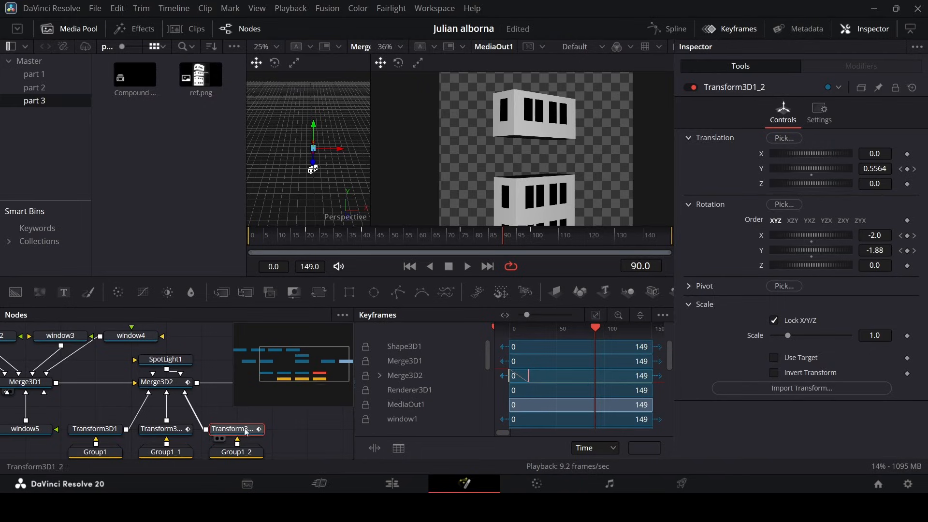
pyautogui.scroll(-5, 430, 395)
pyautogui.click(315, 432)
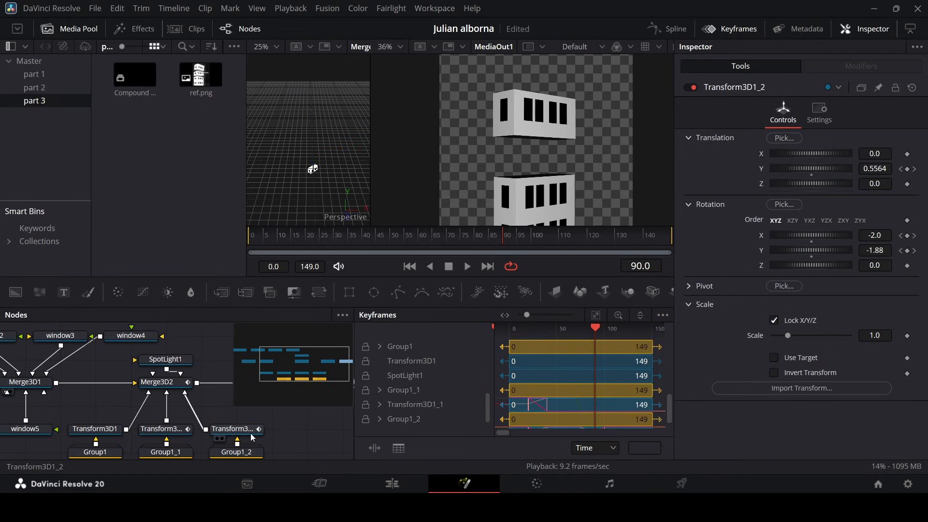
pyautogui.click(250, 433)
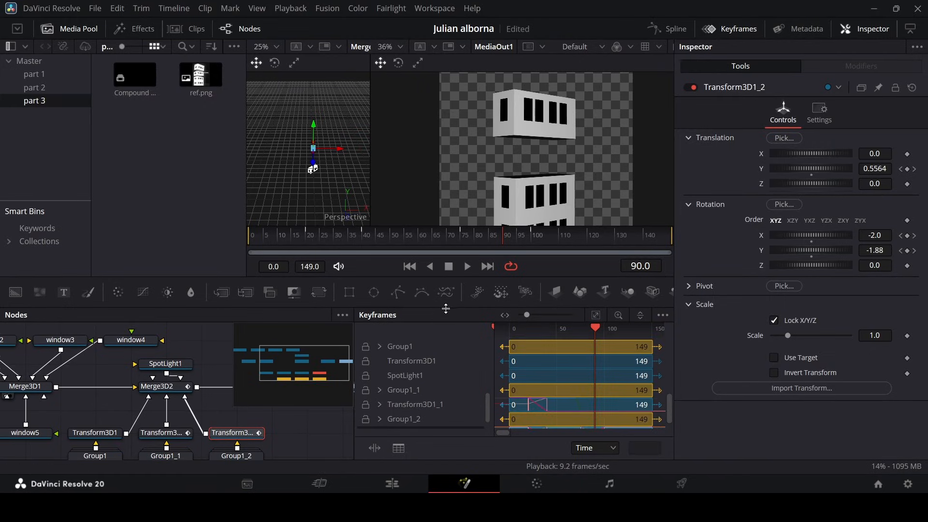
pyautogui.moveTo(446, 308); pyautogui.dragTo(445, 272)
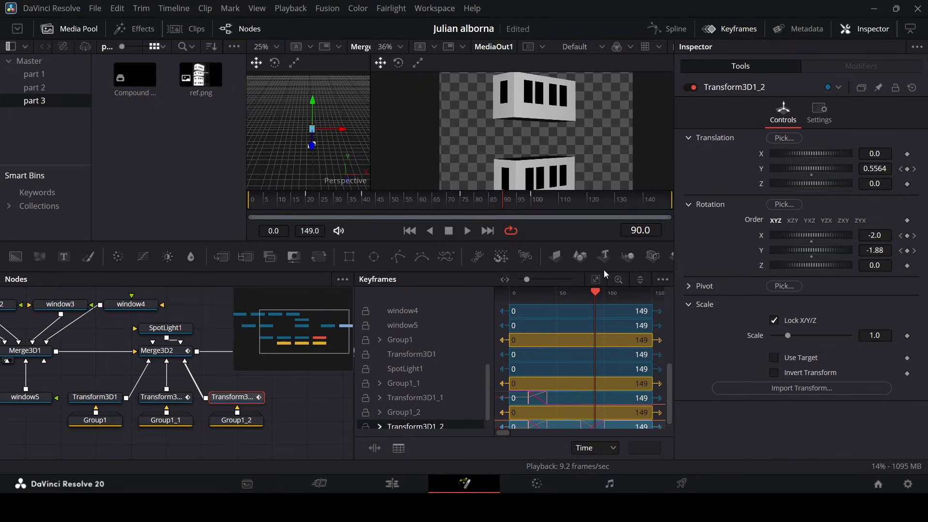
pyautogui.click(379, 426)
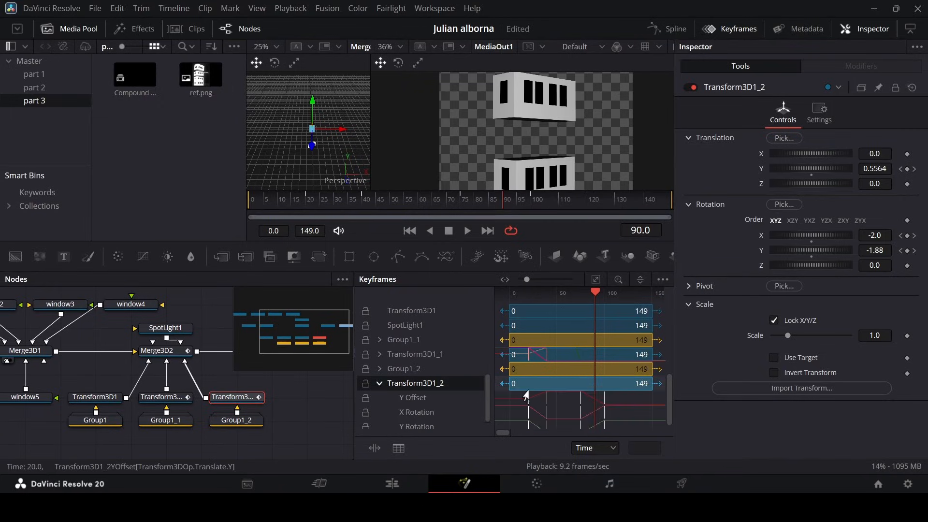
# - Move Transform3D1_2's final offset and rotation keyframes from frame 100 to frame 91, and play back the faster descent
pyautogui.click(628, 430)
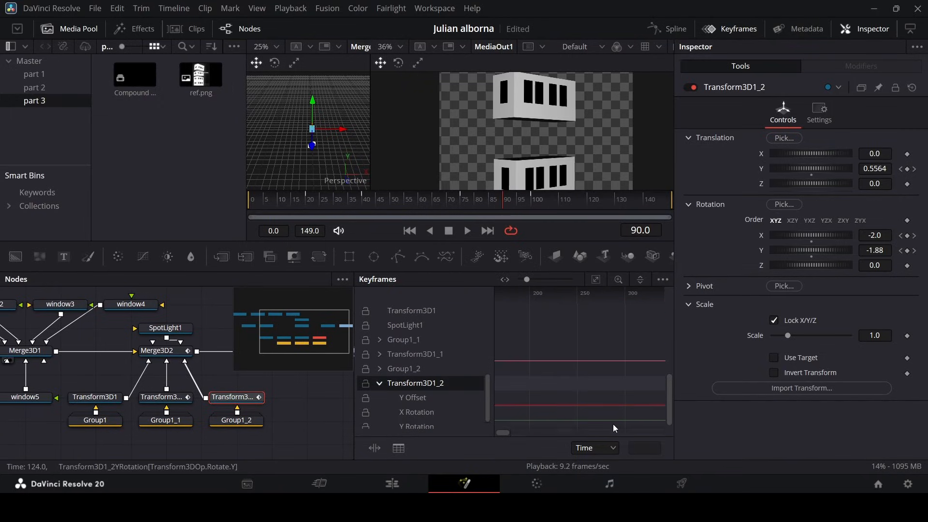
pyautogui.click(595, 280)
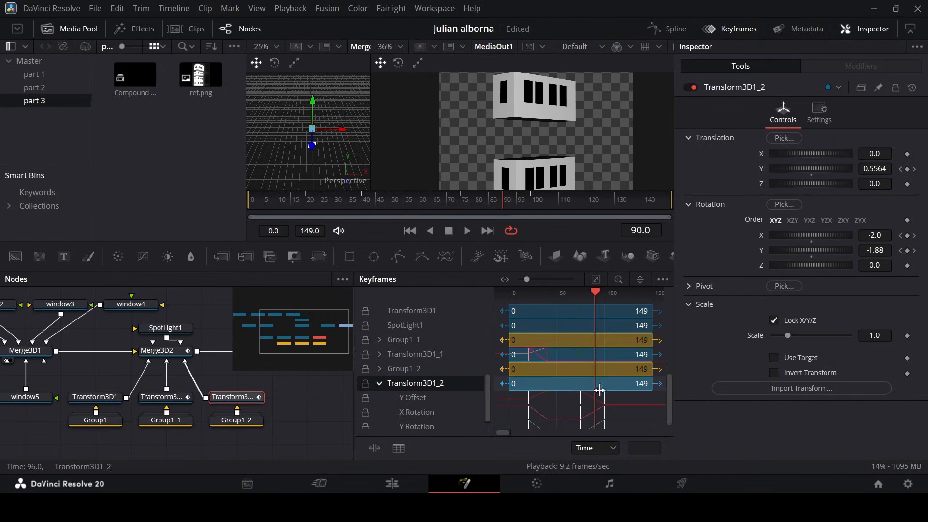
pyautogui.moveTo(622, 439); pyautogui.dragTo(622, 439)
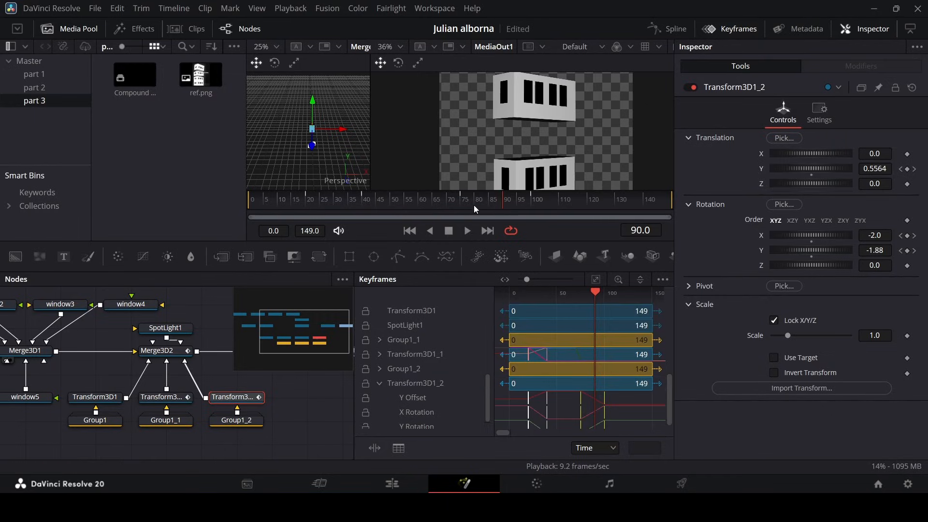
pyautogui.click(627, 405)
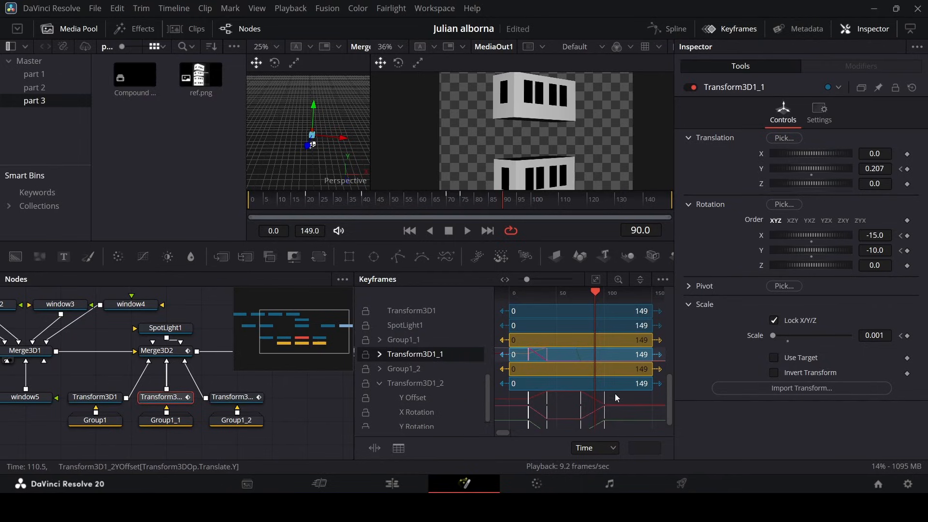
pyautogui.moveTo(604, 399); pyautogui.dragTo(598, 407)
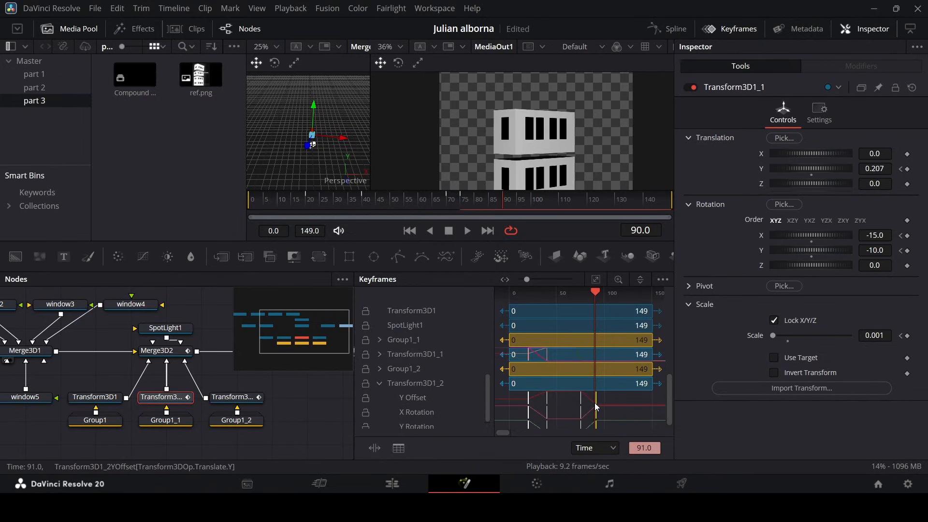
pyautogui.click(426, 200)
pyautogui.press('space')
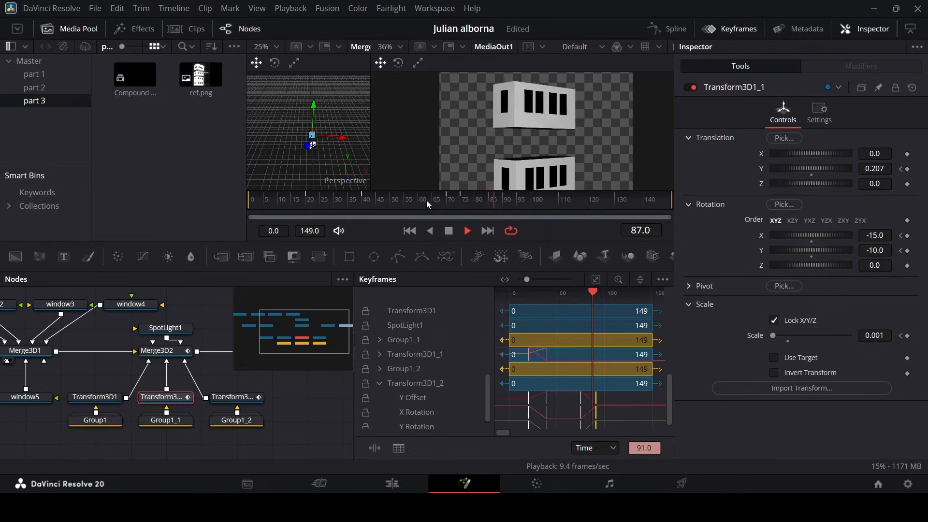
pyautogui.press('space')
# - Replace the keyframe editor with the spline editor and smooth Merge3D2's X Offset curve between frames 0 and 20
pyautogui.click(730, 28)
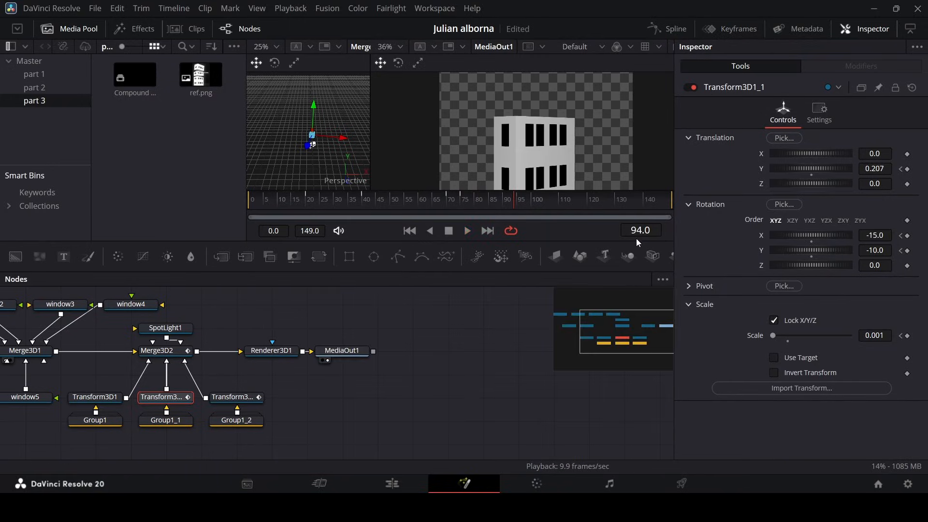
pyautogui.click(462, 404)
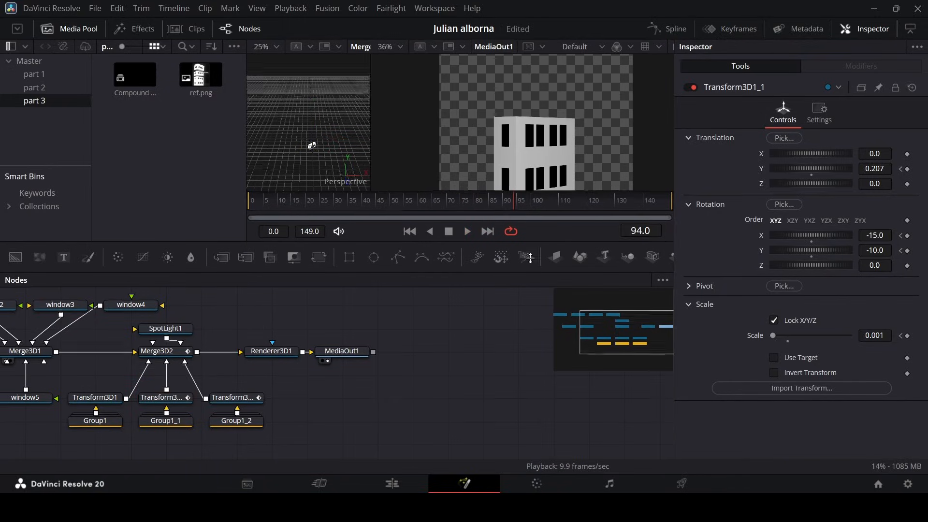
pyautogui.moveTo(528, 242); pyautogui.dragTo(529, 301)
pyautogui.moveTo(598, 387); pyautogui.dragTo(617, 382)
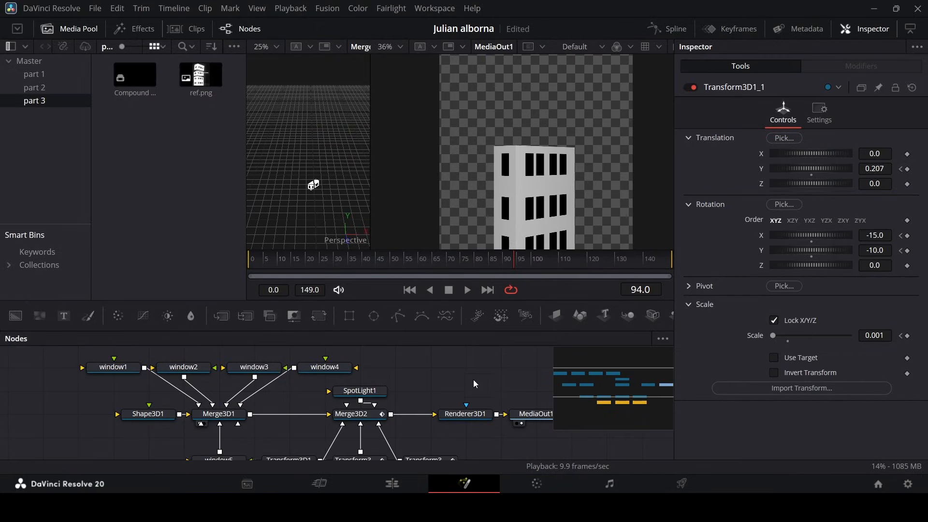
pyautogui.click(667, 29)
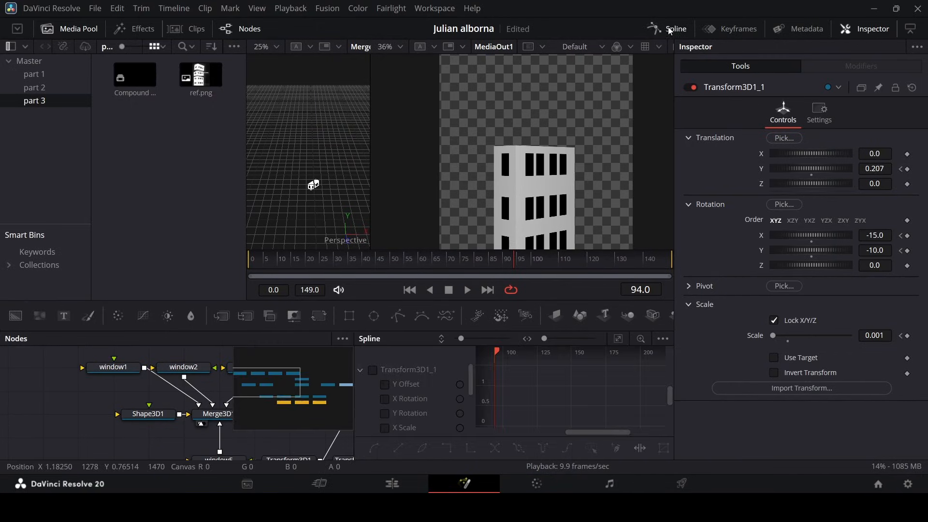
pyautogui.click(360, 371)
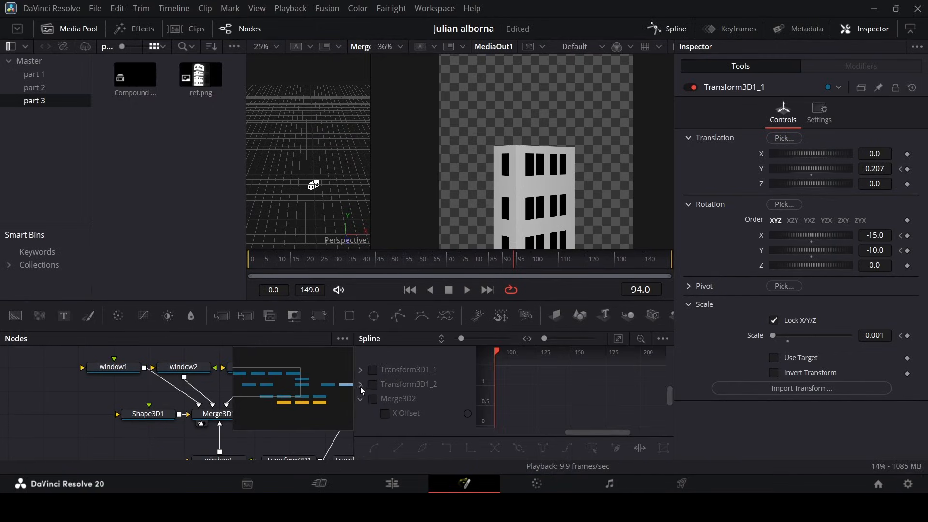
pyautogui.click(392, 418)
pyautogui.click(621, 340)
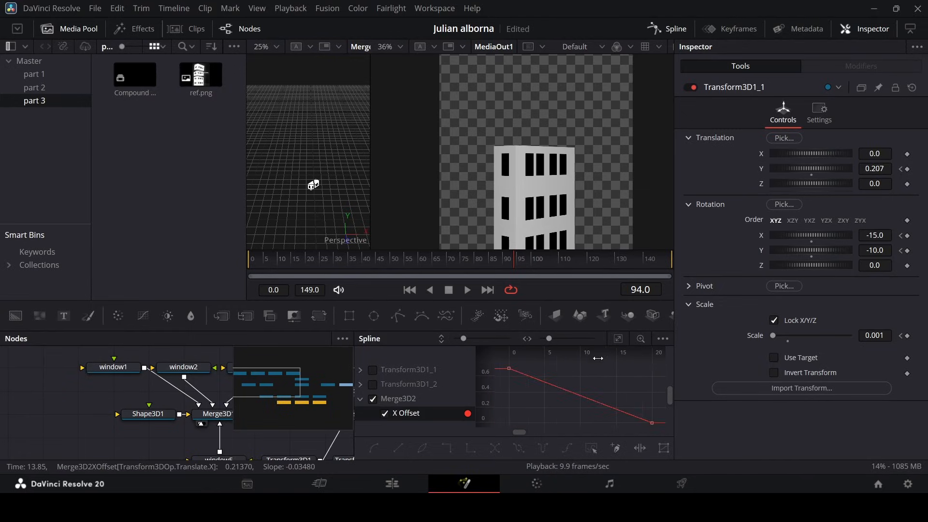
pyautogui.moveTo(532, 420); pyautogui.dragTo(666, 364)
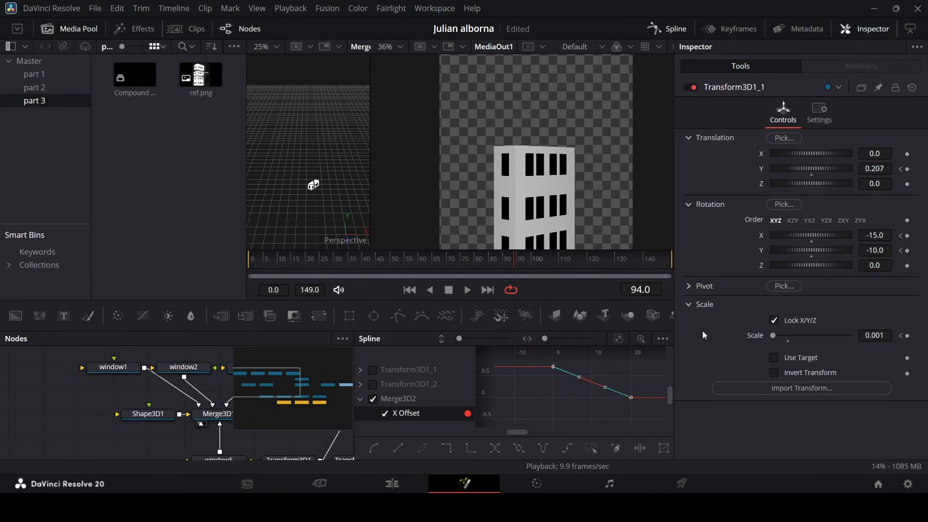
pyautogui.hotkey('shift', 's')
pyautogui.click(670, 30)
# - Play back the animation from frame 0 to just past frame 100 with the whole building in view
pyautogui.moveTo(359, 265); pyautogui.dragTo(212, 270)
pyautogui.press('space')
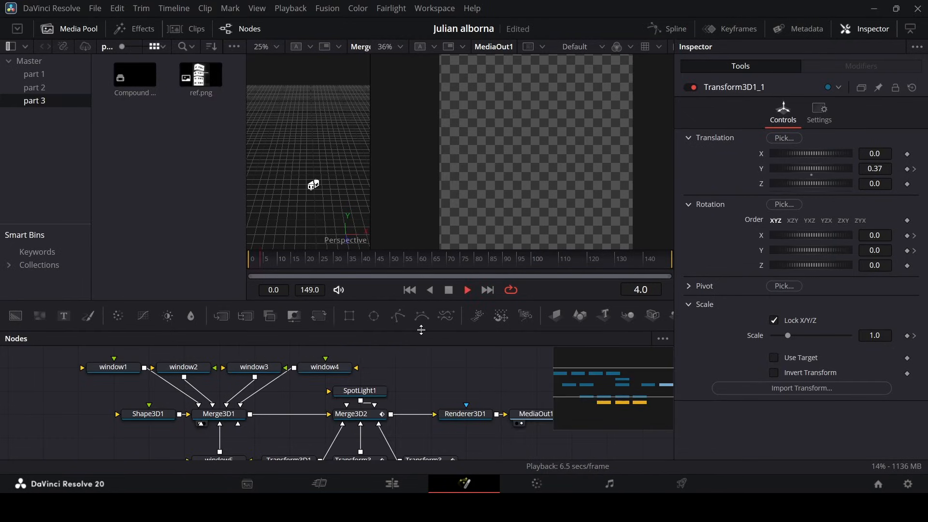
pyautogui.scroll(-2, 561, 189)
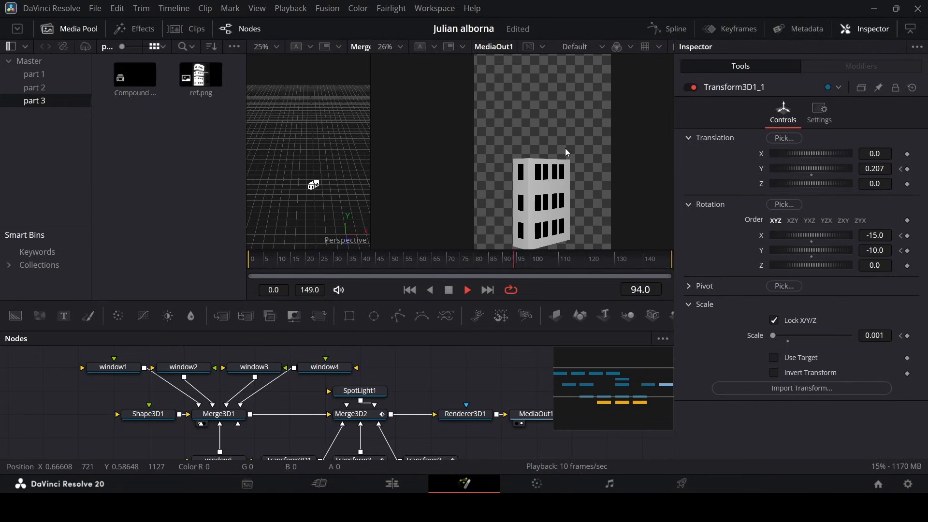
pyautogui.press('space')
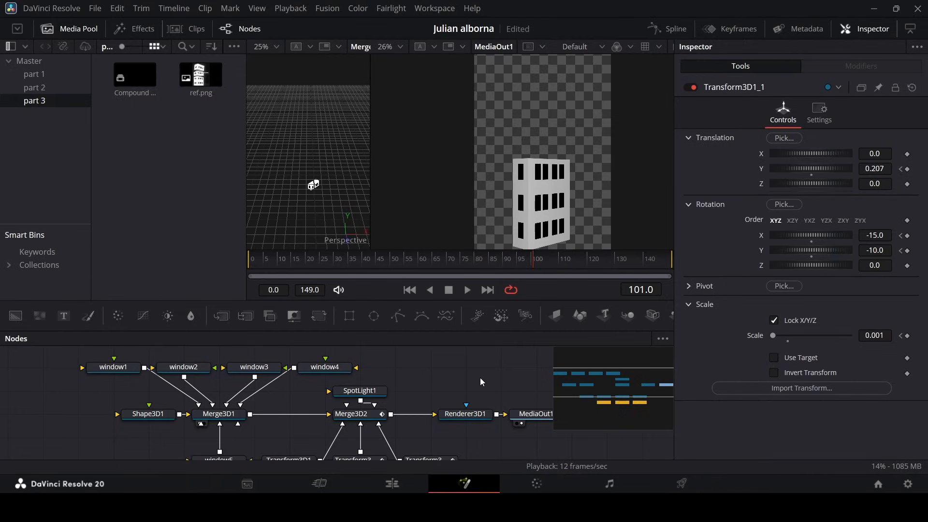
# - Keyframe Merge3D2's X translation at 0 on frame 100 and -0.116 on frame 149, and play back the drift
pyautogui.click(355, 414)
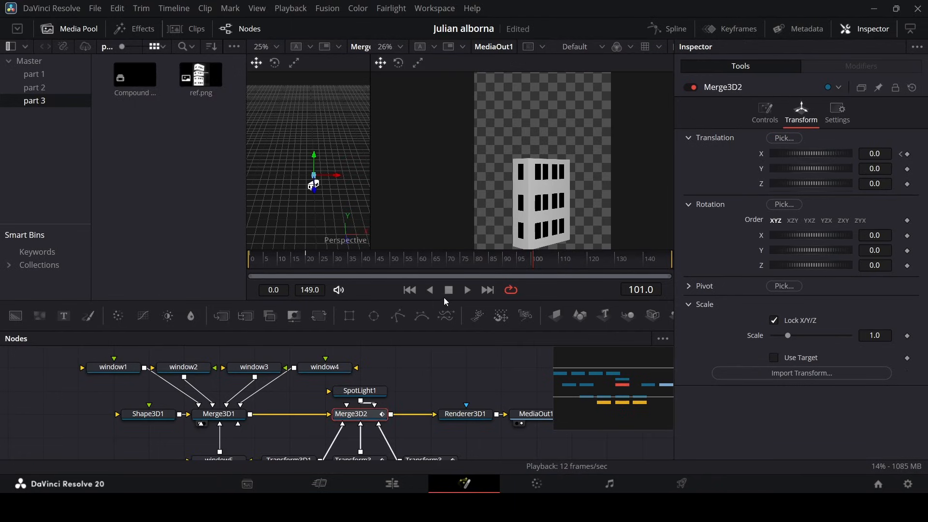
pyautogui.moveTo(413, 260); pyautogui.dragTo(531, 268)
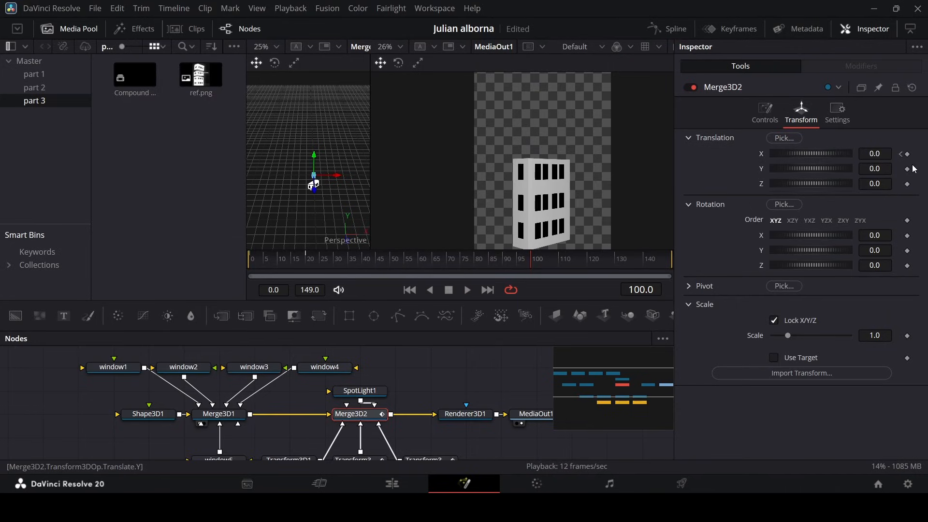
pyautogui.moveTo(563, 262); pyautogui.dragTo(712, 263)
pyautogui.moveTo(829, 154); pyautogui.dragTo(822, 156)
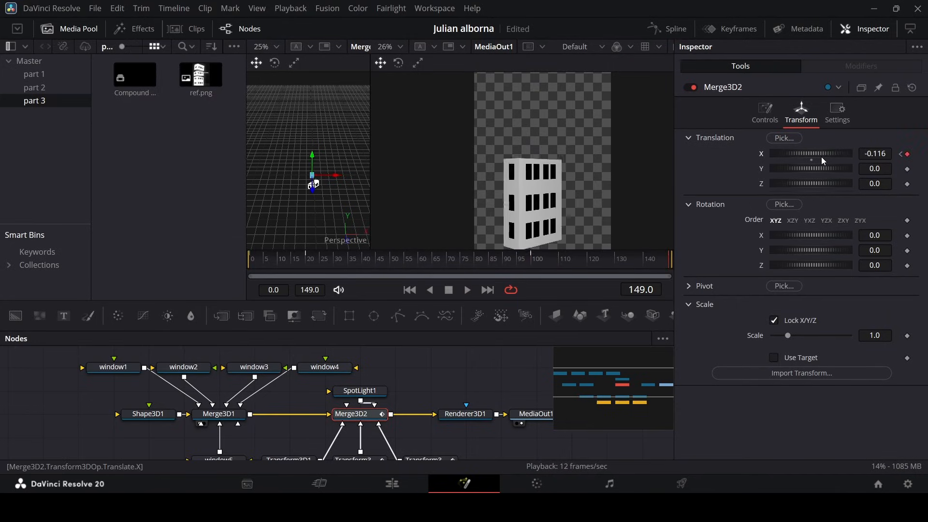
pyautogui.rightClick(822, 157)
pyautogui.click(518, 377)
pyautogui.click(518, 377)
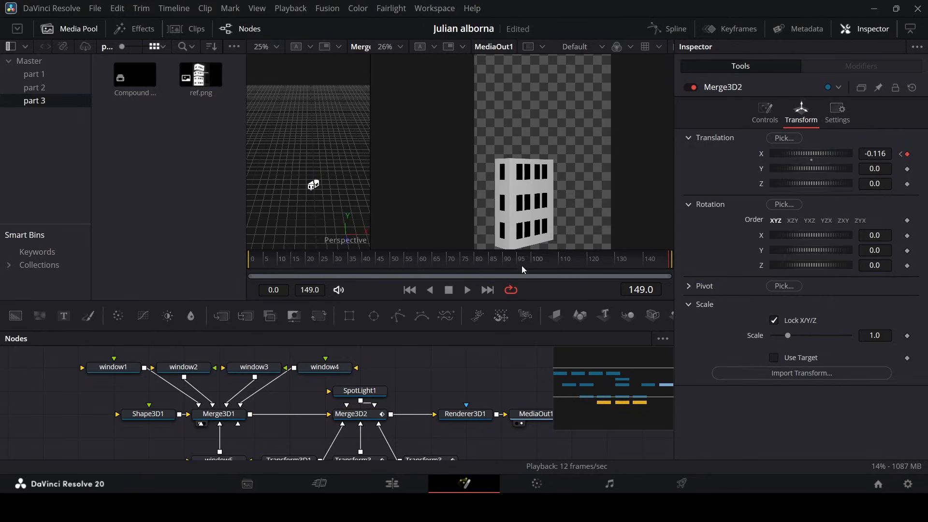
pyautogui.click(521, 265)
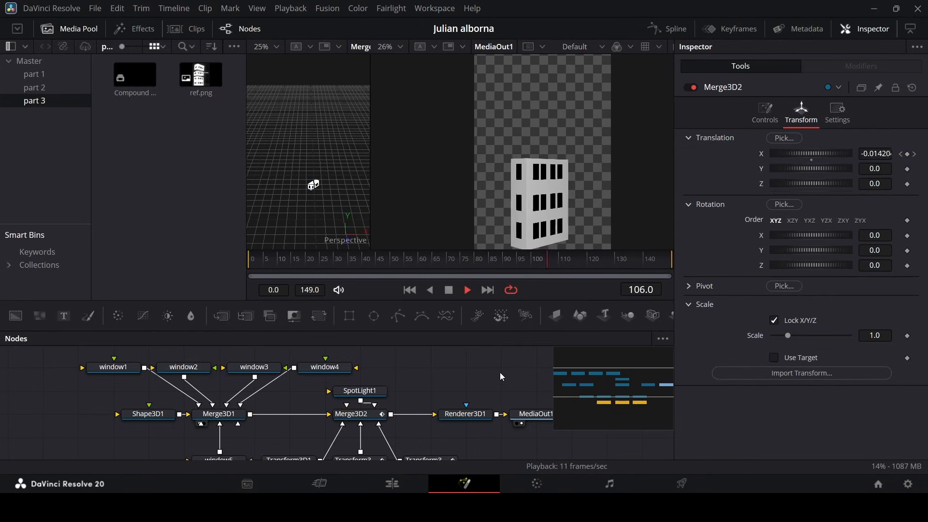
pyautogui.press('space')
# - Ease Merge3D2's X Offset curve at the frame 100 and 149 keyframes, and play back the animation from frame 0
pyautogui.click(670, 28)
pyautogui.click(618, 338)
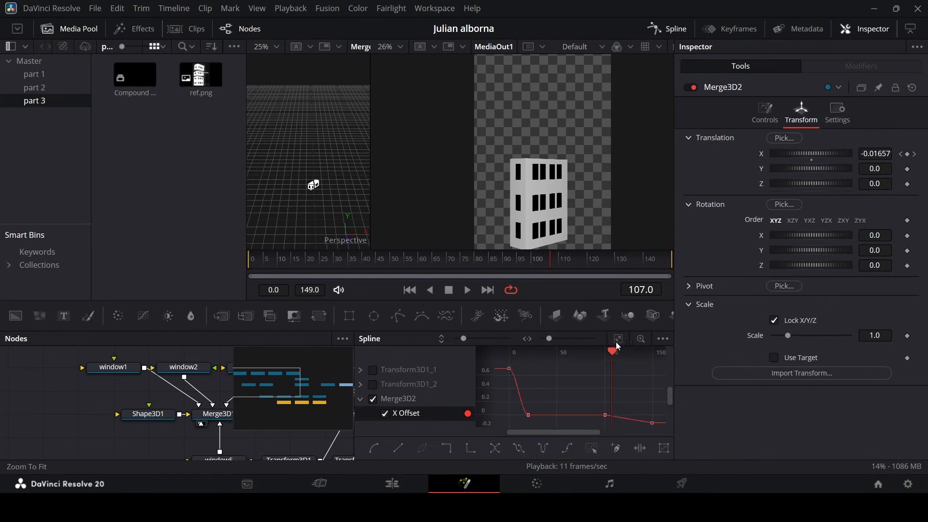
pyautogui.moveTo(484, 387); pyautogui.dragTo(484, 417)
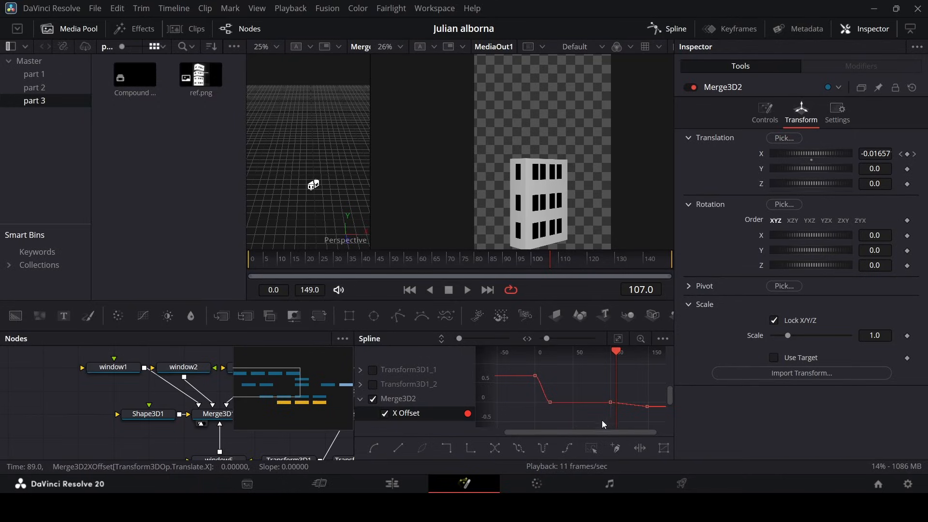
pyautogui.moveTo(603, 425); pyautogui.dragTo(672, 382)
pyautogui.press('f')
pyautogui.click(659, 29)
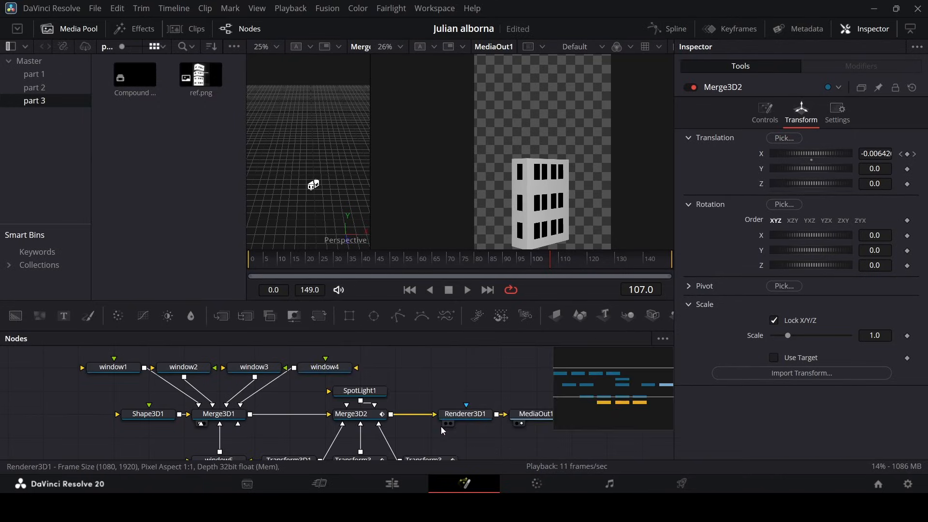
pyautogui.press('Home')
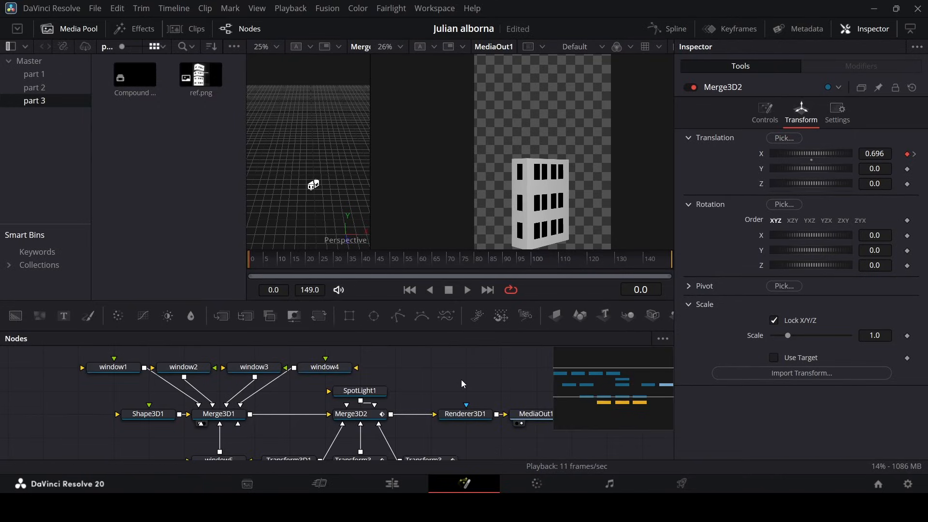
pyautogui.press('space')
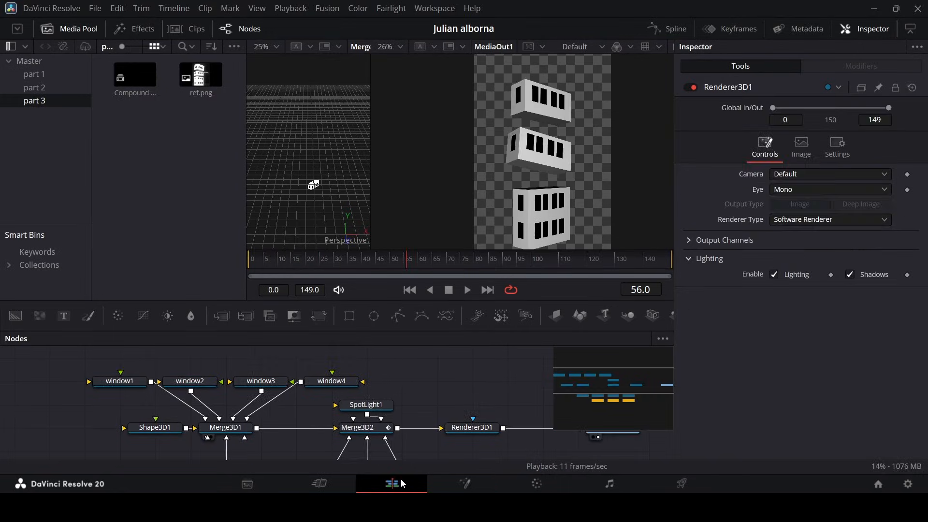
# - Return to the Edit page and convert the building's Fusion composition into a new compound clip
pyautogui.click(399, 481)
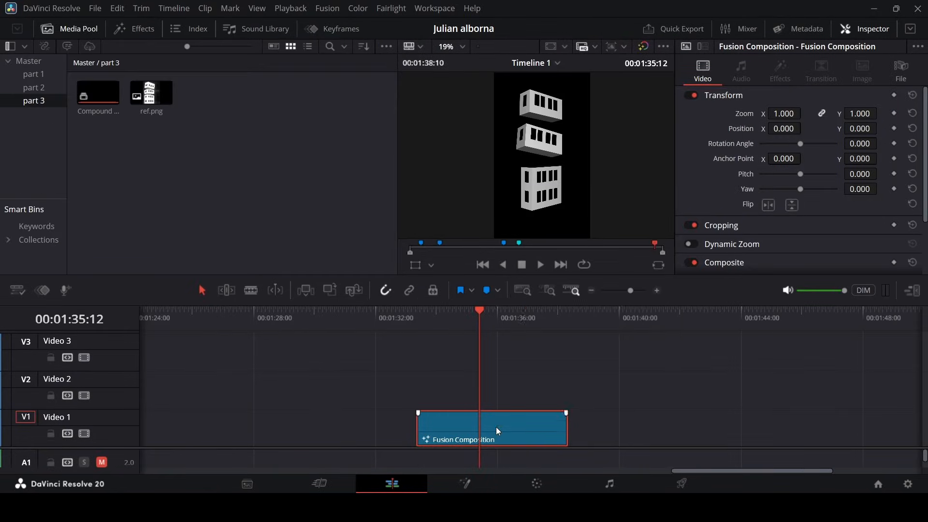
pyautogui.rightClick(496, 428)
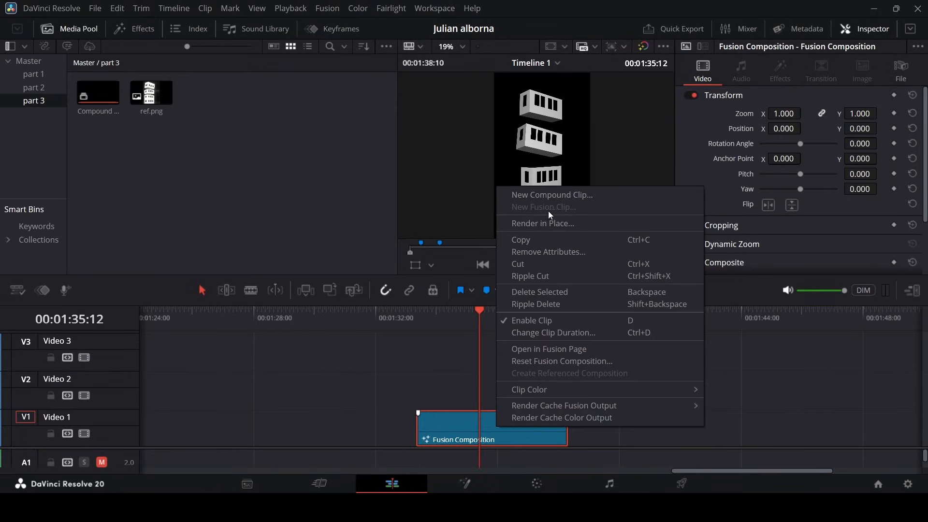
pyautogui.click(556, 194)
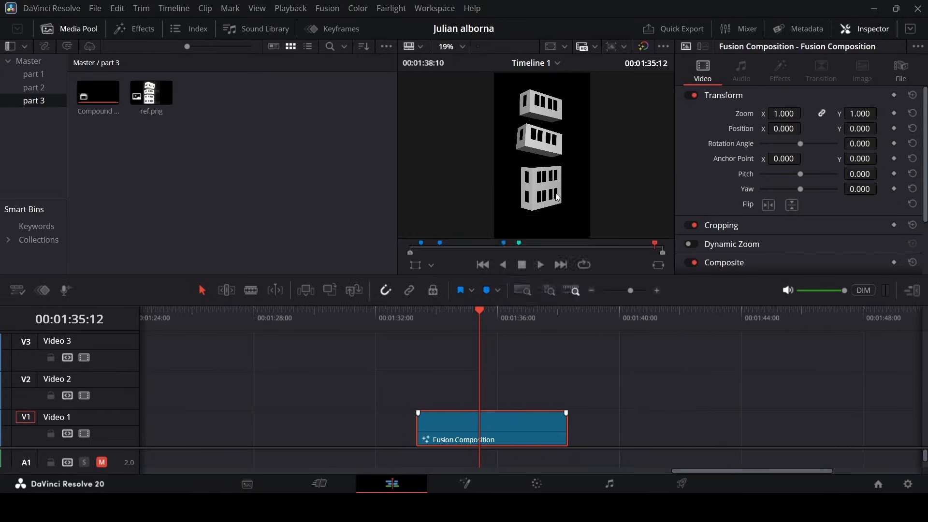
pyautogui.click(552, 289)
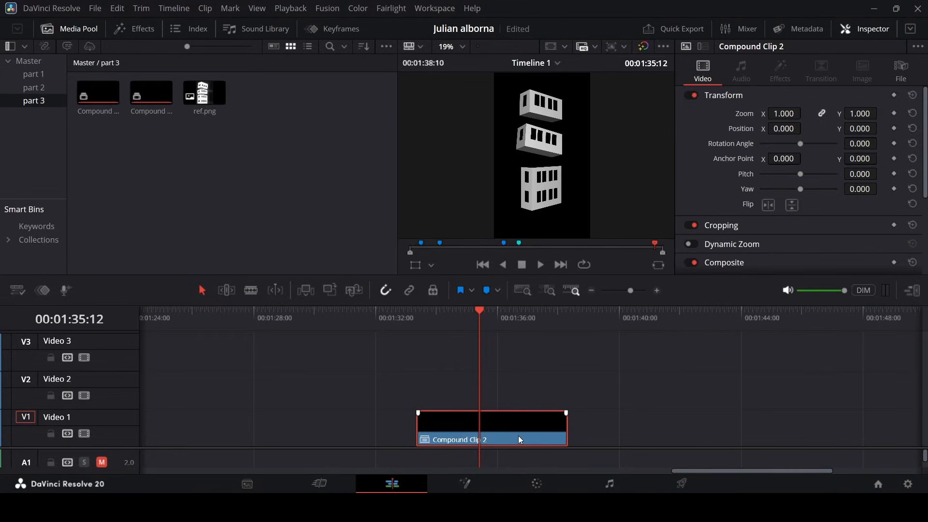
# - Move the building's compound clip to Video 2 and place a copy of the earlier gradient background composition beneath it on Video 1
pyautogui.moveTo(519, 436); pyautogui.dragTo(489, 401)
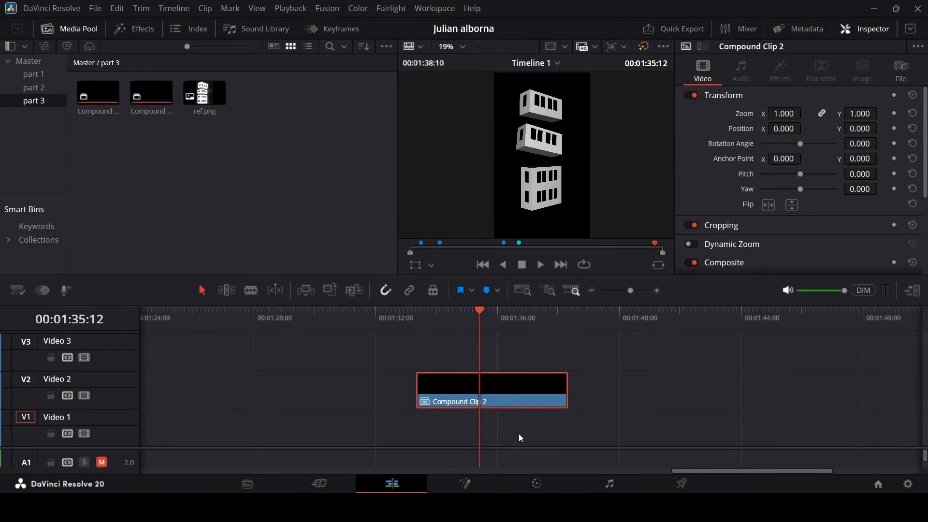
pyautogui.hscroll(-10, 519, 434)
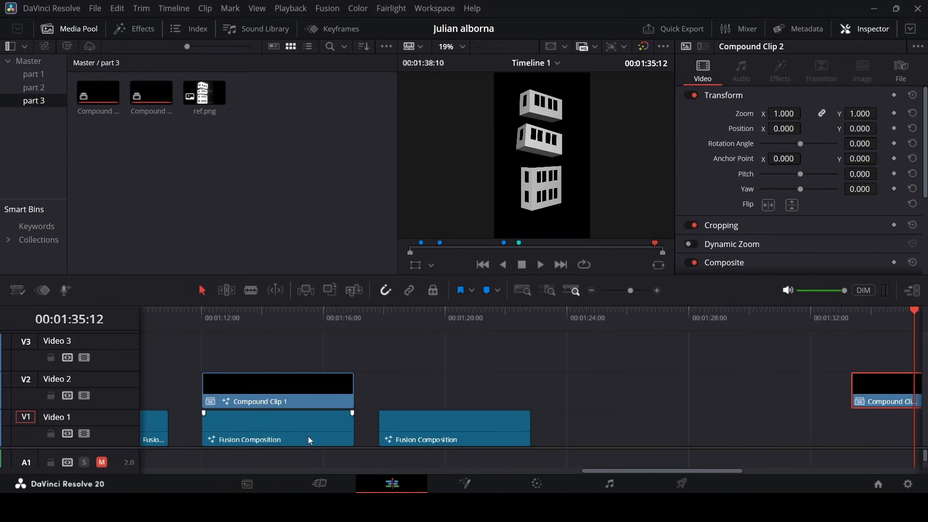
pyautogui.moveTo(309, 437); pyautogui.dragTo(785, 433)
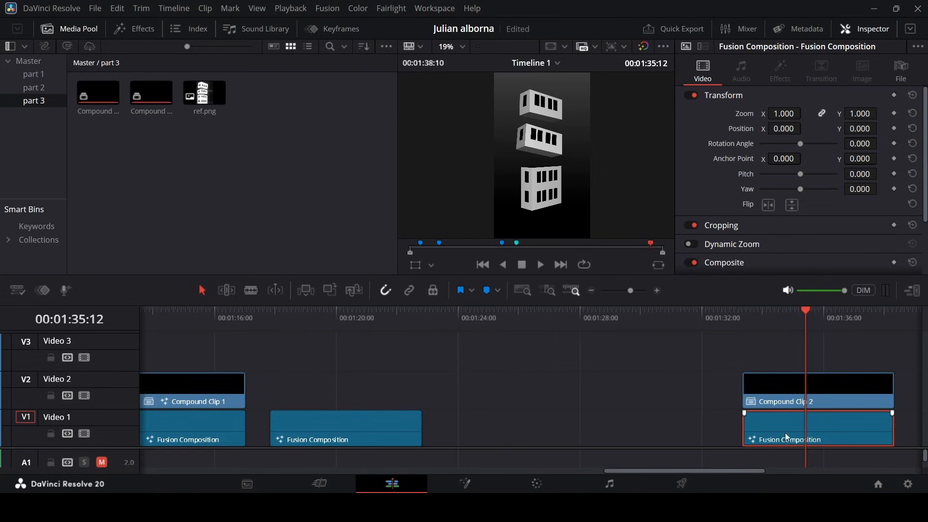
pyautogui.hscroll(5, 587, 416)
# - Open the copied background composition in Fusion and examine Background1's linear gradient settings
pyautogui.rightClick(577, 419)
pyautogui.click(623, 341)
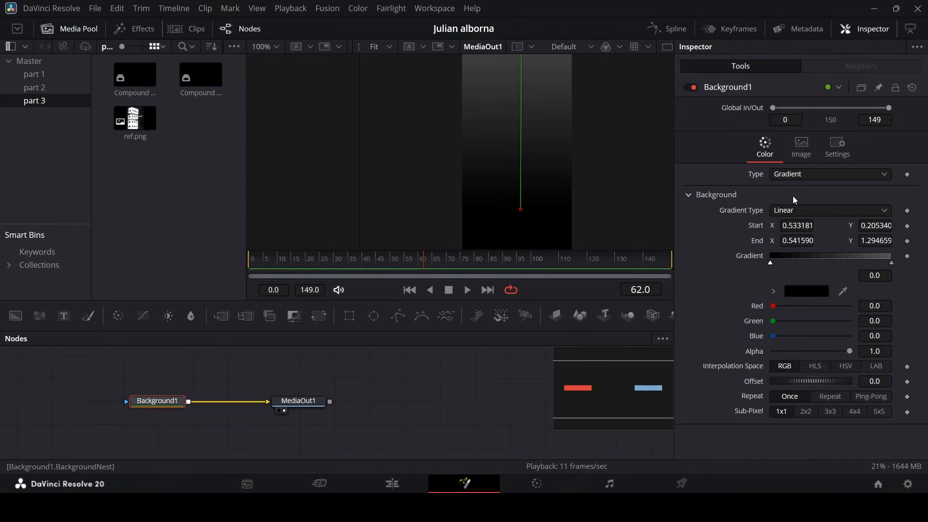
pyautogui.click(791, 209)
pyautogui.click(787, 222)
pyautogui.hotkey('shift', '4')
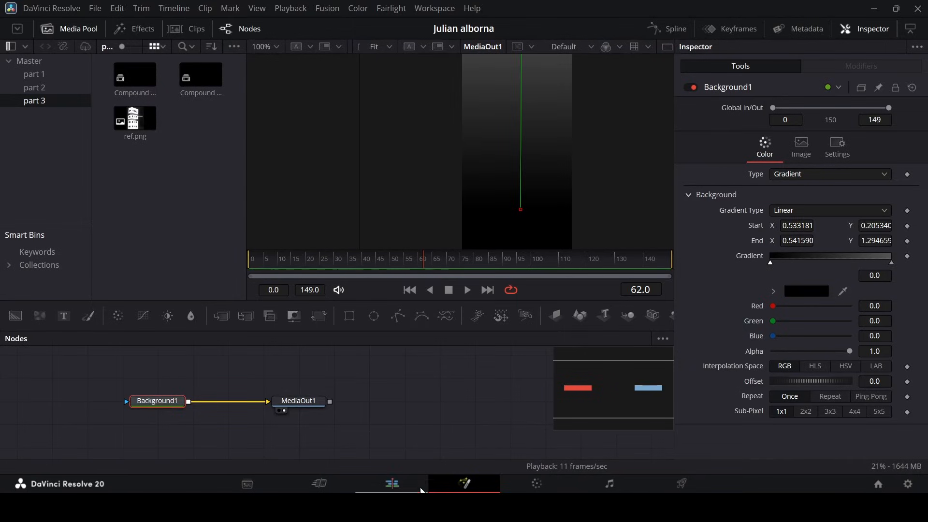
# - Return to the Edit page and open the building's compound clip on Video 2 in Fusion
pyautogui.click(651, 371)
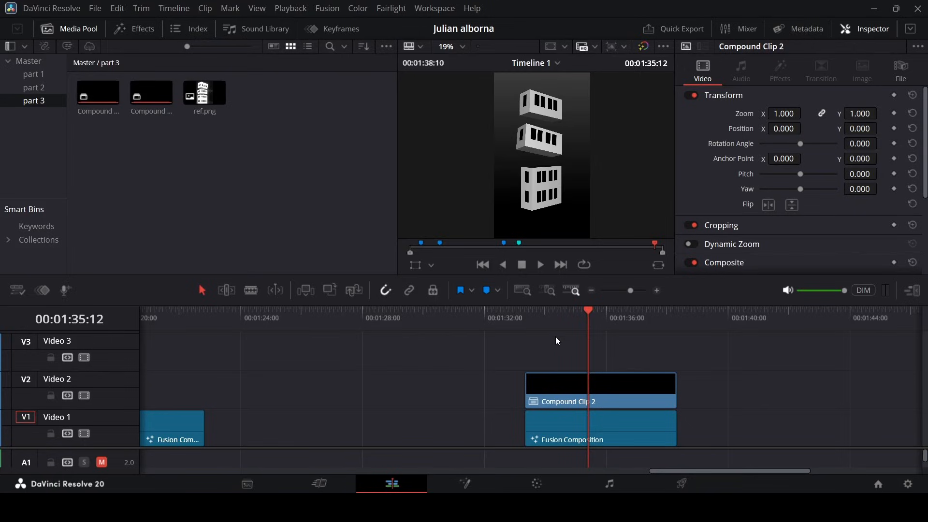
pyautogui.moveTo(556, 327); pyautogui.dragTo(589, 323)
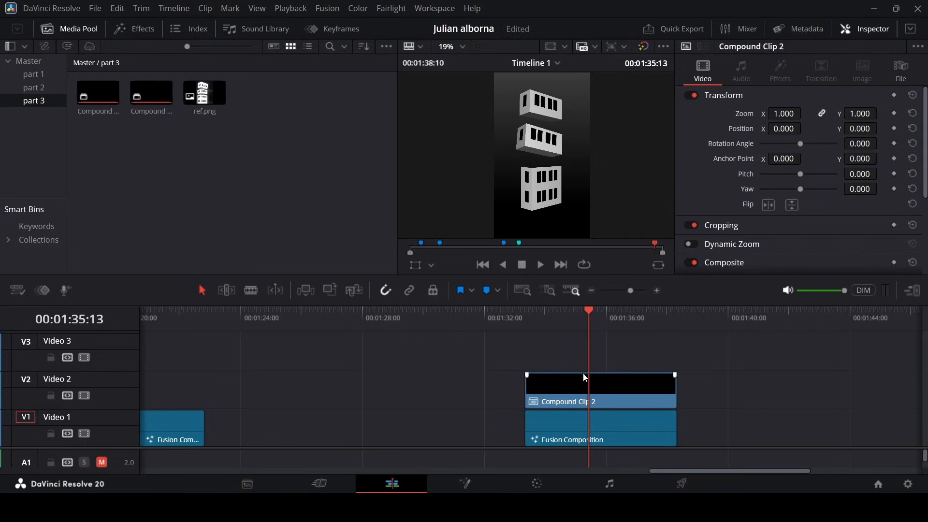
pyautogui.click(575, 392)
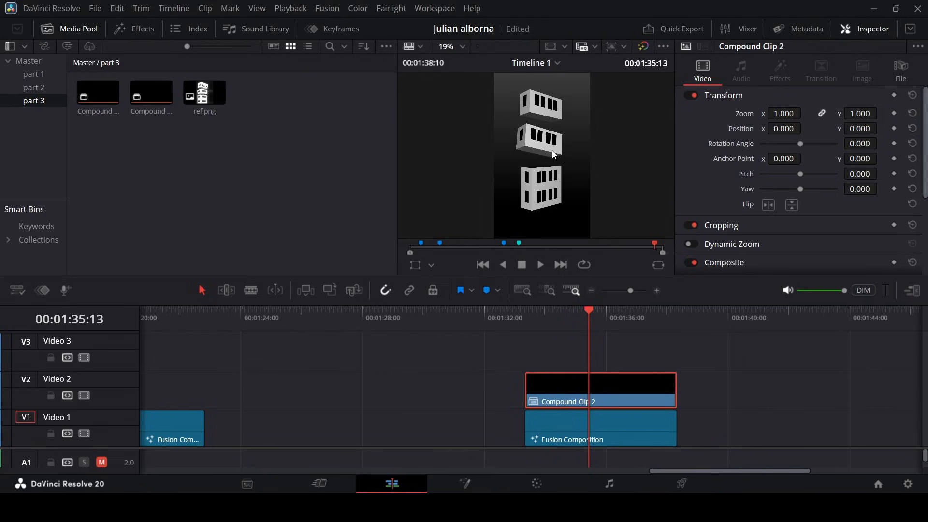
pyautogui.rightClick(597, 393)
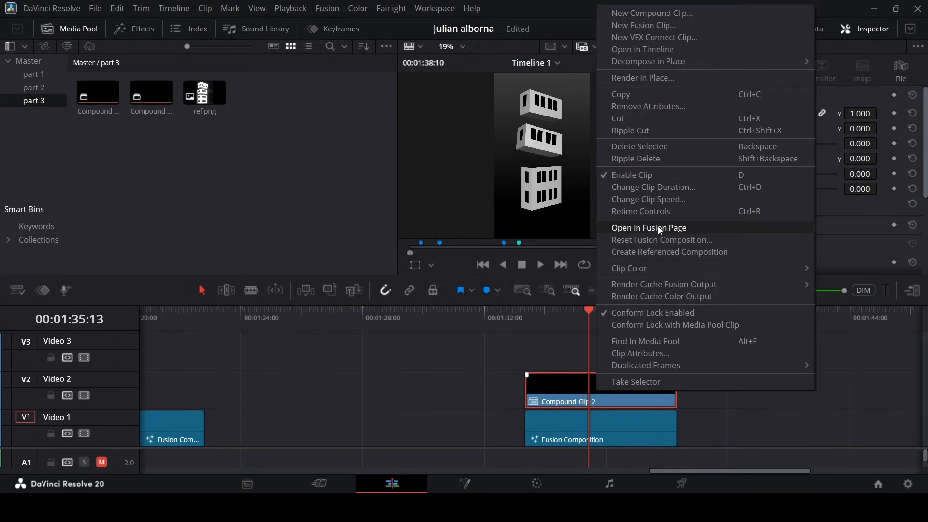
pyautogui.click(670, 227)
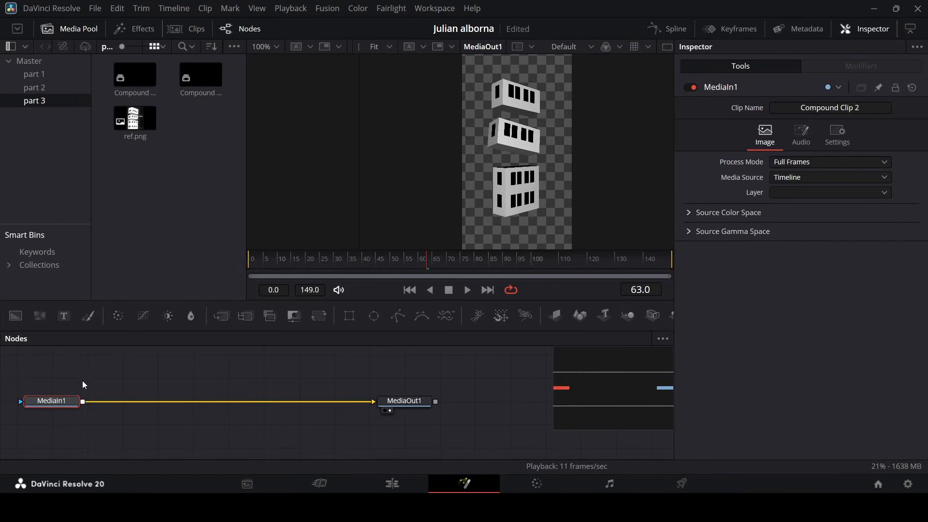
# - Add a Glow node after MediaIn1 and set its Glow Size to 100
pyautogui.hotkey('shift', 'space')
pyautogui.write('spot')
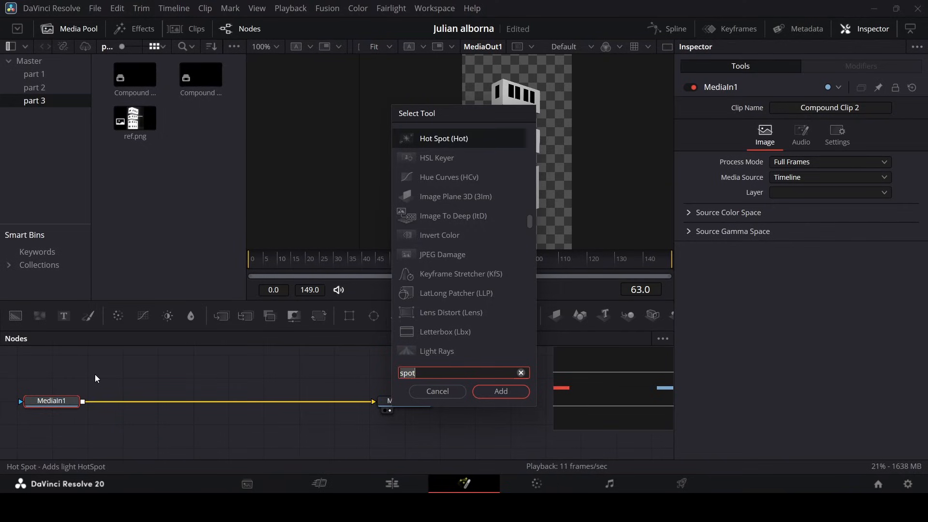
pyautogui.press('BackSpace')
pyautogui.press('BackSpace')
pyautogui.press('BackSpace')
pyautogui.press('BackSpace')
pyautogui.write('glow')
pyautogui.press('Return')
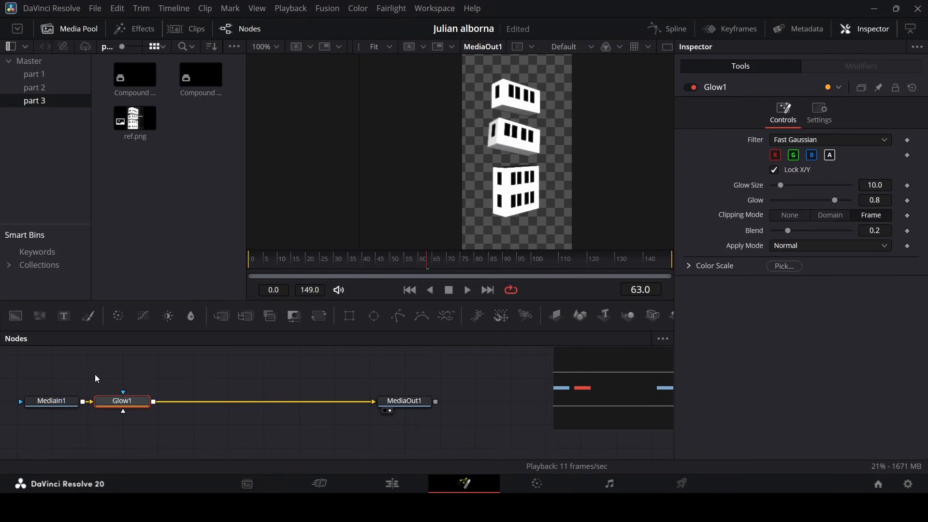
pyautogui.moveTo(780, 185); pyautogui.dragTo(895, 187)
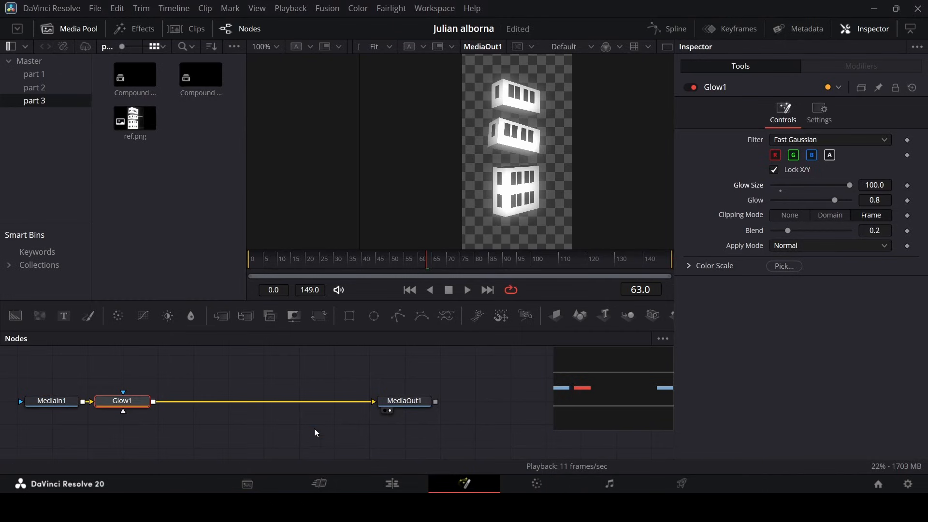
# - Return to the Edit page and compare the glowing building with the reference video on Video 1 around 00:00:45
pyautogui.click(426, 489)
pyautogui.hscroll(-15, 542, 348)
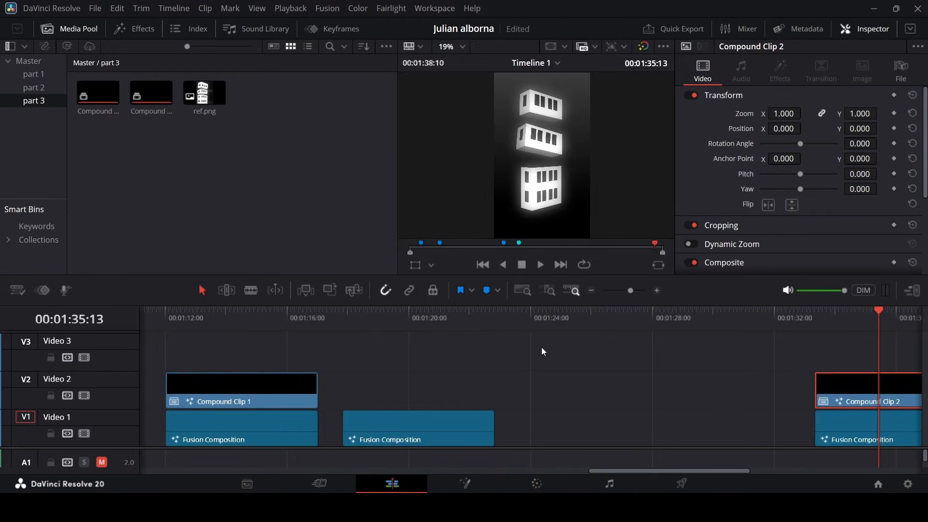
pyautogui.moveTo(357, 319); pyautogui.dragTo(304, 324)
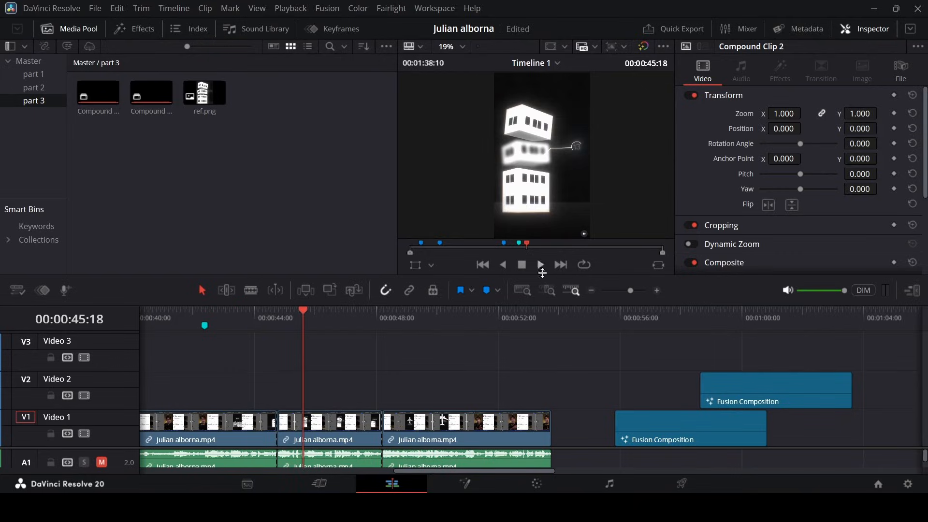
pyautogui.hscroll(15, 516, 387)
pyautogui.moveTo(464, 314); pyautogui.dragTo(436, 324)
# - Reopen the building's compound clip in Fusion, and add a Blur node after Glow1 masked by a Rectangle
pyautogui.rightClick(463, 387)
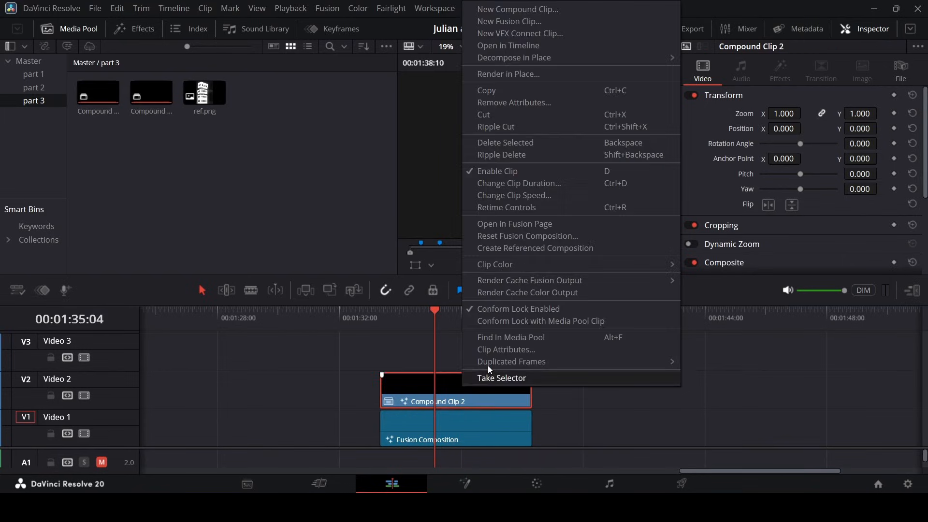
pyautogui.click(519, 223)
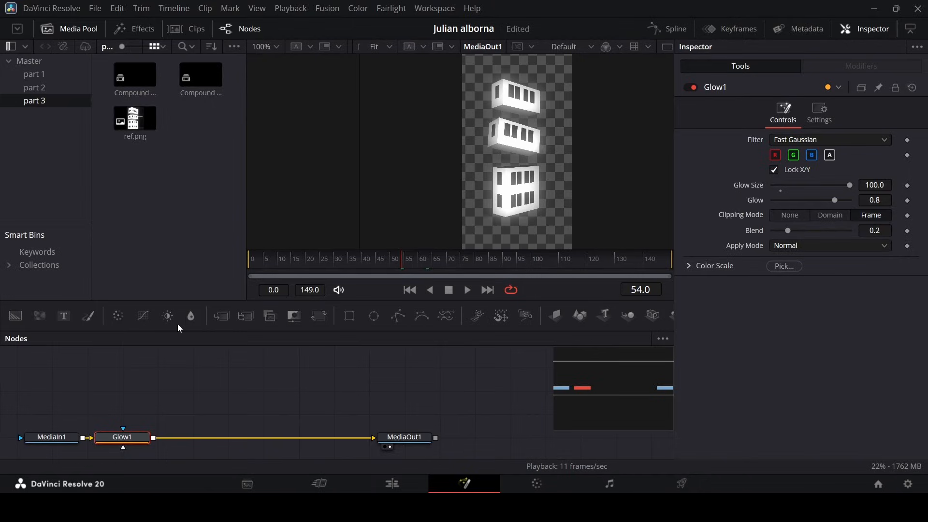
pyautogui.click(191, 316)
pyautogui.moveTo(198, 429); pyautogui.dragTo(283, 428)
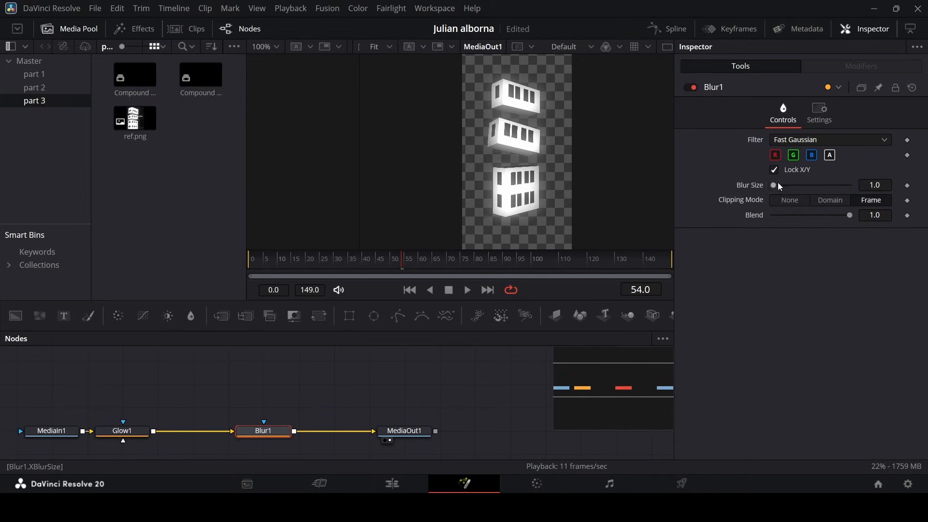
pyautogui.moveTo(776, 186)
pyautogui.mouseDown()
pyautogui.moveTo(797, 185)
pyautogui.moveTo(761, 186)
pyautogui.moveTo(855, 188)
pyautogui.moveTo(774, 193)
pyautogui.mouseUp()
pyautogui.click(341, 355)
pyautogui.moveTo(348, 315); pyautogui.dragTo(268, 437)
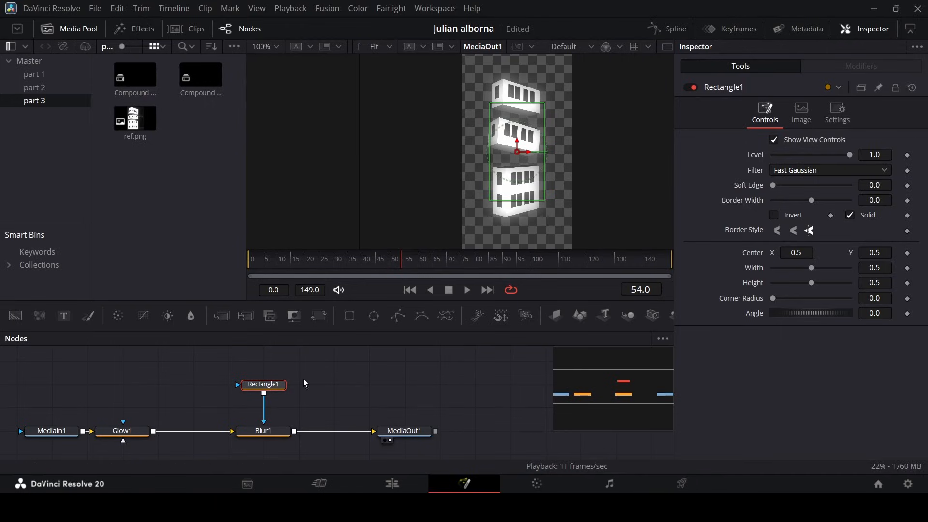
# - Fit the Rectangle1 mask around the middle floor with width 0.614, height 0.228 and Center Y about 0.576
pyautogui.moveTo(812, 283); pyautogui.dragTo(784, 284)
pyautogui.scroll(2, 495, 169)
pyautogui.moveTo(518, 180); pyautogui.dragTo(516, 159)
pyautogui.moveTo(784, 283); pyautogui.dragTo(821, 269)
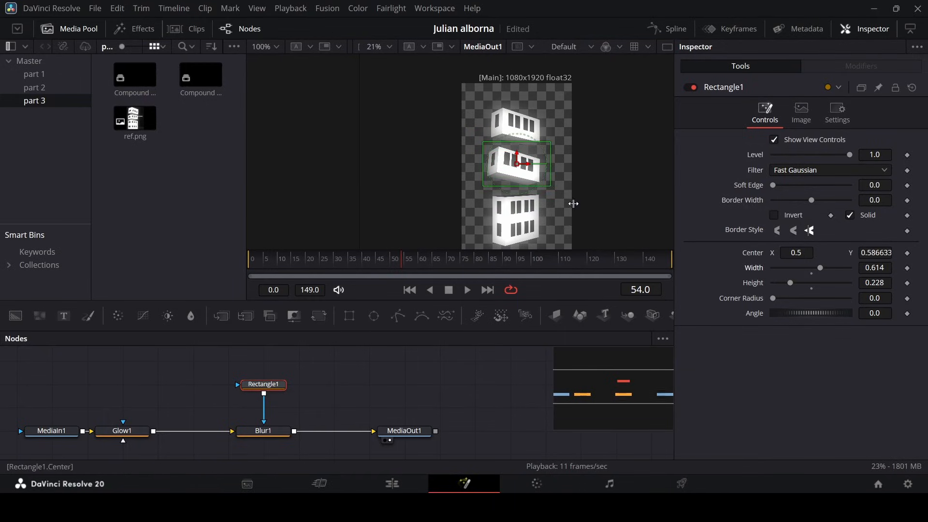
pyautogui.scroll(5, 491, 140)
pyautogui.moveTo(509, 135); pyautogui.dragTo(509, 141)
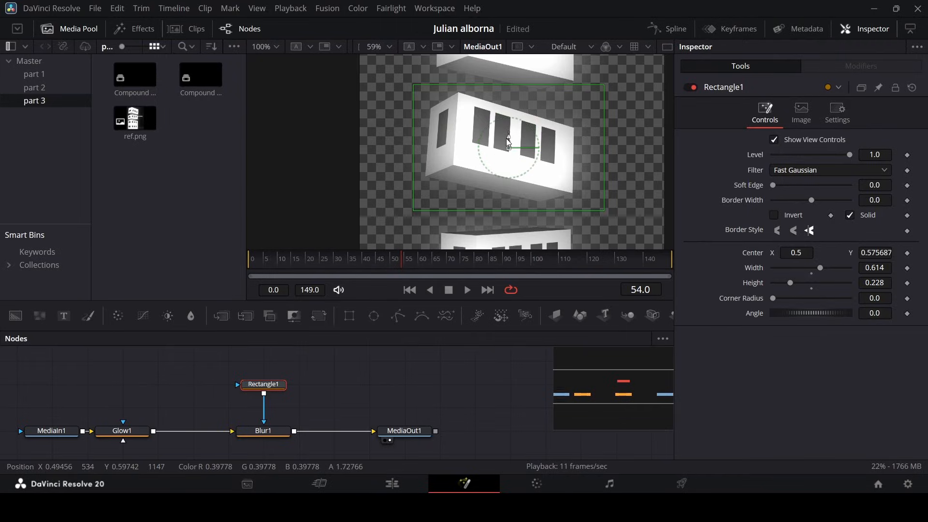
pyautogui.scroll(-4, 509, 143)
# - Set Blur1's Blur Size to 100 and Rectangle1's Soft Edge to about 0.06
pyautogui.click(271, 430)
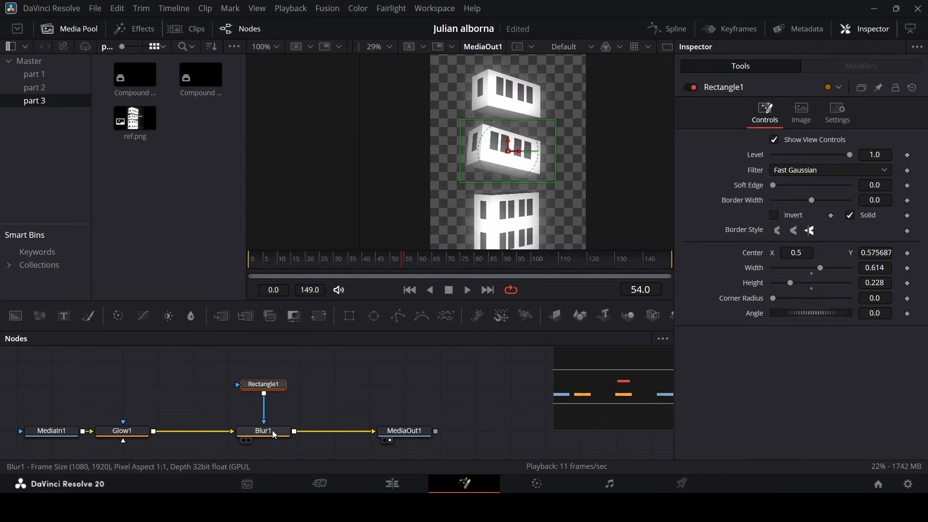
pyautogui.moveTo(773, 187); pyautogui.dragTo(866, 187)
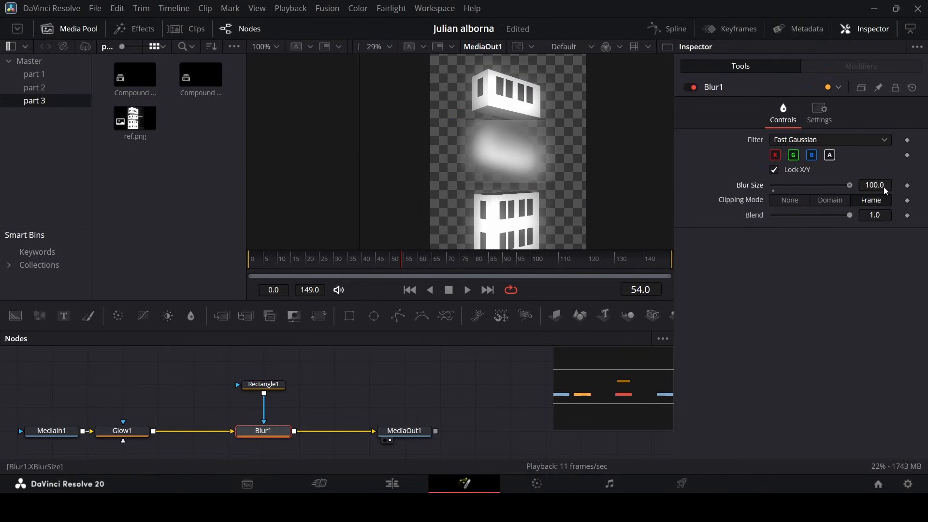
pyautogui.click(257, 385)
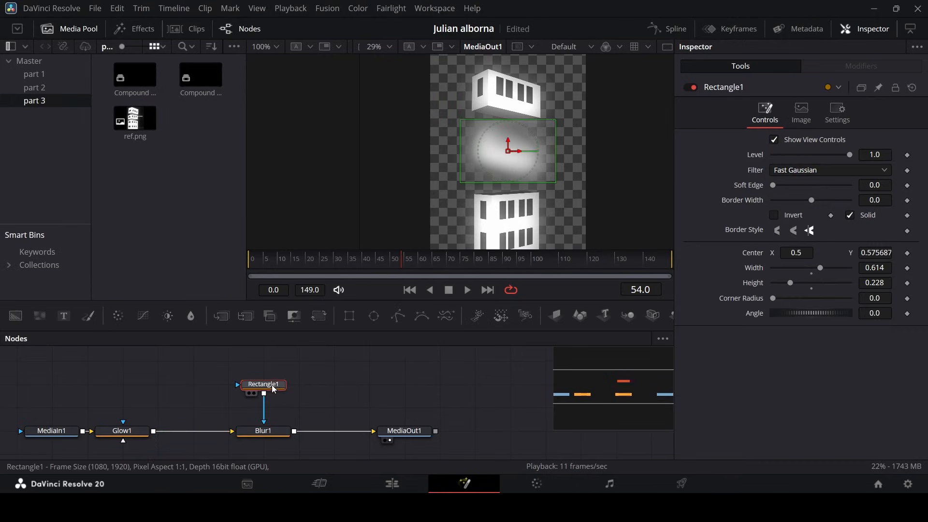
pyautogui.moveTo(774, 185); pyautogui.dragTo(797, 189)
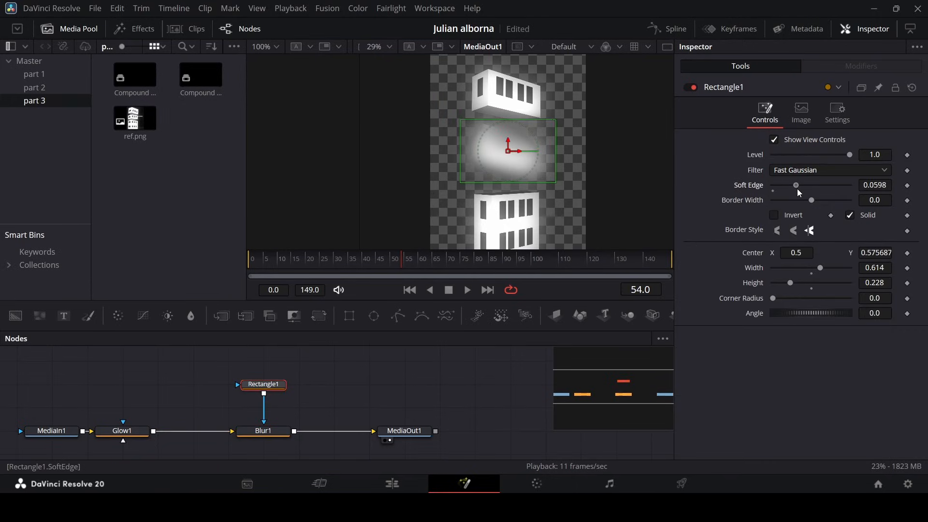
pyautogui.click(279, 428)
pyautogui.click(390, 383)
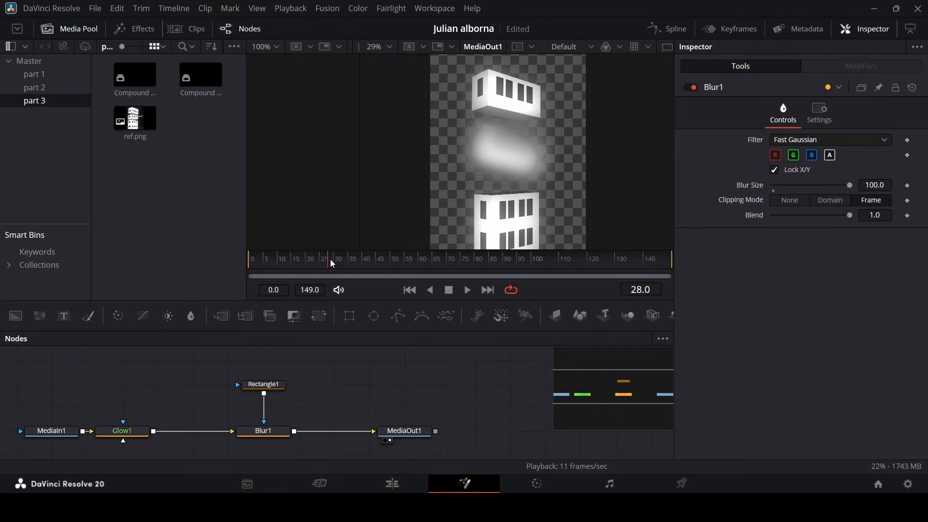
# - Keyframe Blur1's Blur Size at 0 on frame 60, 100 on frame 70 and 0 on frame 75
pyautogui.moveTo(330, 260); pyautogui.dragTo(426, 284)
pyautogui.click(280, 434)
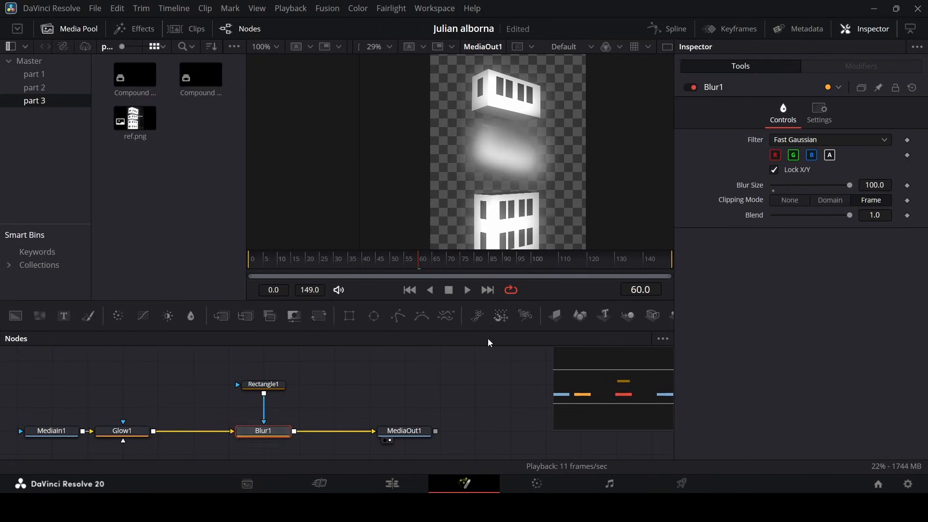
pyautogui.click(907, 186)
pyautogui.moveTo(850, 185); pyautogui.dragTo(760, 188)
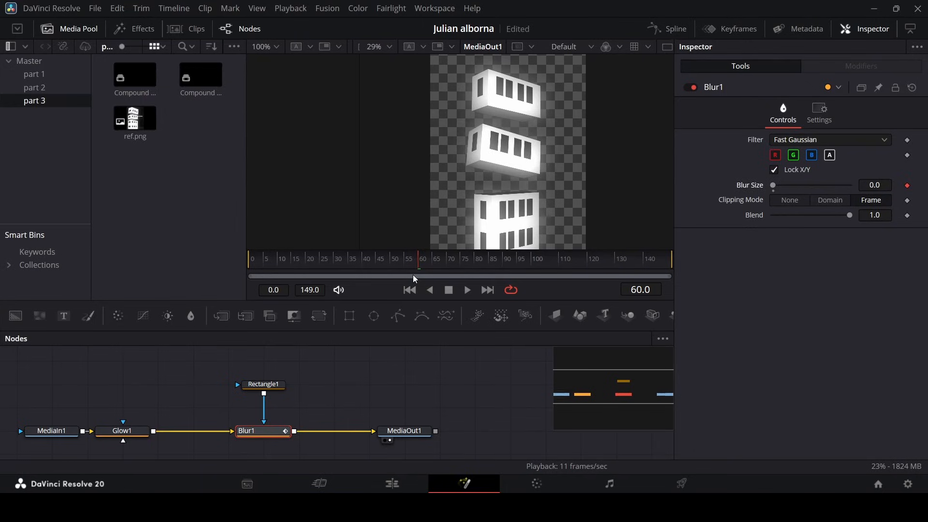
pyautogui.moveTo(429, 268); pyautogui.dragTo(446, 264)
pyautogui.moveTo(825, 185); pyautogui.dragTo(883, 186)
pyautogui.click(461, 262)
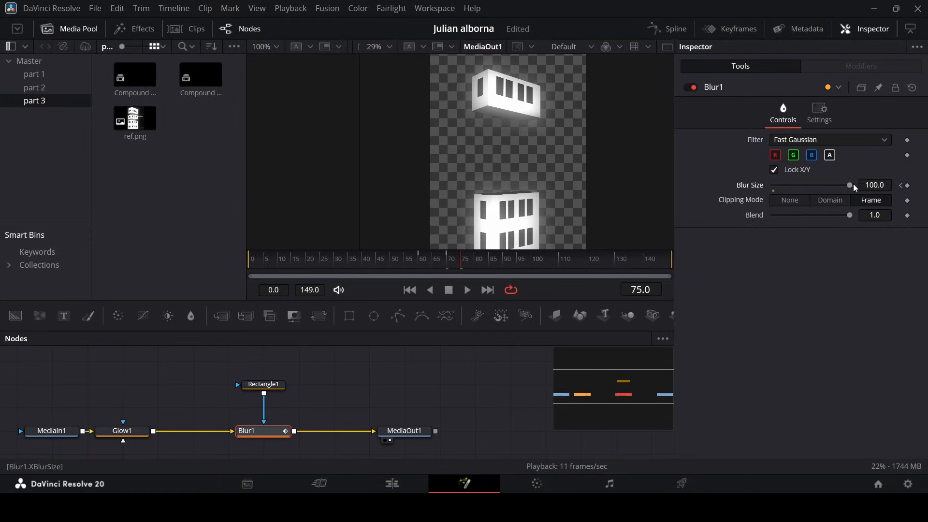
pyautogui.moveTo(847, 187); pyautogui.dragTo(772, 187)
pyautogui.moveTo(465, 262)
pyautogui.mouseDown()
pyautogui.moveTo(417, 271)
pyautogui.moveTo(462, 262)
pyautogui.mouseUp()
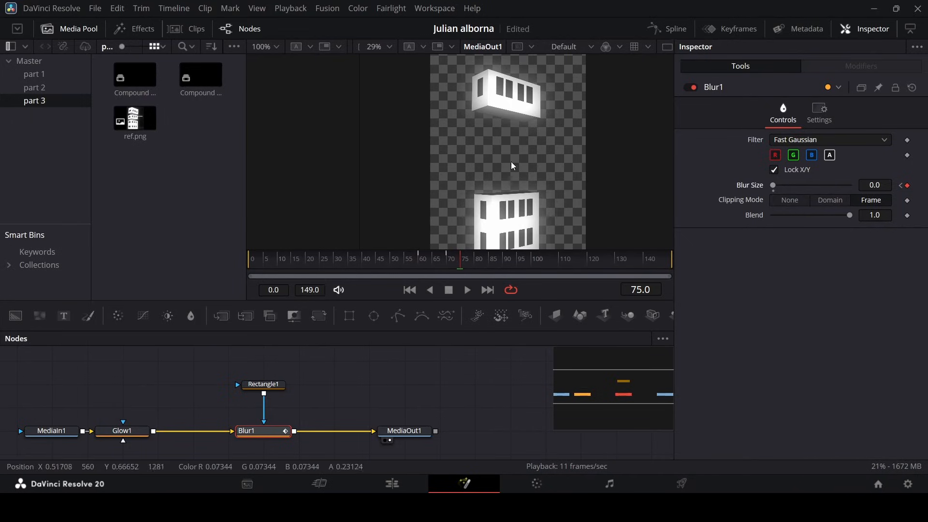
# - Play back the glowing building animation from frame 0 to check its motion
pyautogui.moveTo(60, 410); pyautogui.dragTo(362, 440)
pyautogui.moveTo(340, 250); pyautogui.dragTo(169, 268)
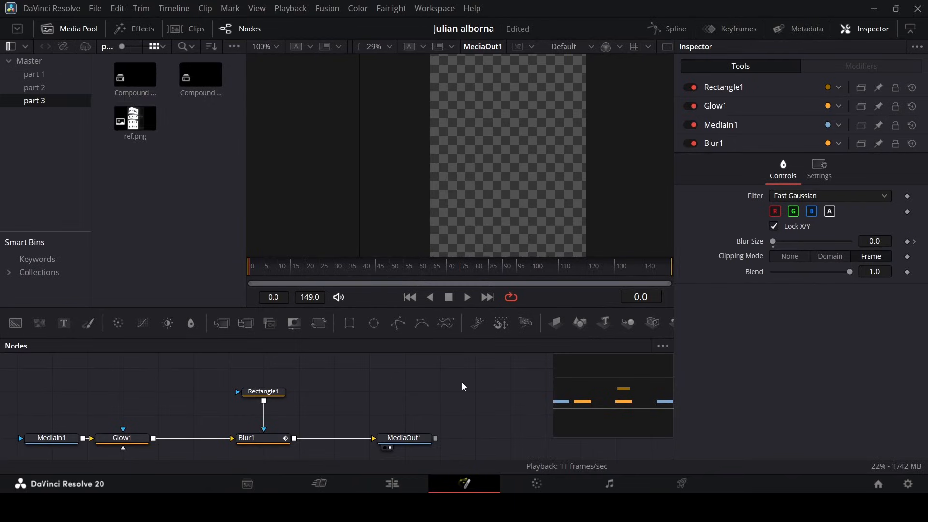
pyautogui.press('space')
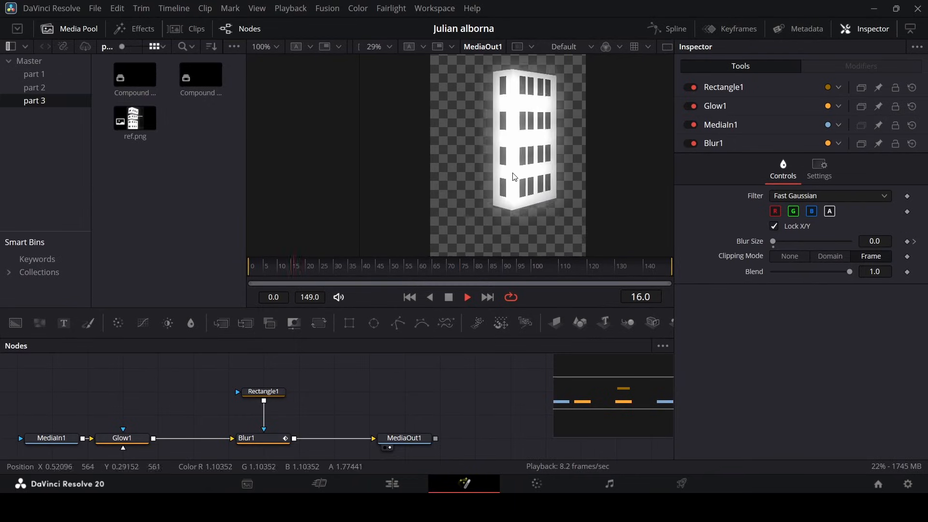
pyautogui.press('space')
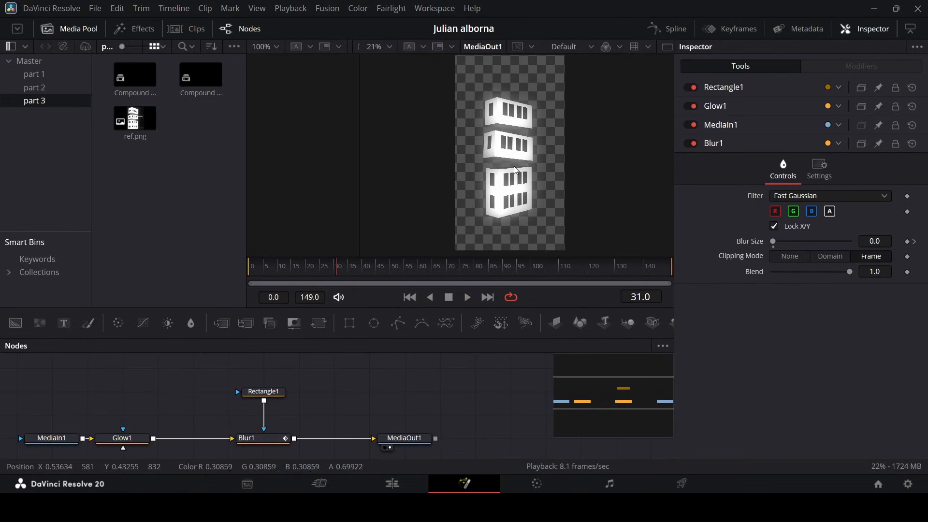
# - Change the timeline playback resolution and replay the building animation
pyautogui.click(307, 8)
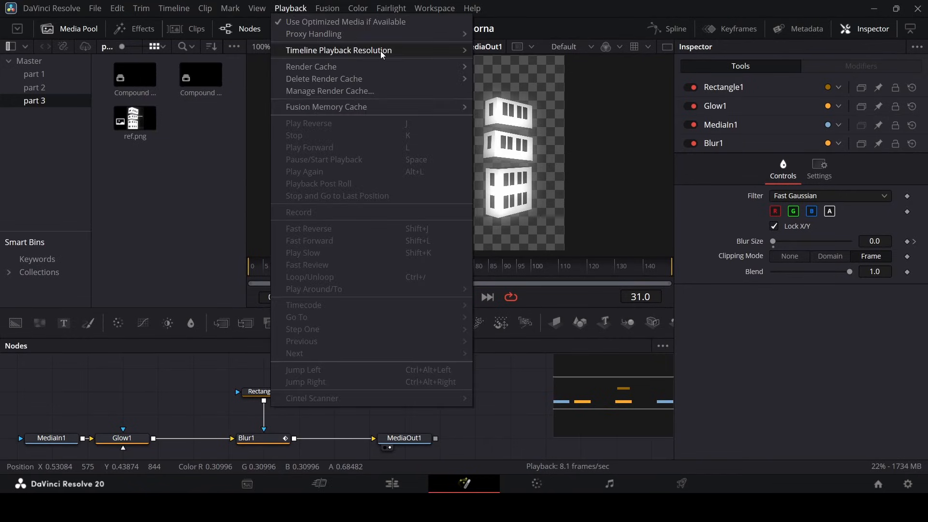
pyautogui.moveTo(381, 51)
pyautogui.click(518, 72)
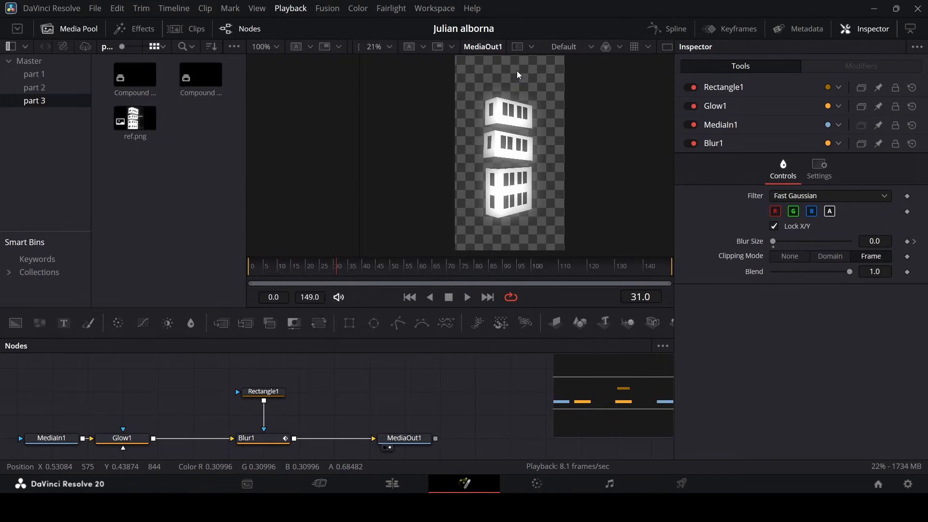
pyautogui.press('space')
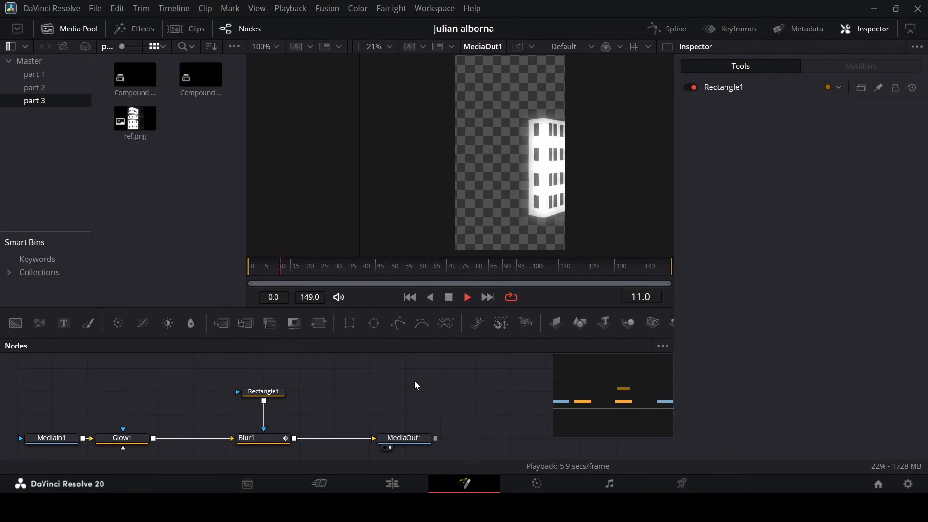